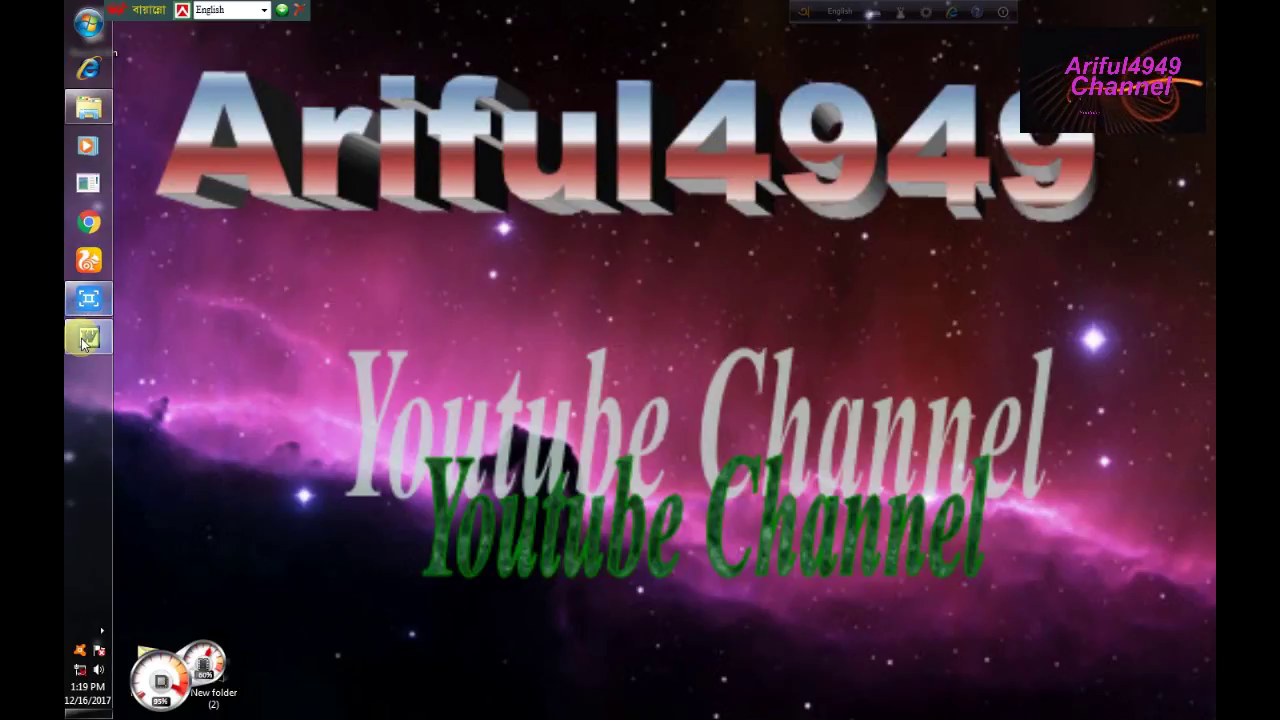
Bring the Word document forward and scroll past the flag drawing to blank page 2 with its 'Note' header
click(95, 337)
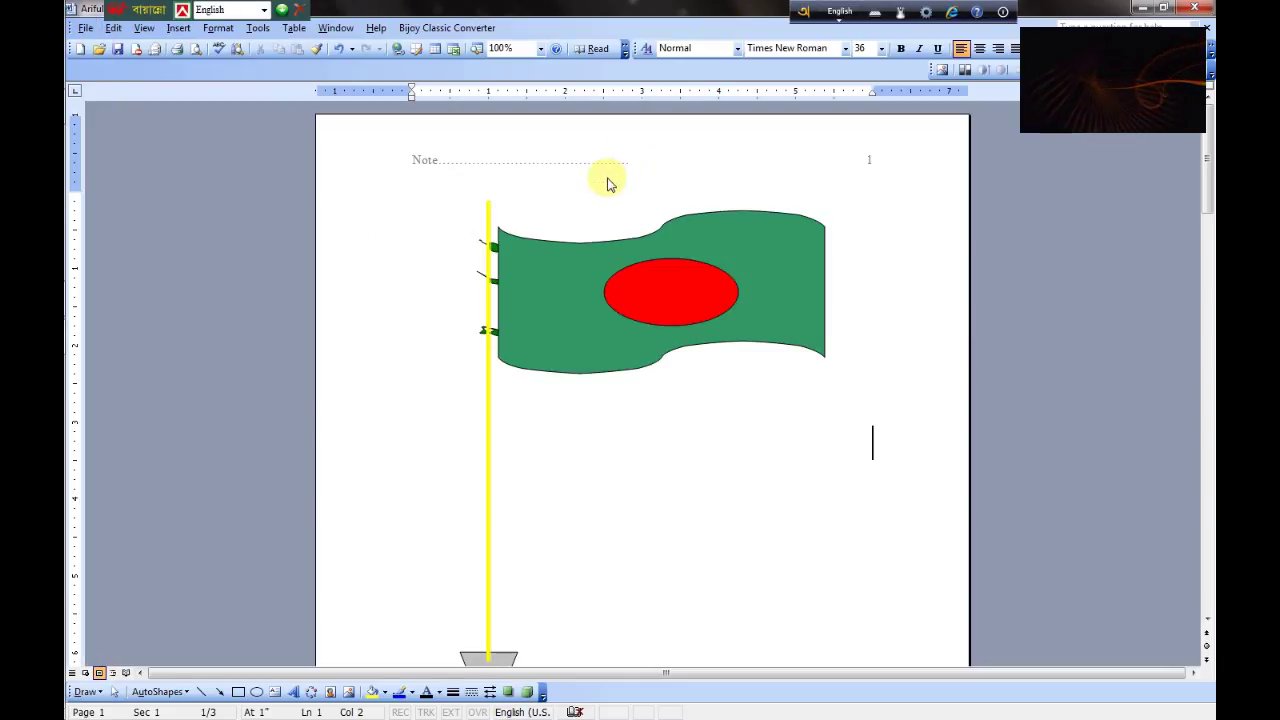
scroll(560, 320, down, 1)
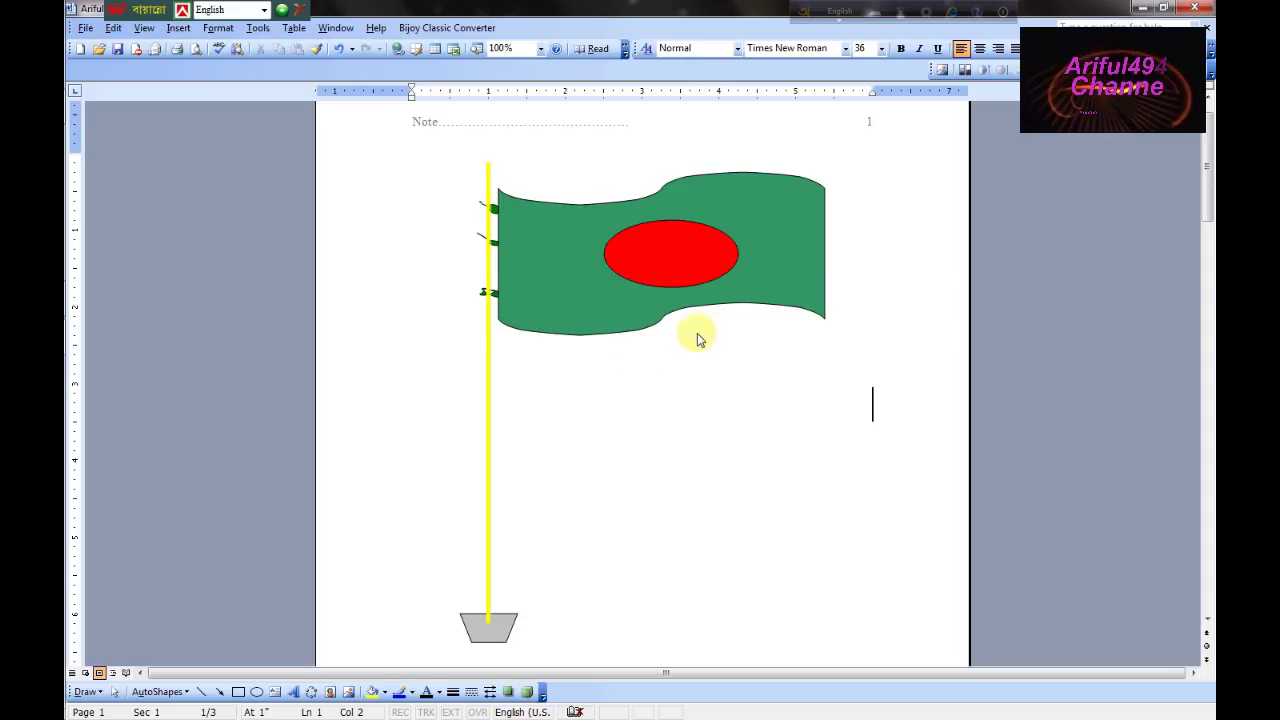
scroll(728, 357, down, 2)
scroll(725, 352, up, 1)
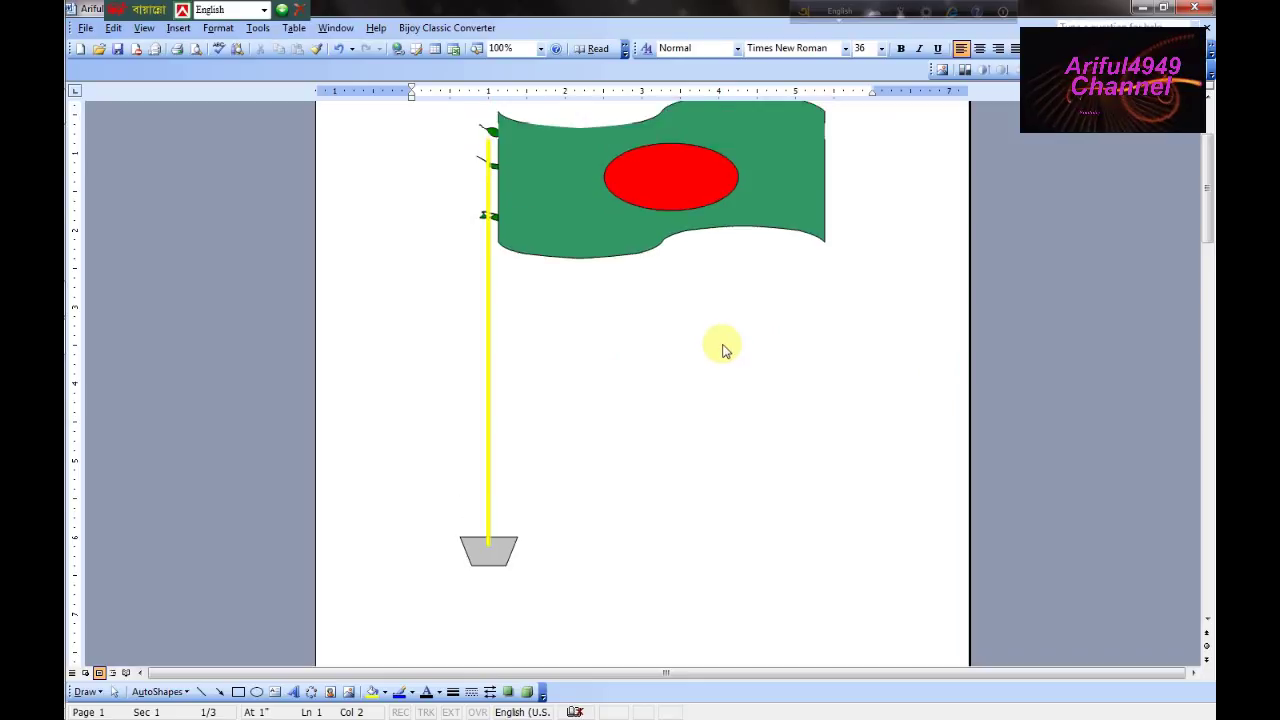
scroll(718, 347, up, 2)
scroll(719, 349, down, 1)
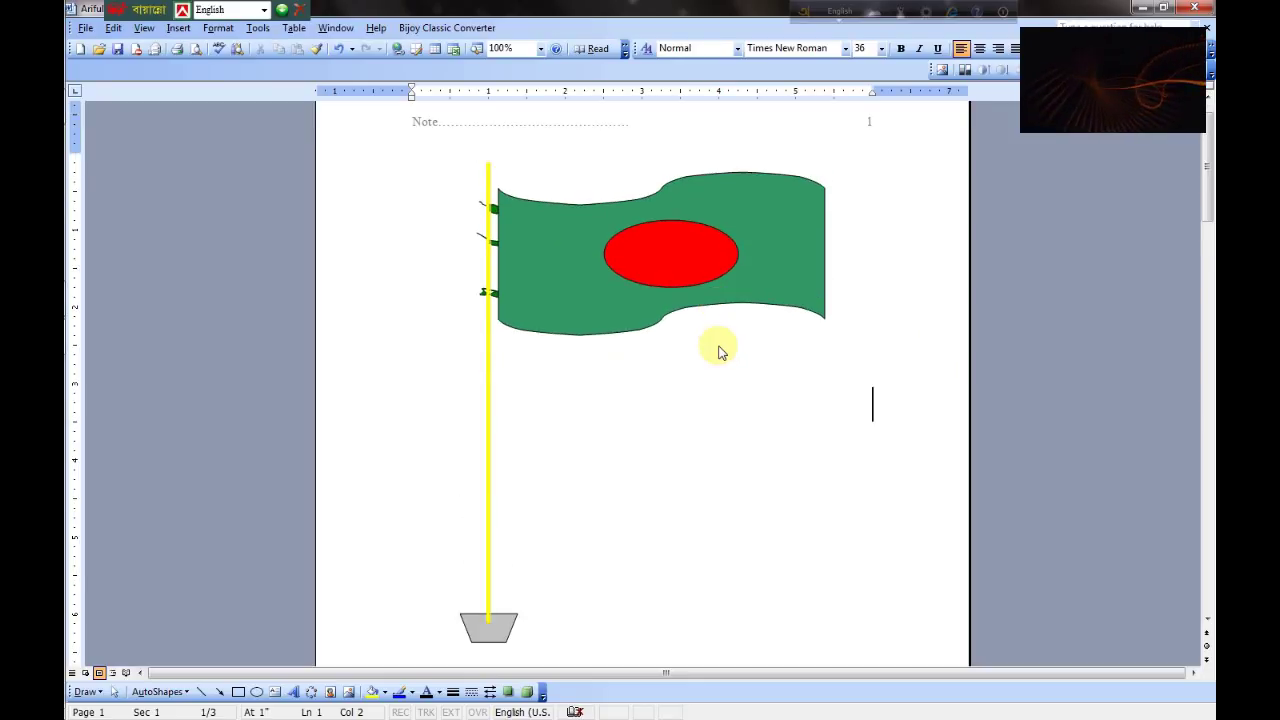
scroll(689, 338, down, 1)
scroll(640, 342, down, 3)
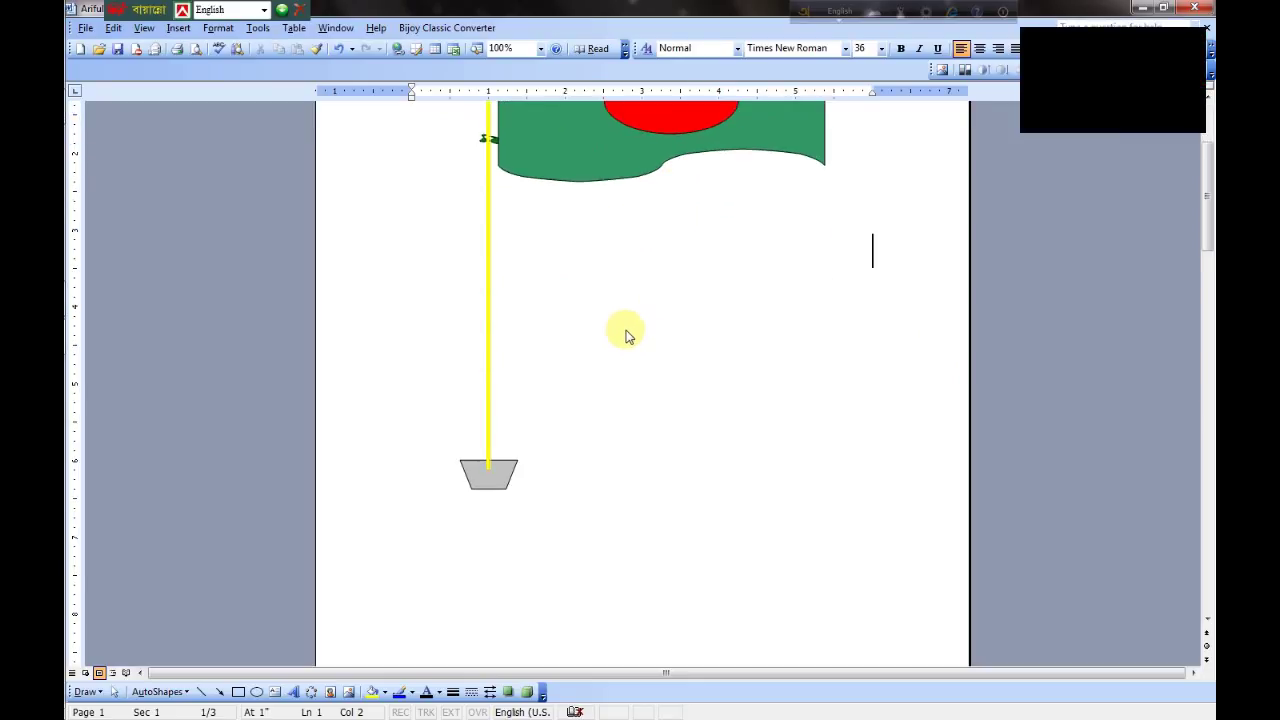
scroll(626, 336, down, 6)
scroll(622, 338, down, 5)
scroll(618, 335, down, 6)
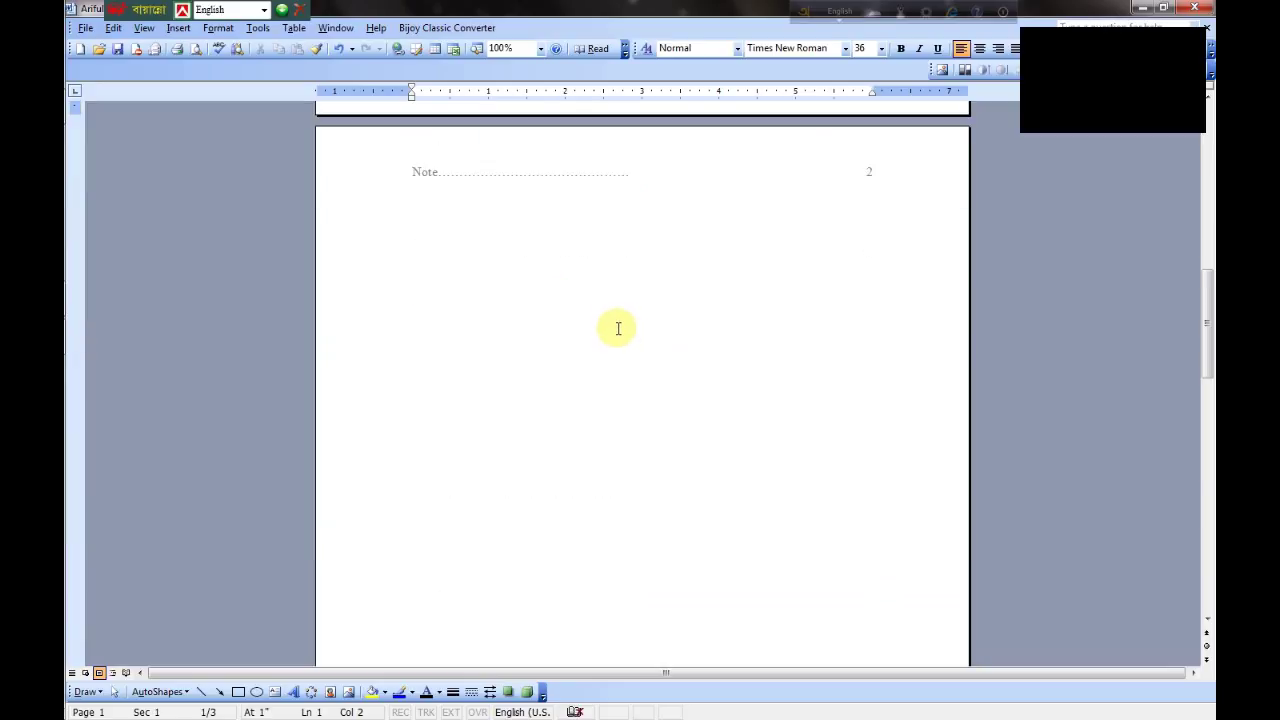
click(179, 28)
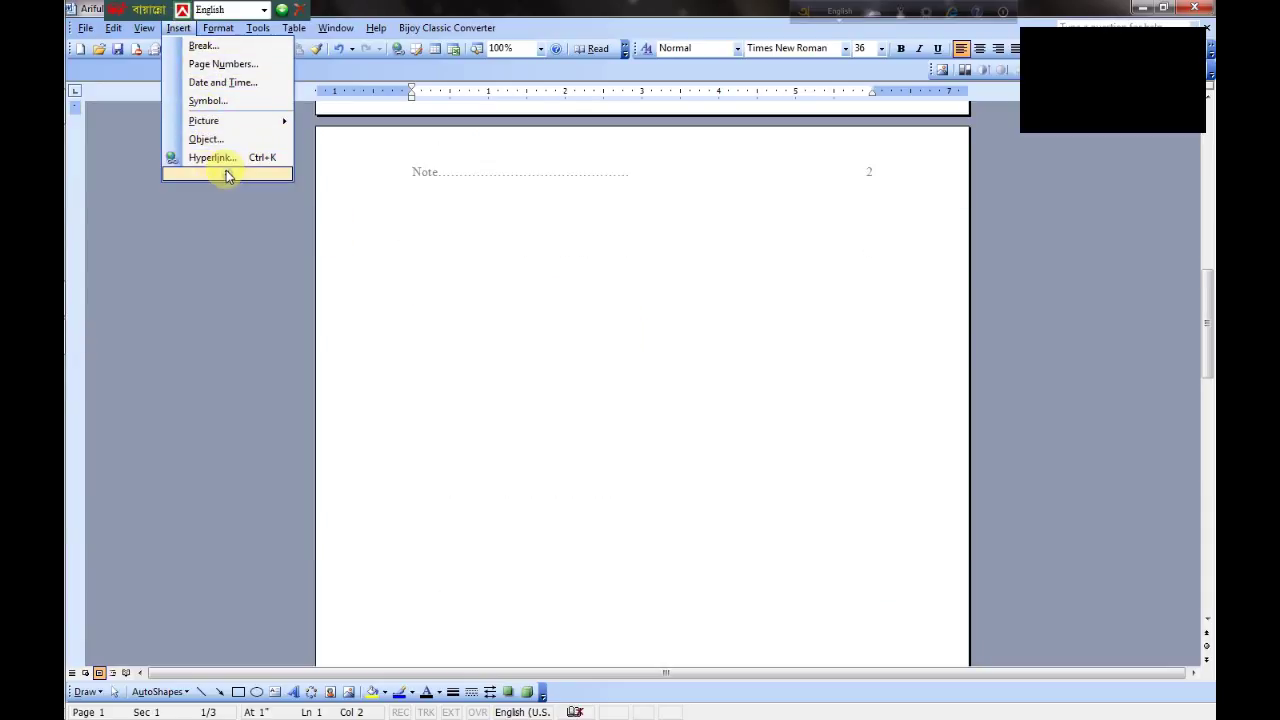
click(227, 174)
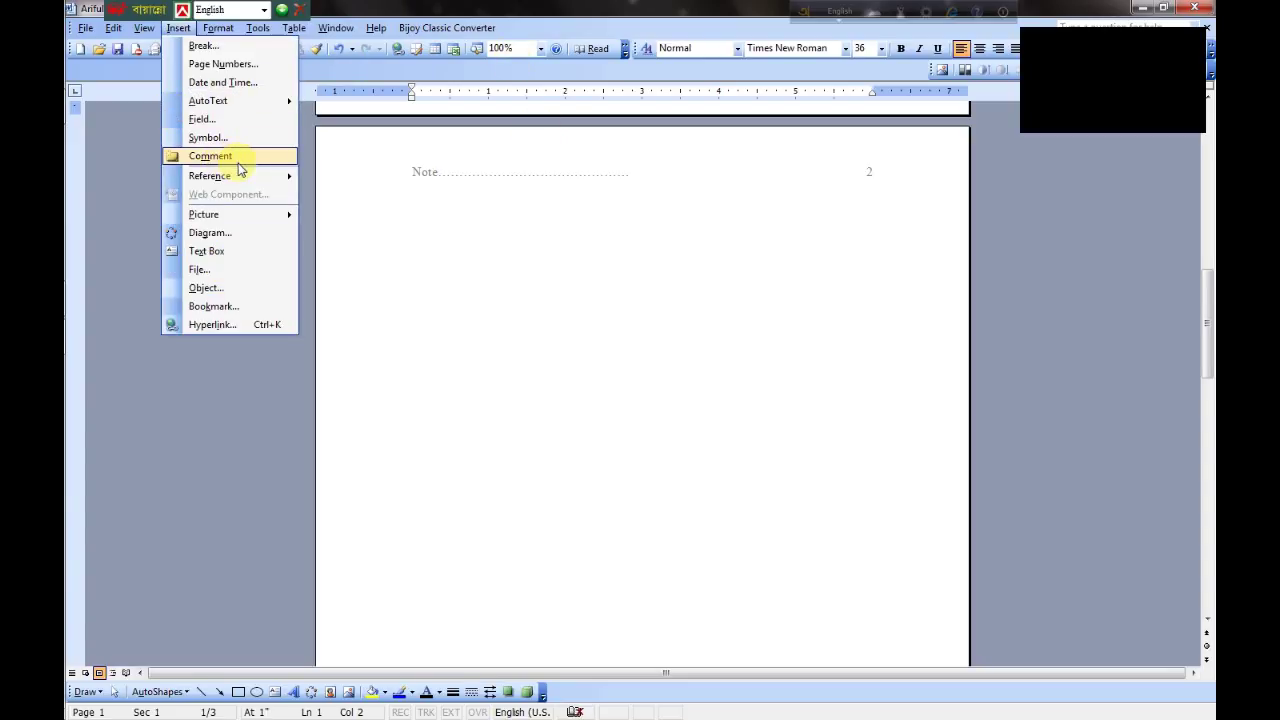
mouse_move(204, 120)
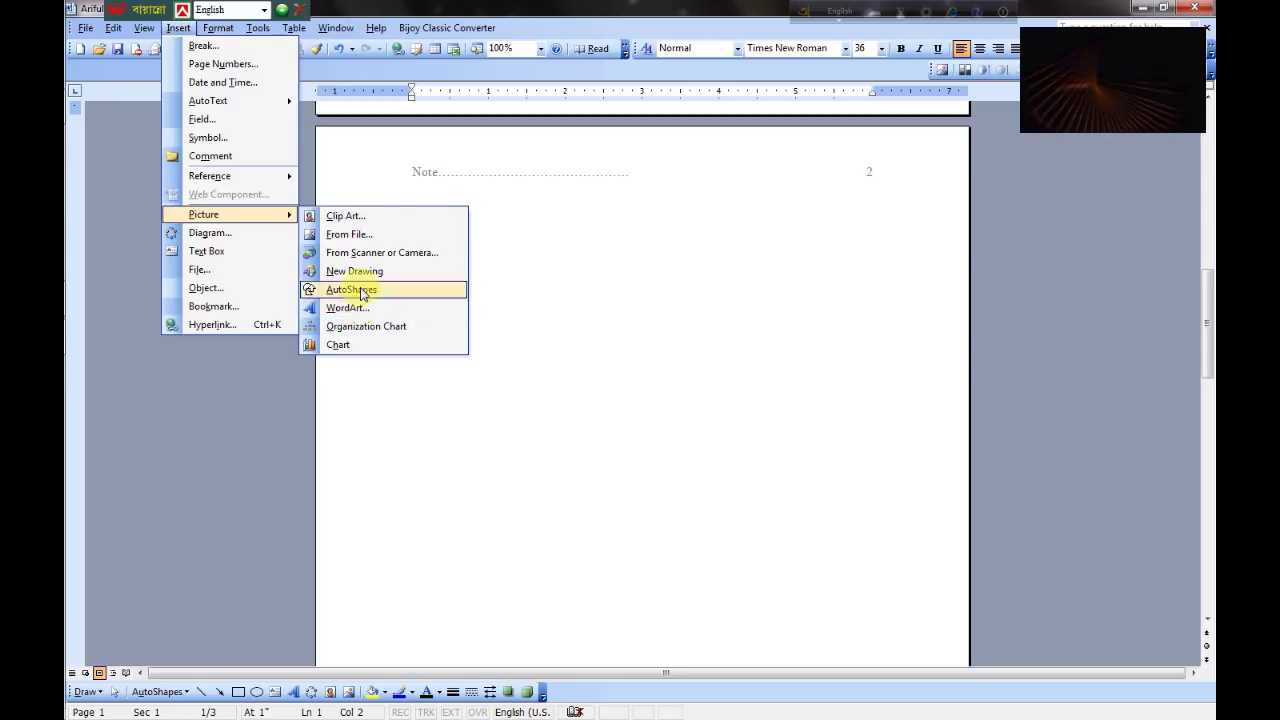
click(502, 253)
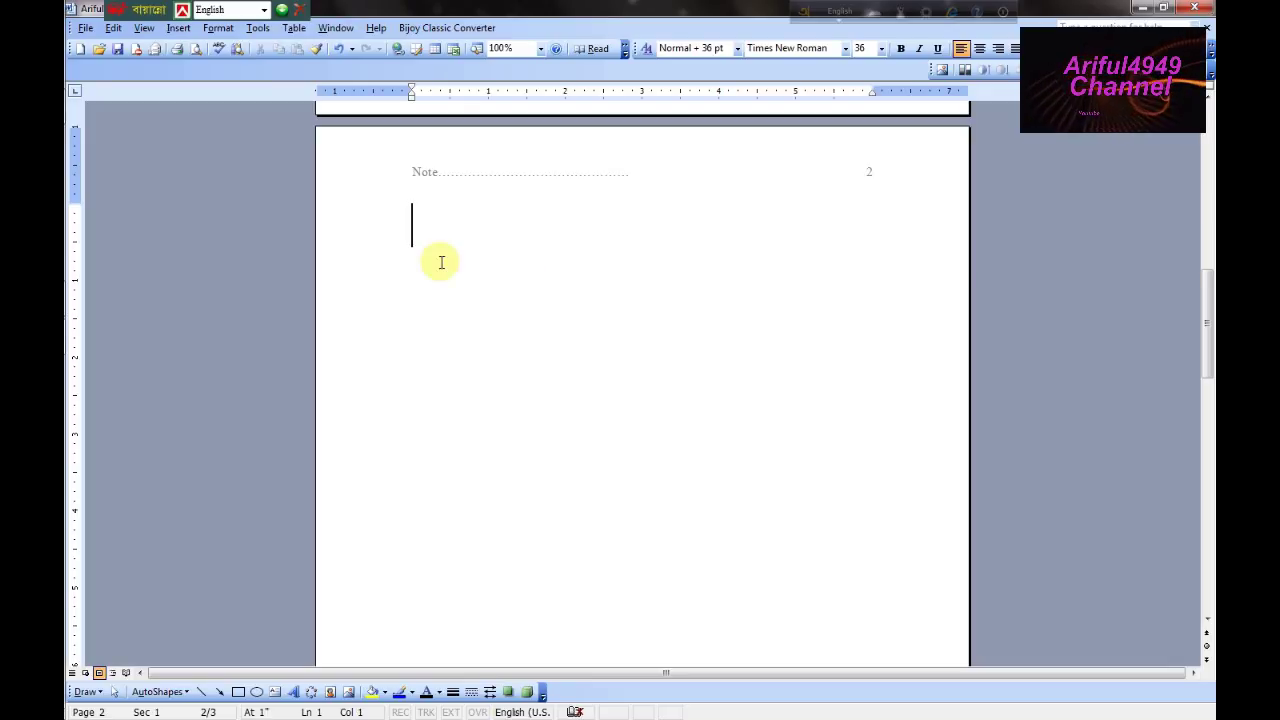
Switch the Bijoy keyboard to the Bijoy Classic layout and test it with two characters
click(105, 643)
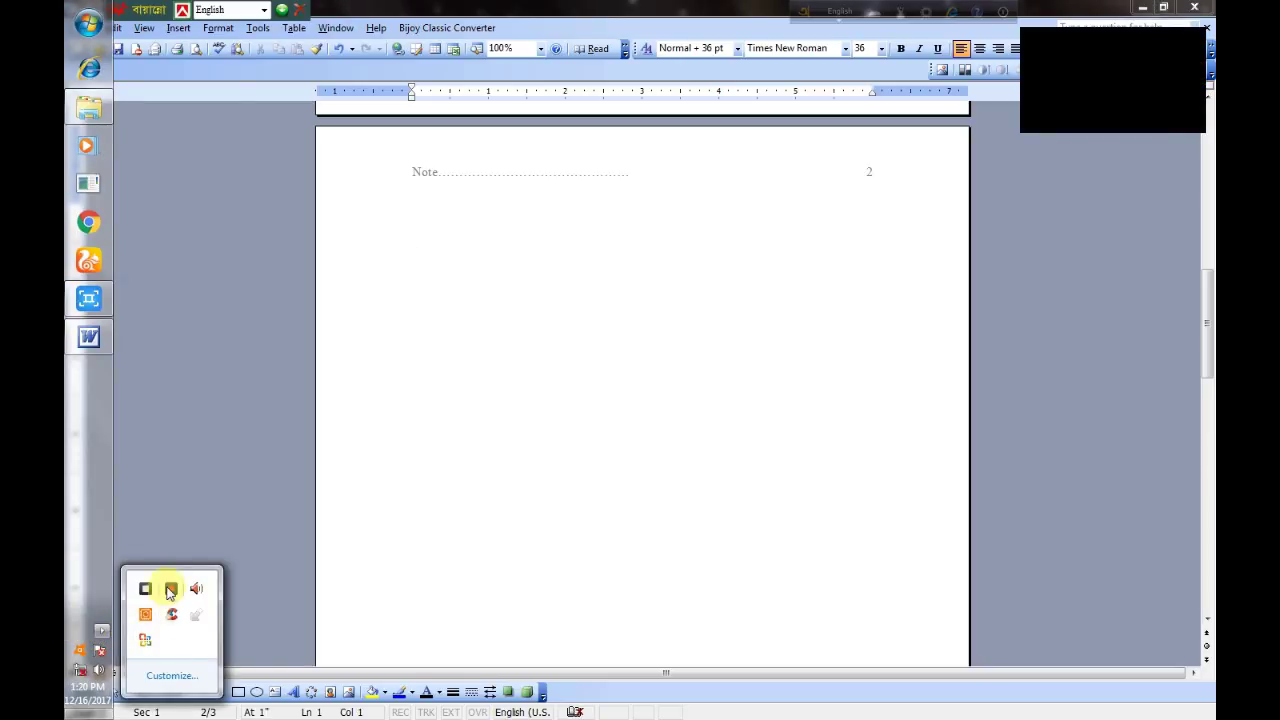
click(195, 454)
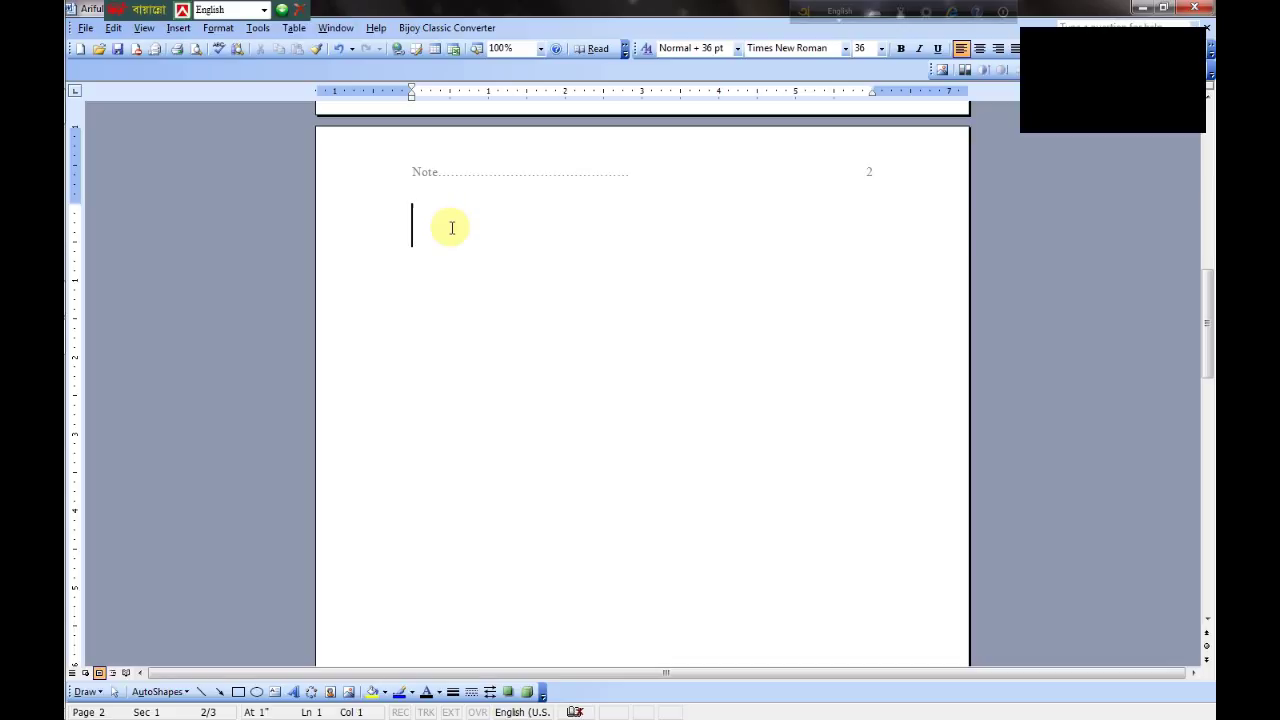
key(ctrl+alt+b)
text(Av)
key(BackSpace)
key(BackSpace)
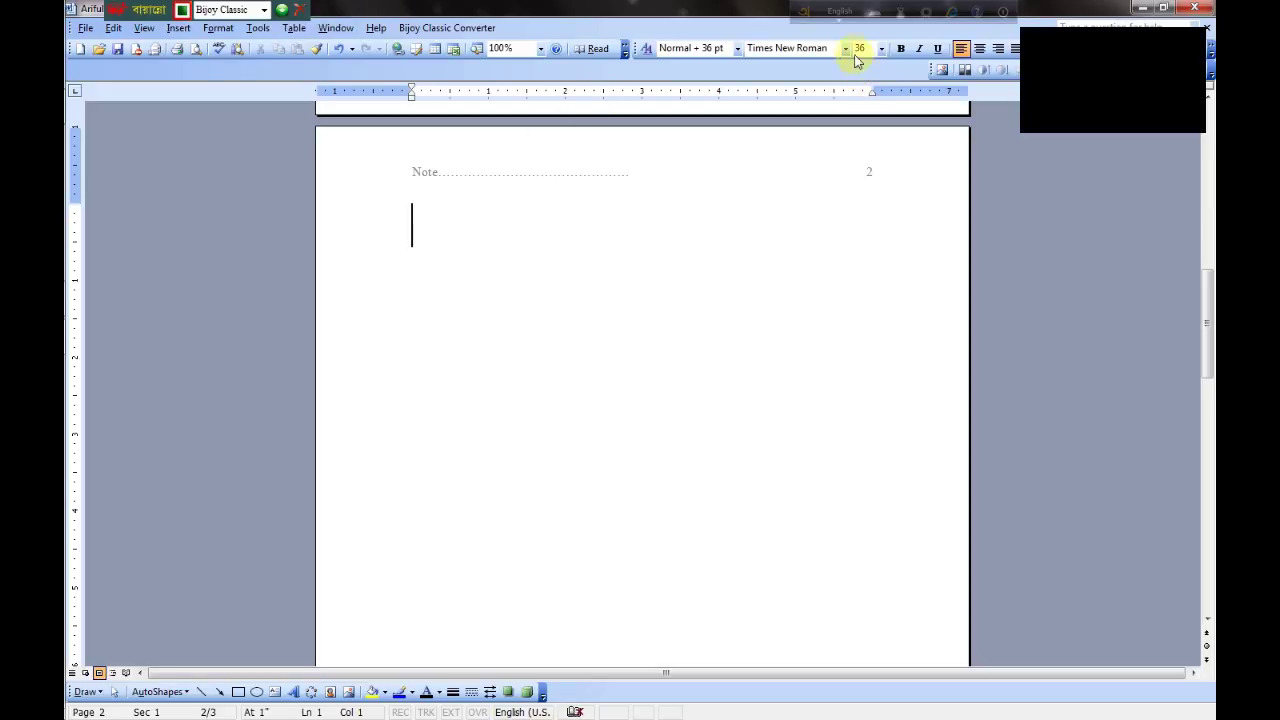
Set the font to SutonnyMJ and type the Bengali line আমার সোনার বাংলা দেশ
click(845, 48)
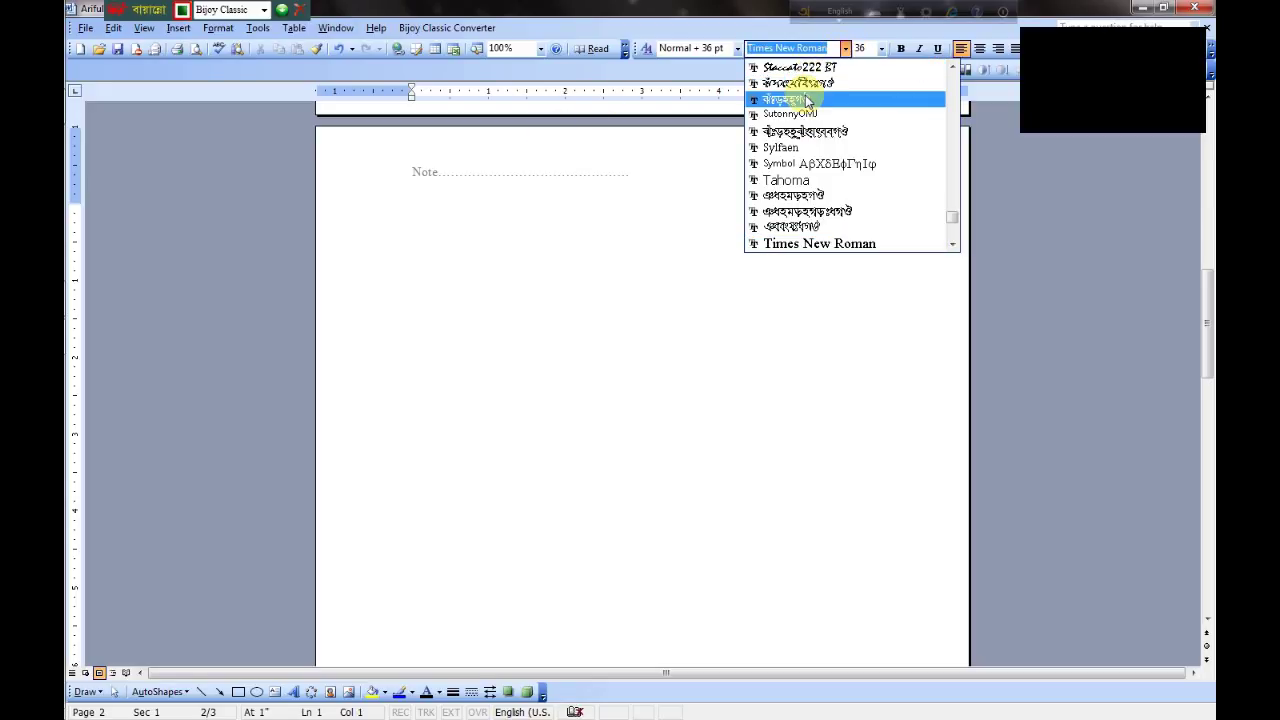
click(806, 100)
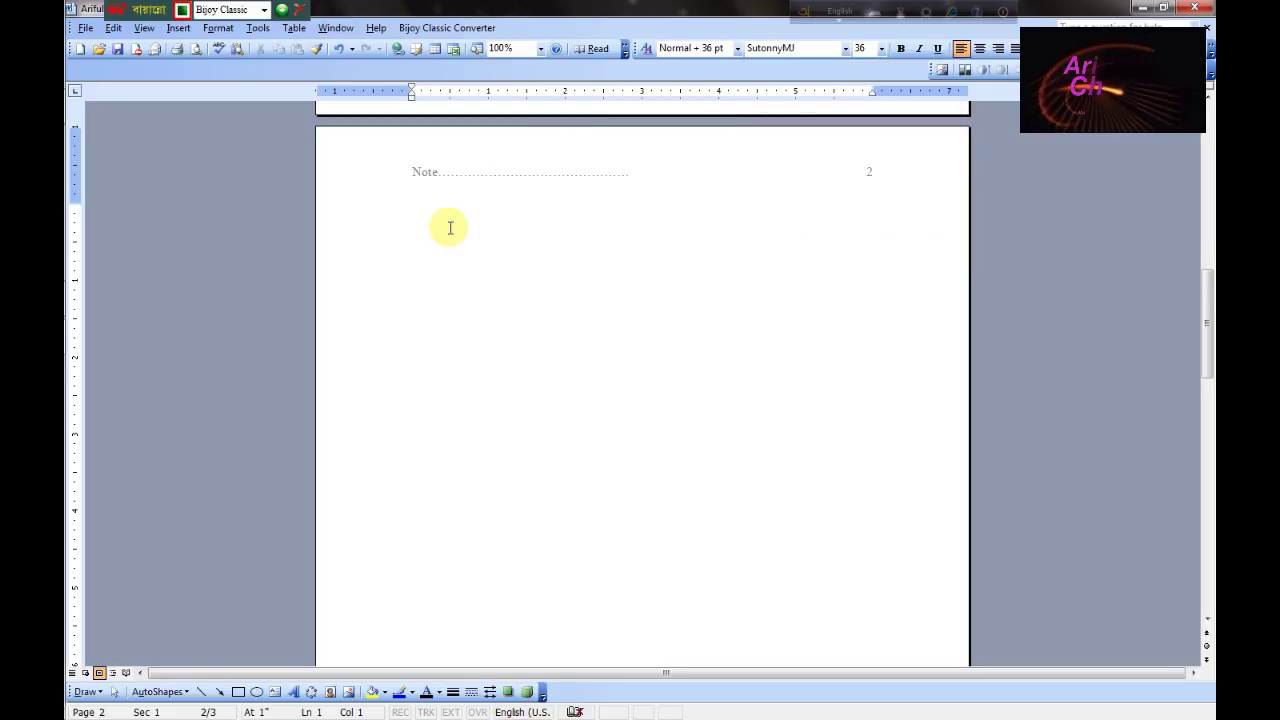
text(gfm)
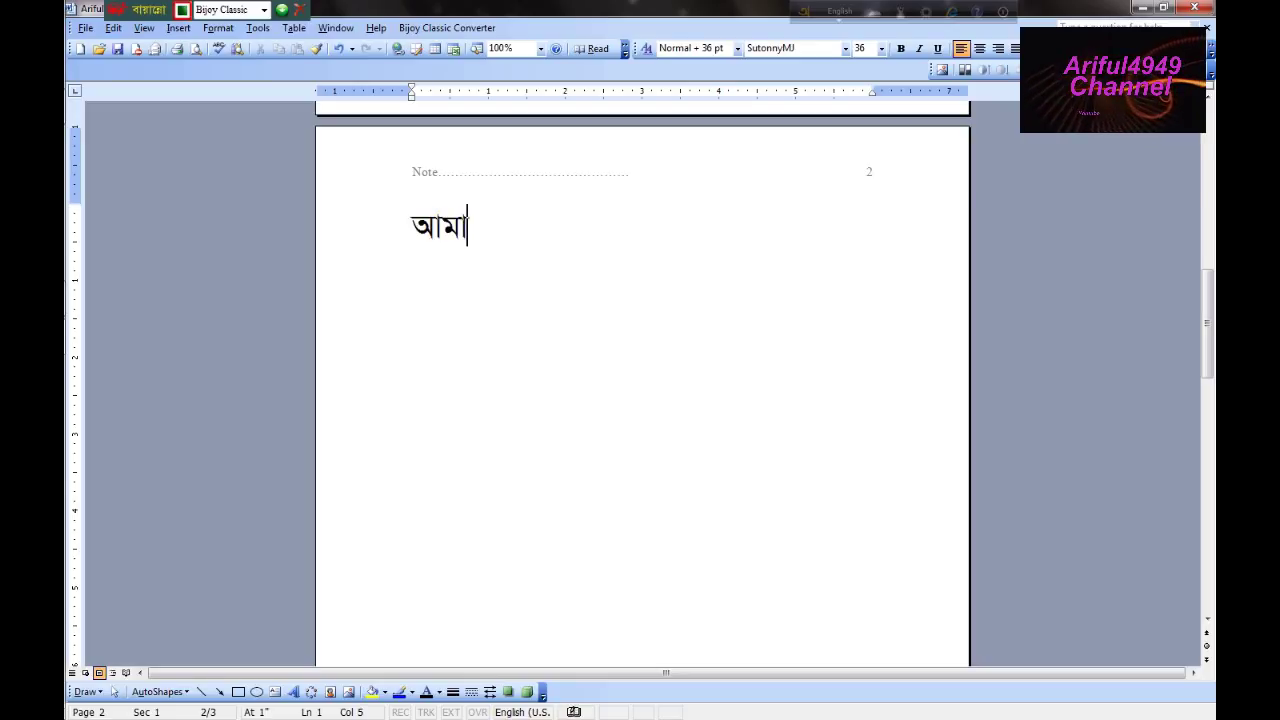
text(j )
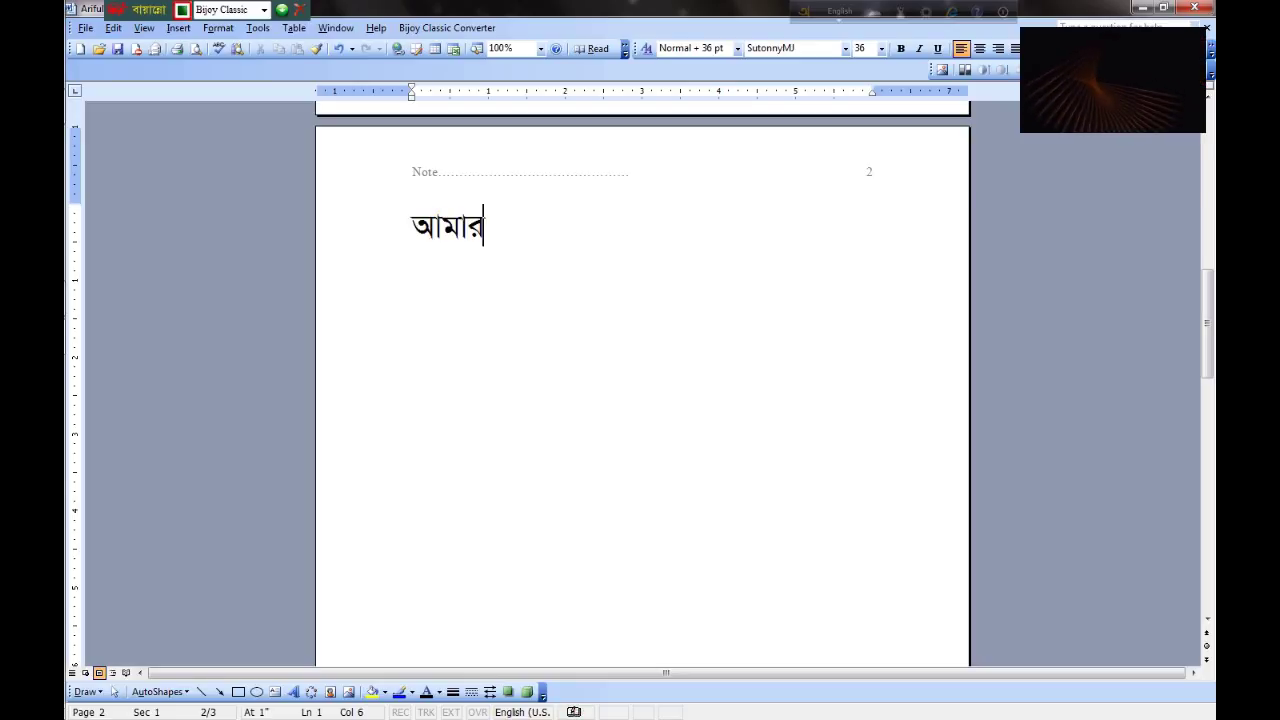
text(c)
key(BackSpace)
text(c)
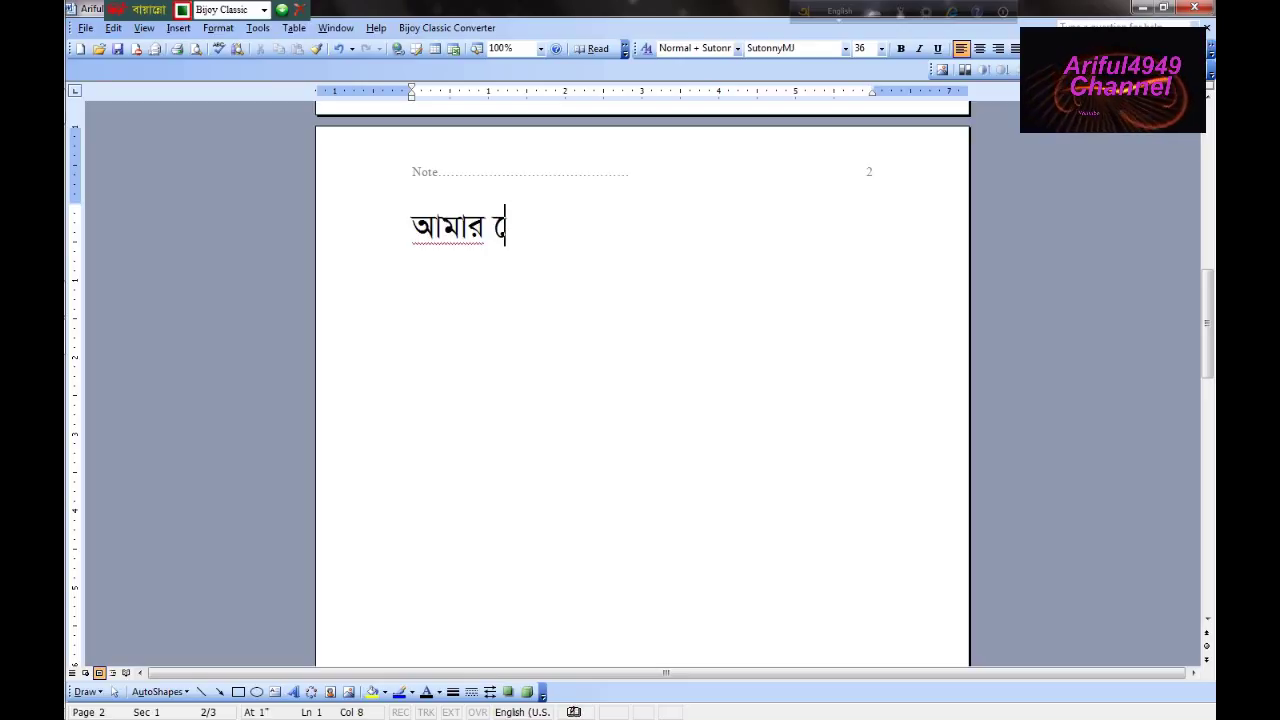
text(nfbf)
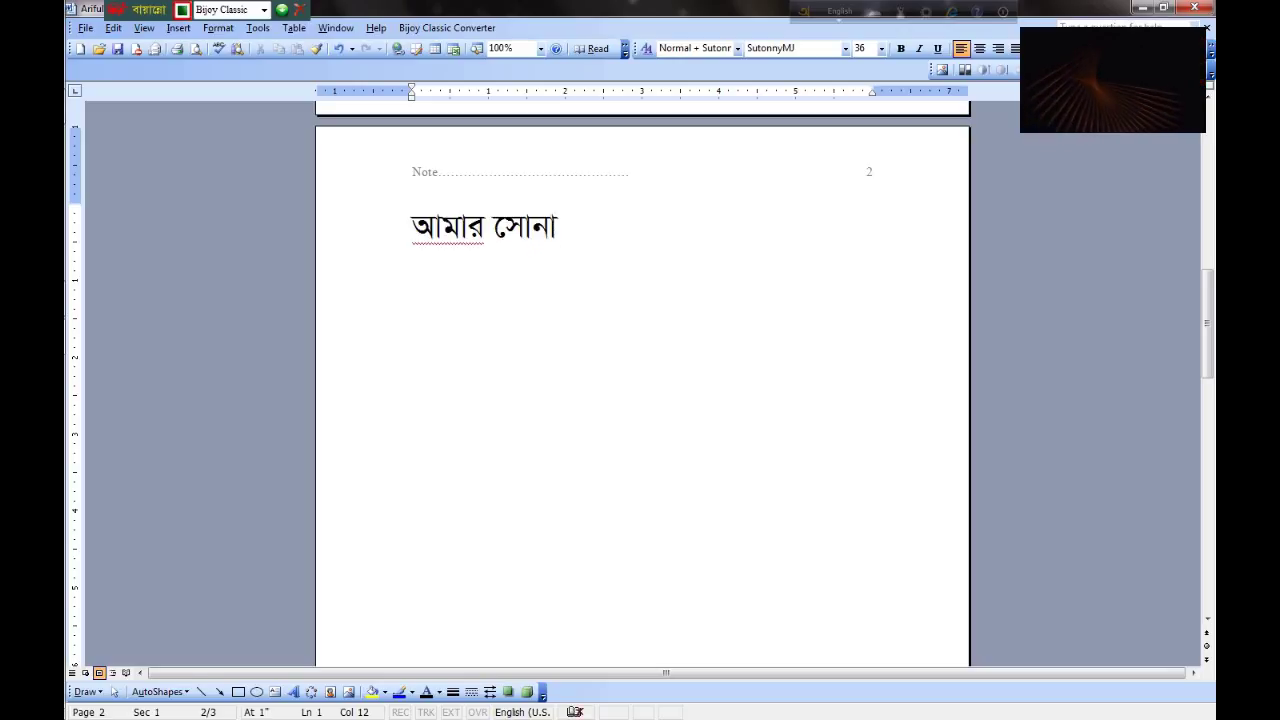
text(v h)
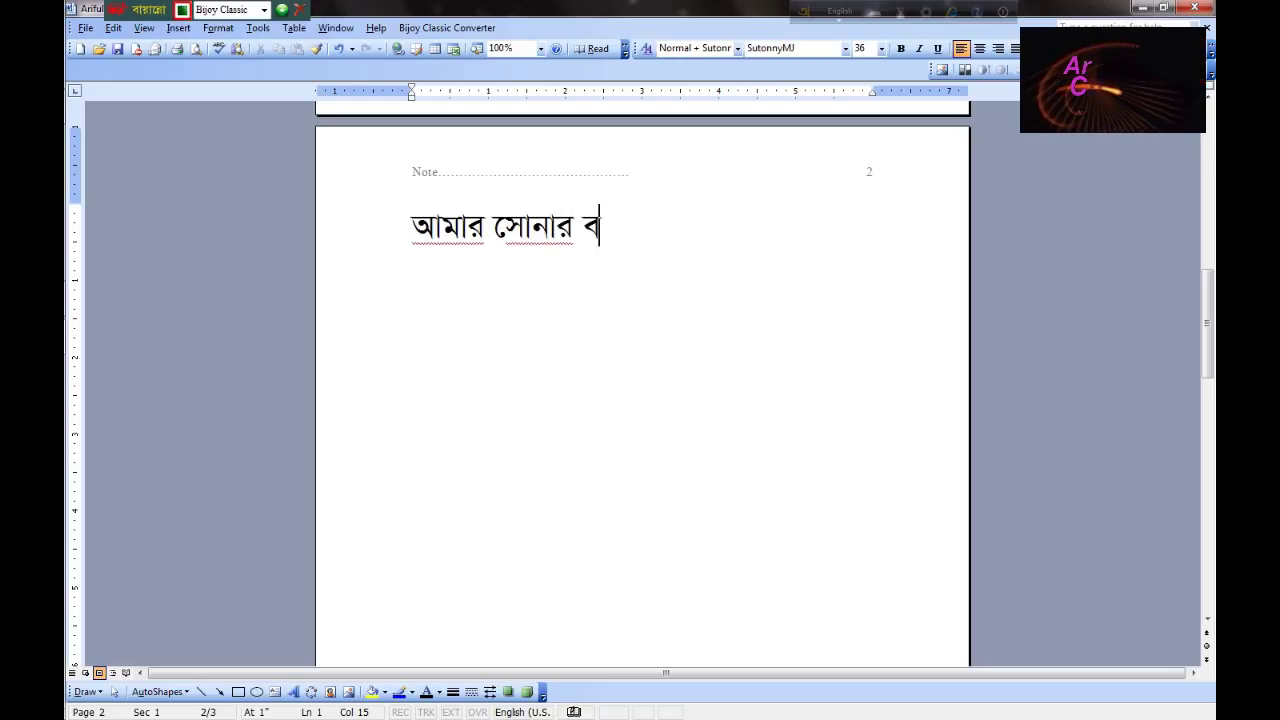
text(f)
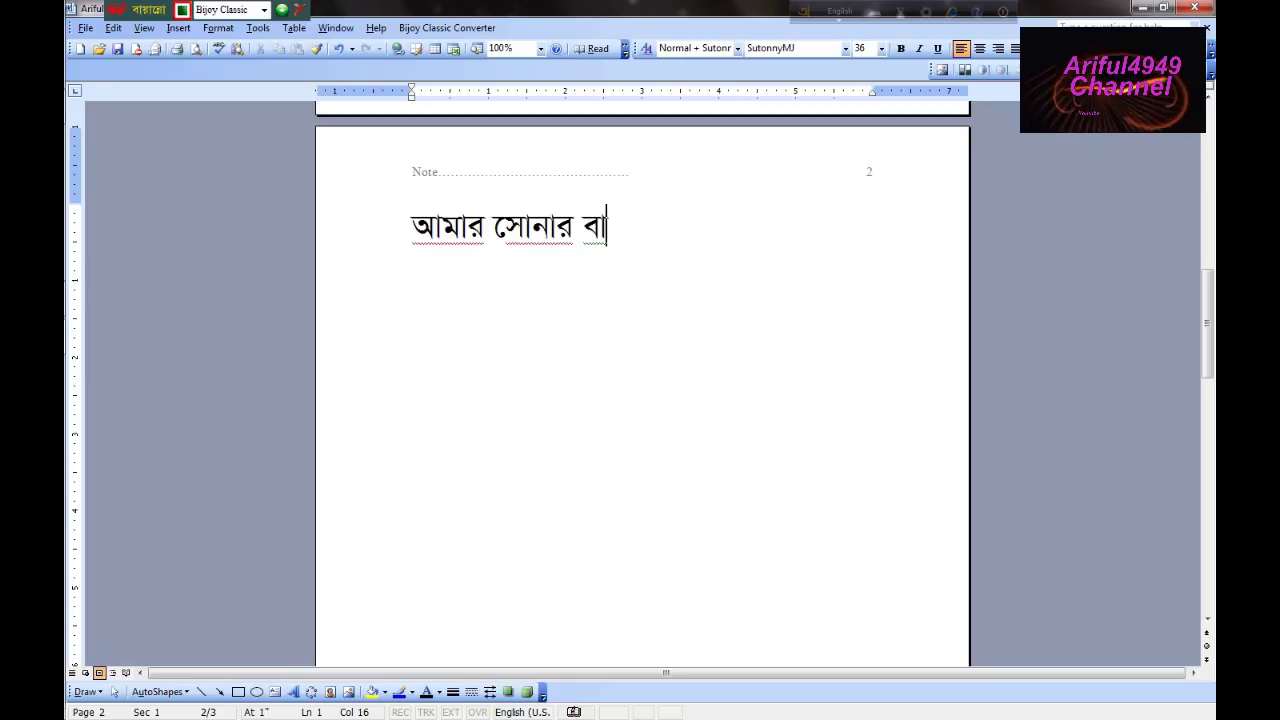
text(WQ)
key(BackSpace)
key(BackSpace)
text(QV)
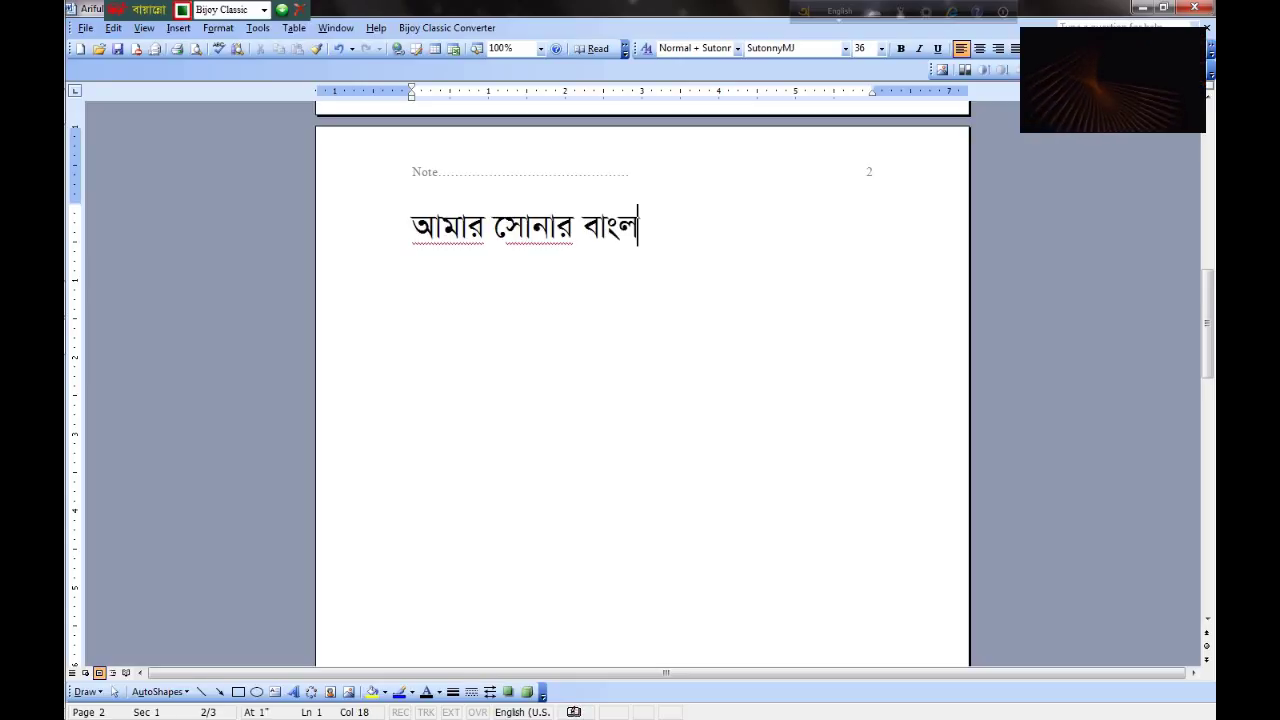
text(f)
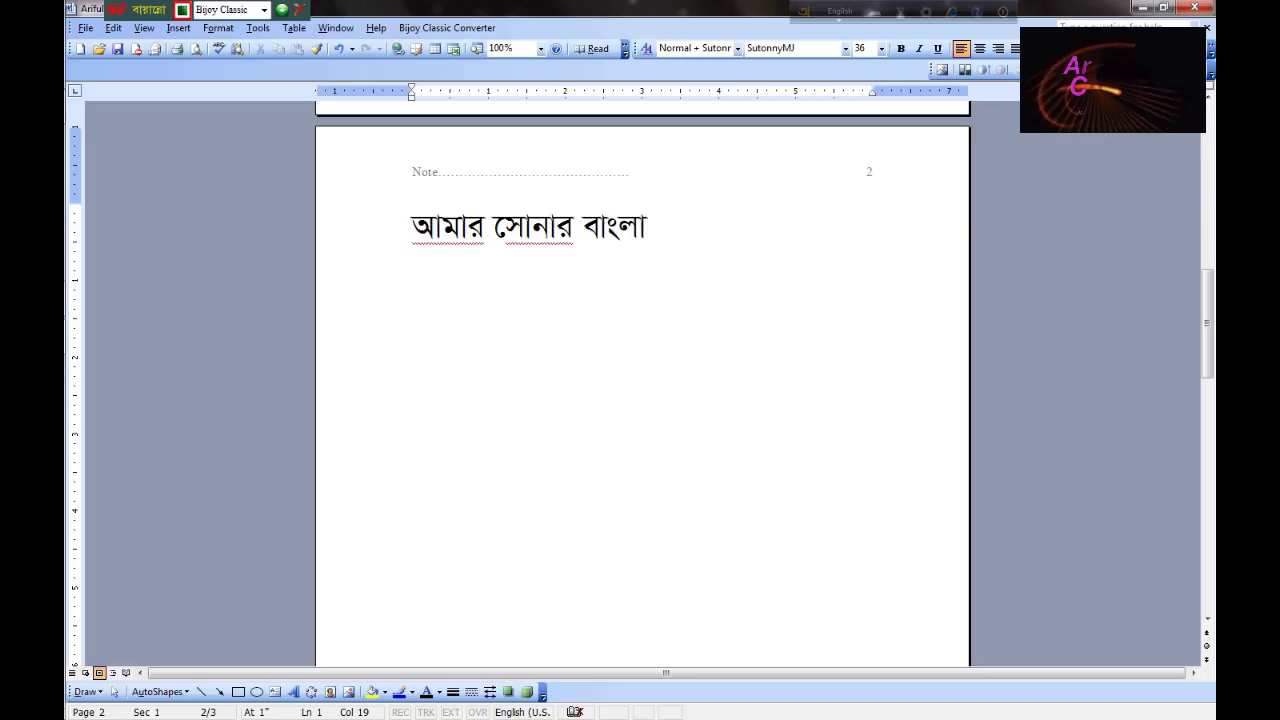
text( clM)
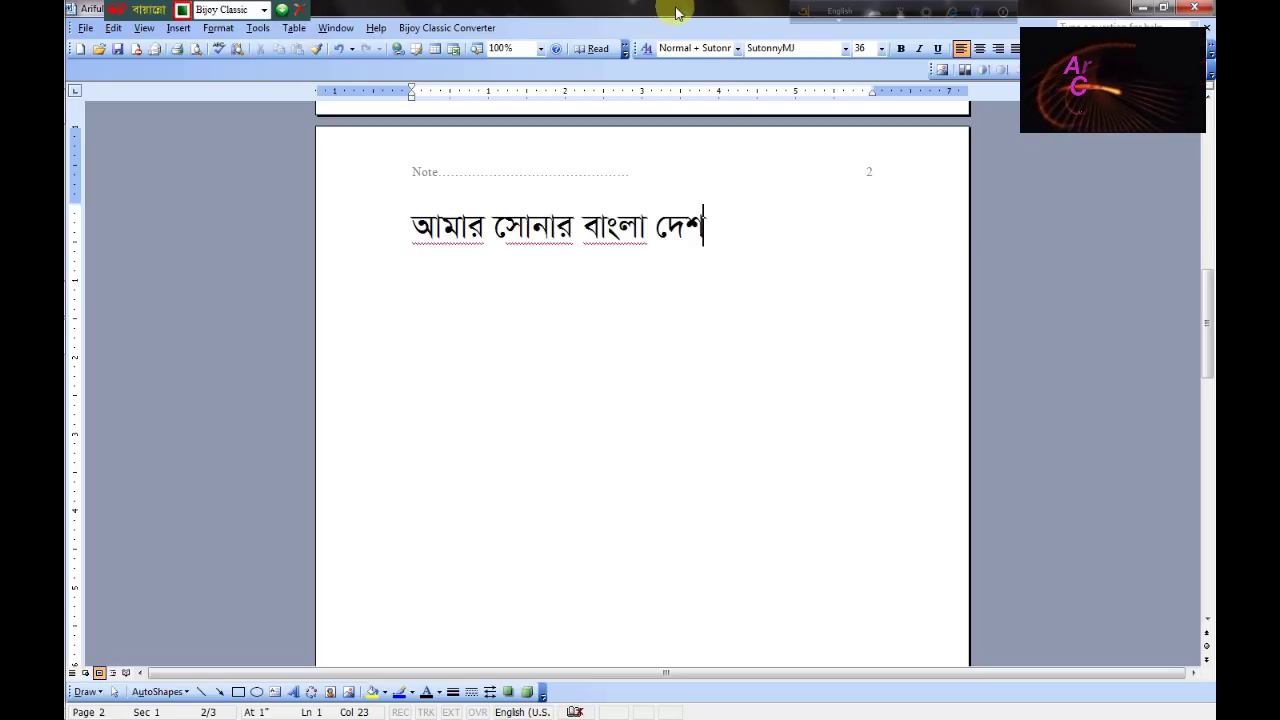
Turn the selected Bengali line into WordArt using the arched style
click(411, 225)
drag(411, 225, 723, 223)
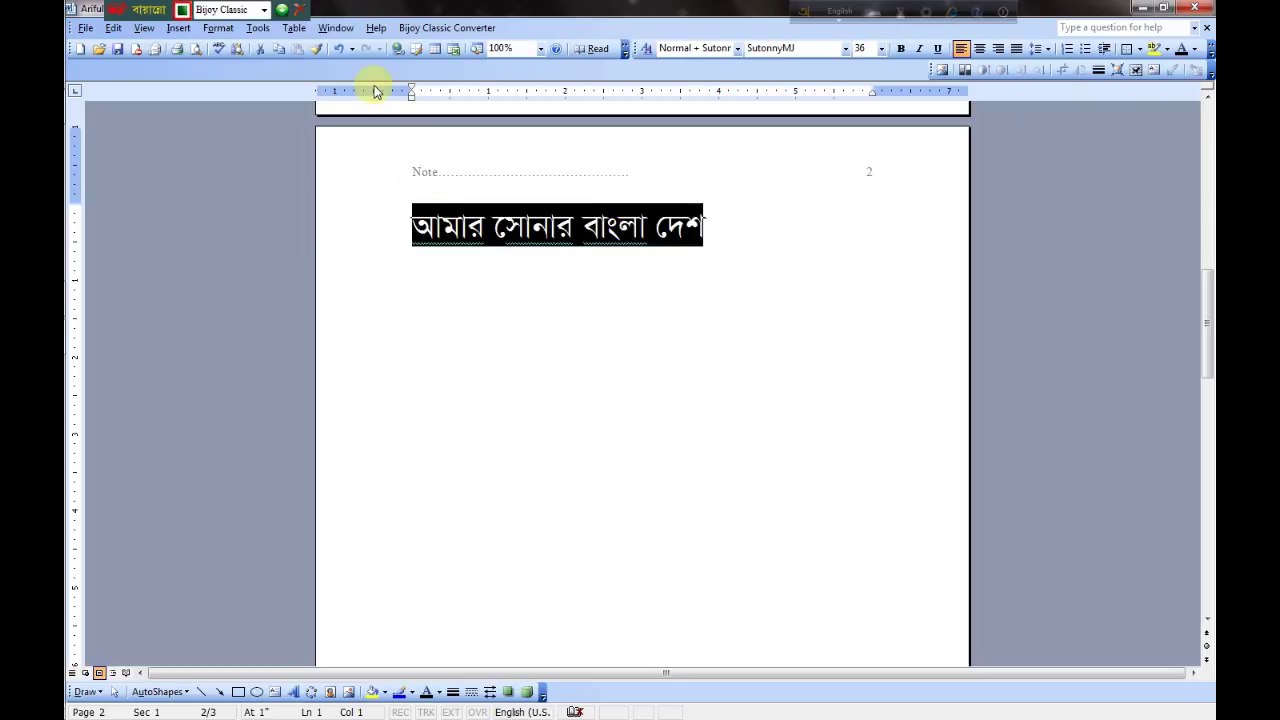
click(179, 30)
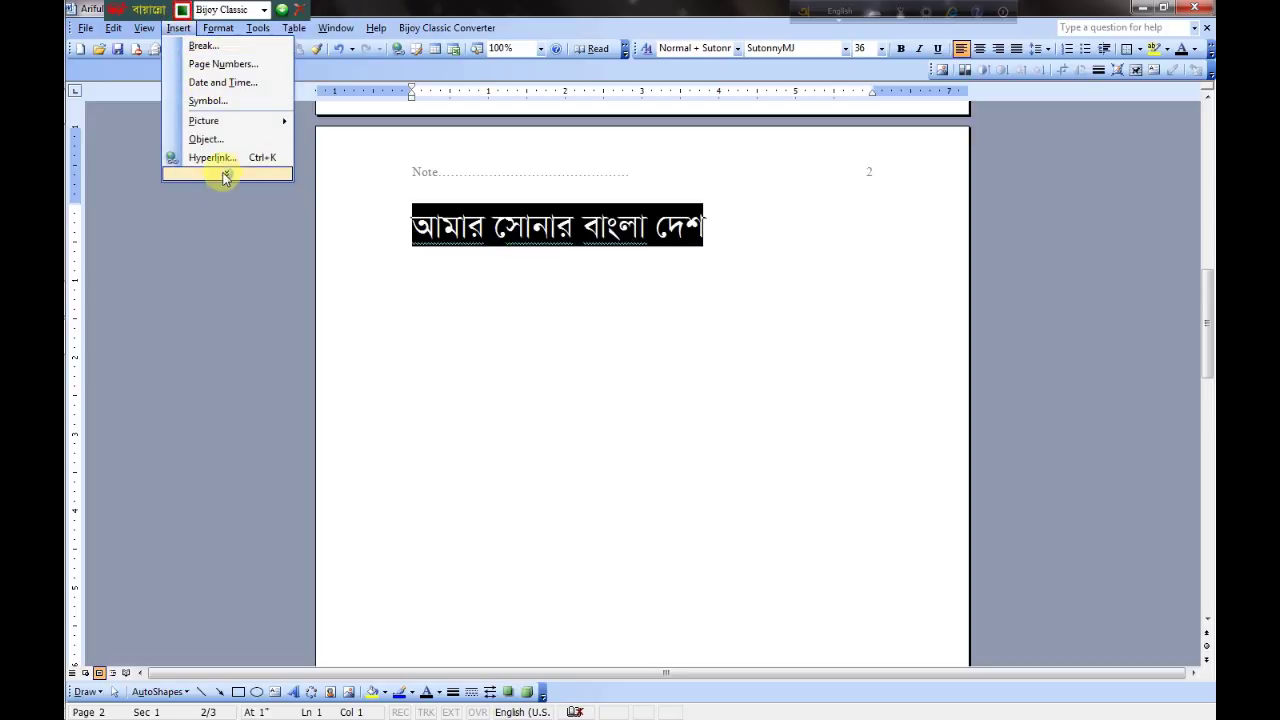
mouse_move(225, 121)
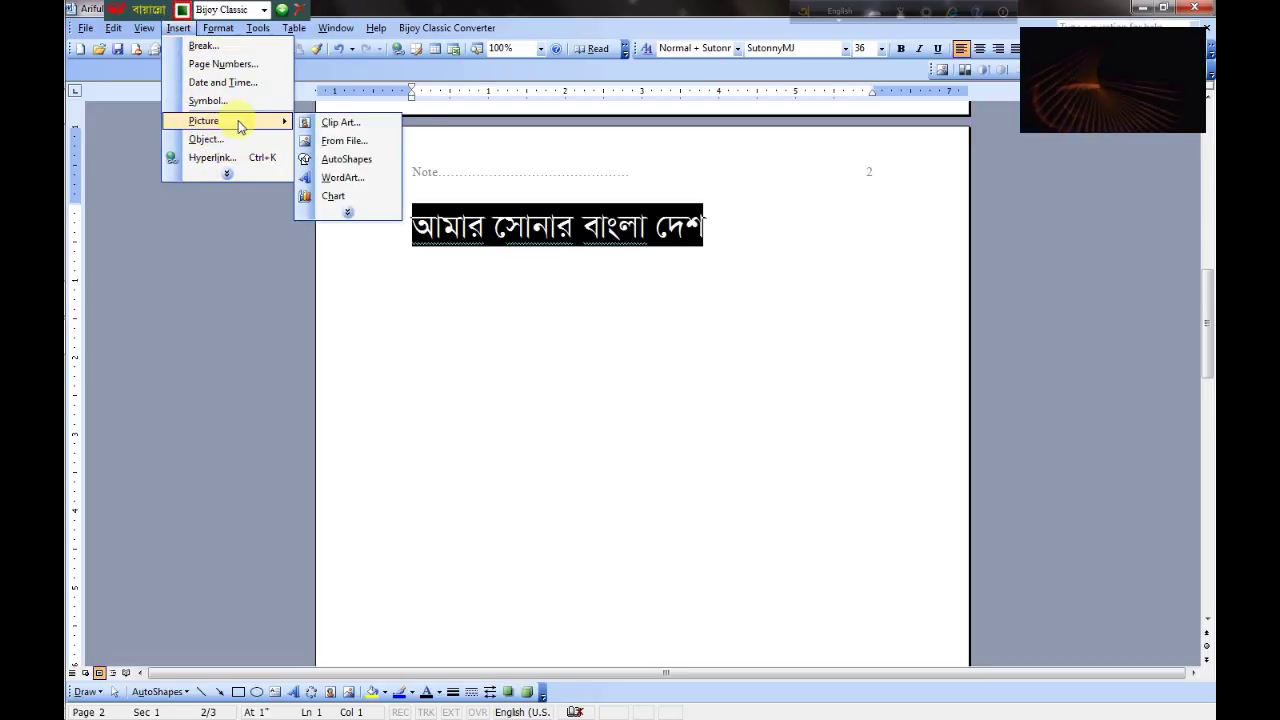
click(340, 178)
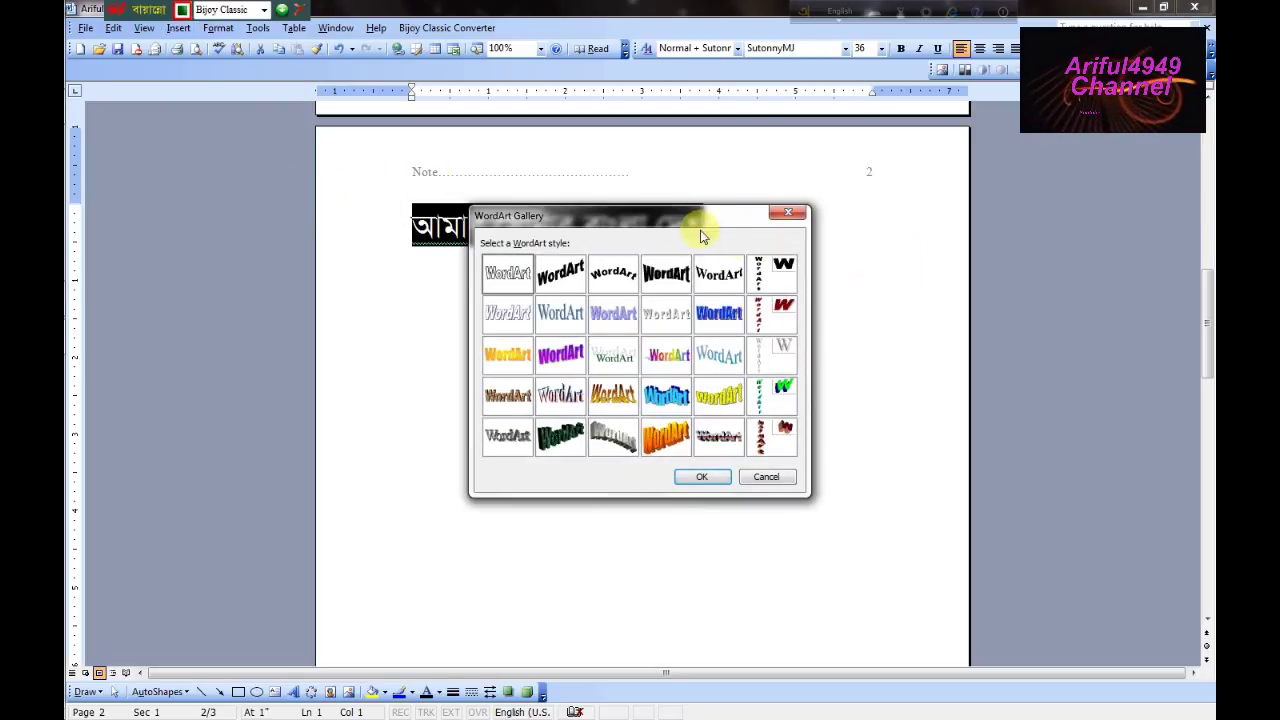
drag(701, 216, 903, 214)
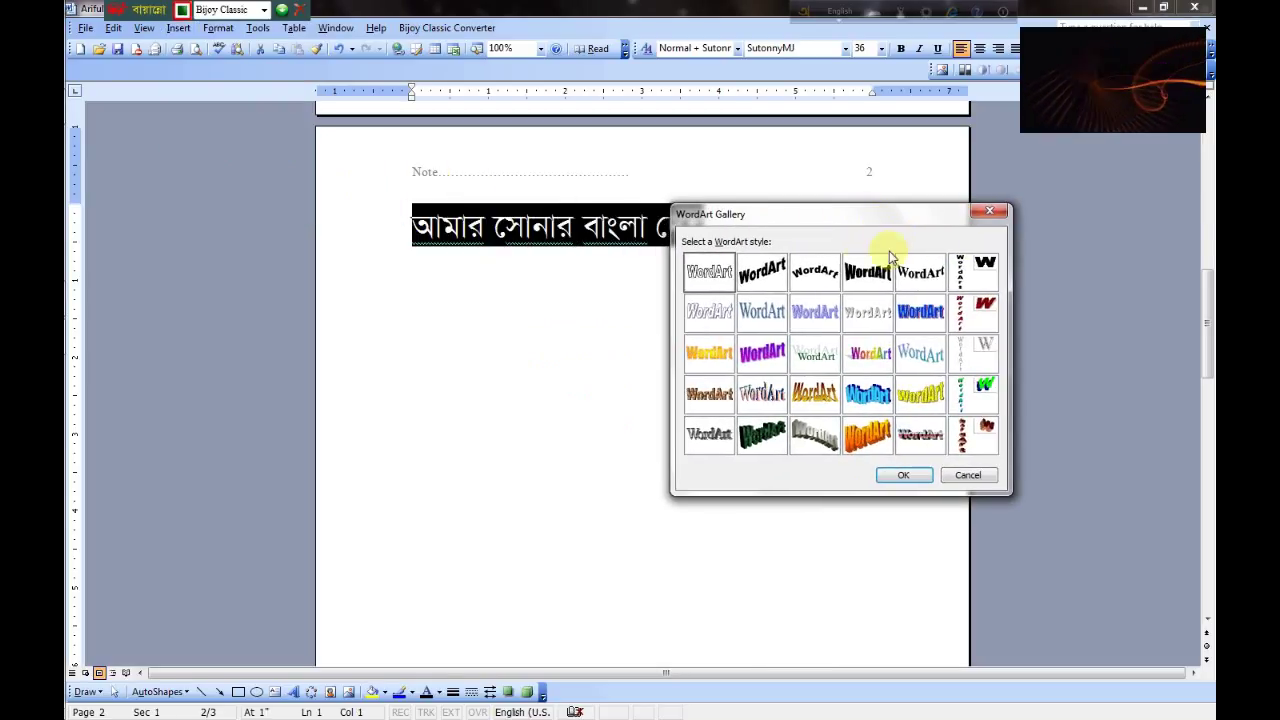
click(813, 272)
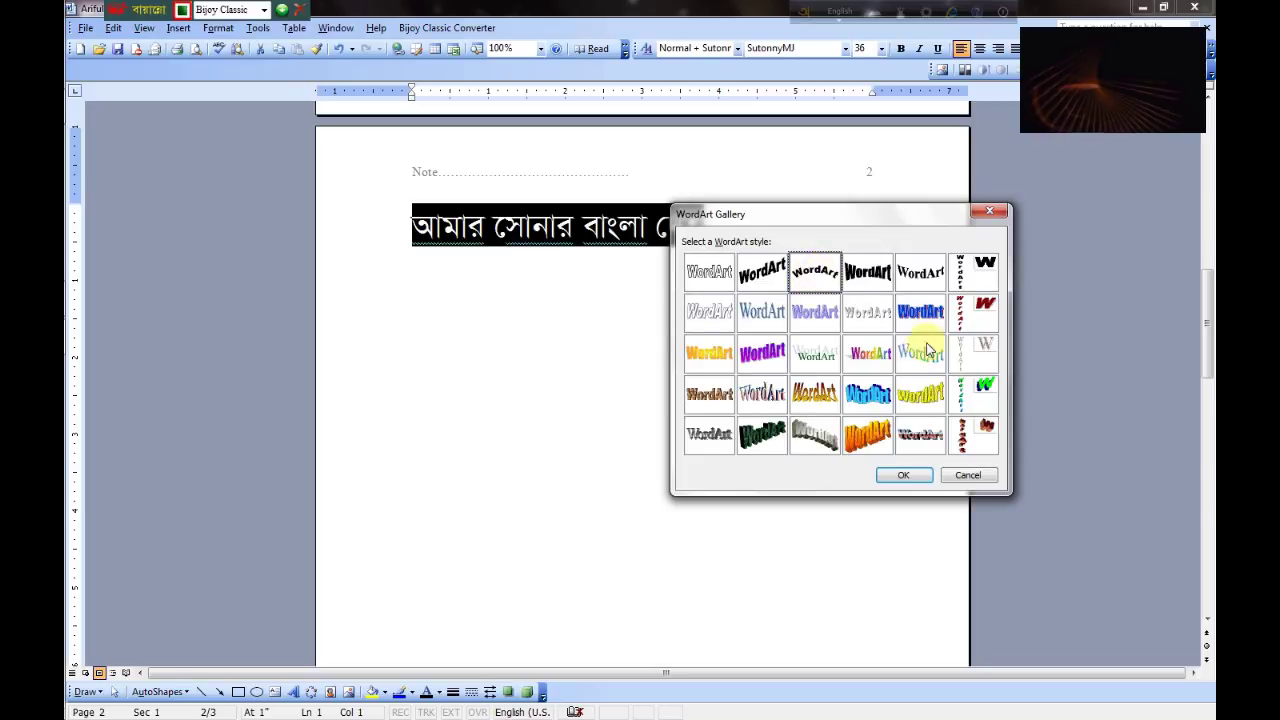
click(906, 476)
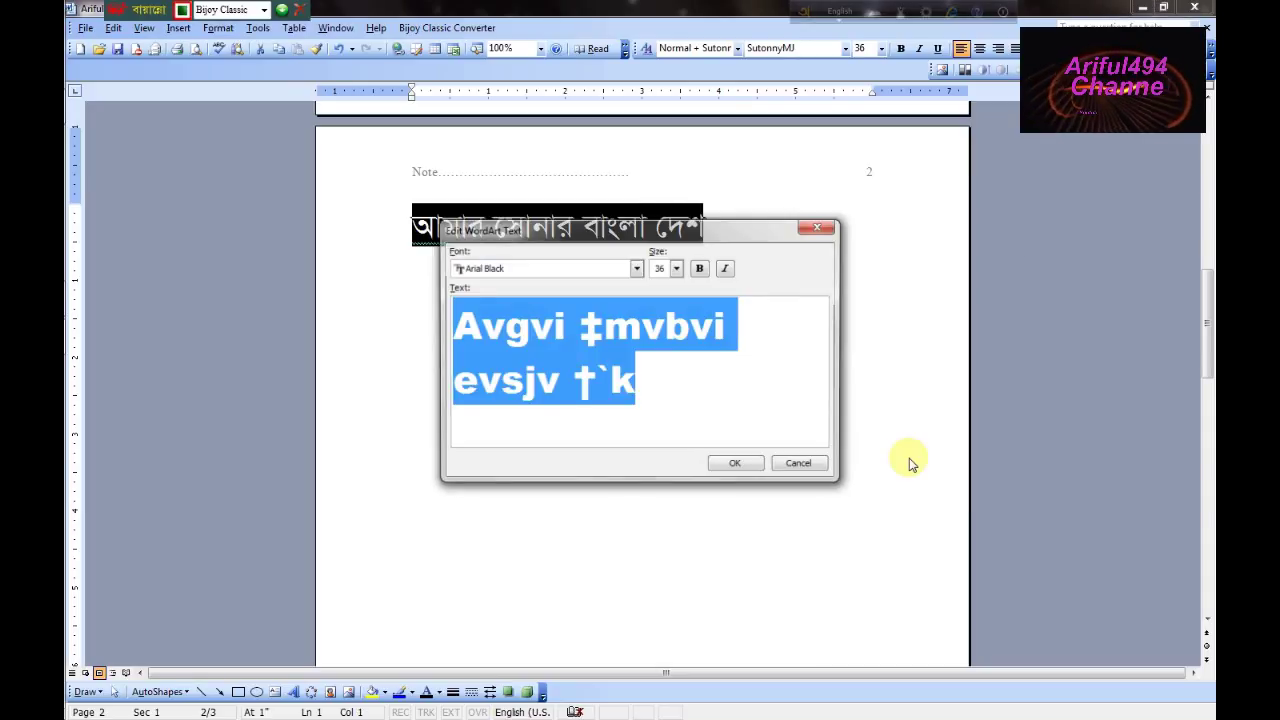
Set the WordArt text to ArhialkhanMJ, bold and italic, and insert it
click(637, 268)
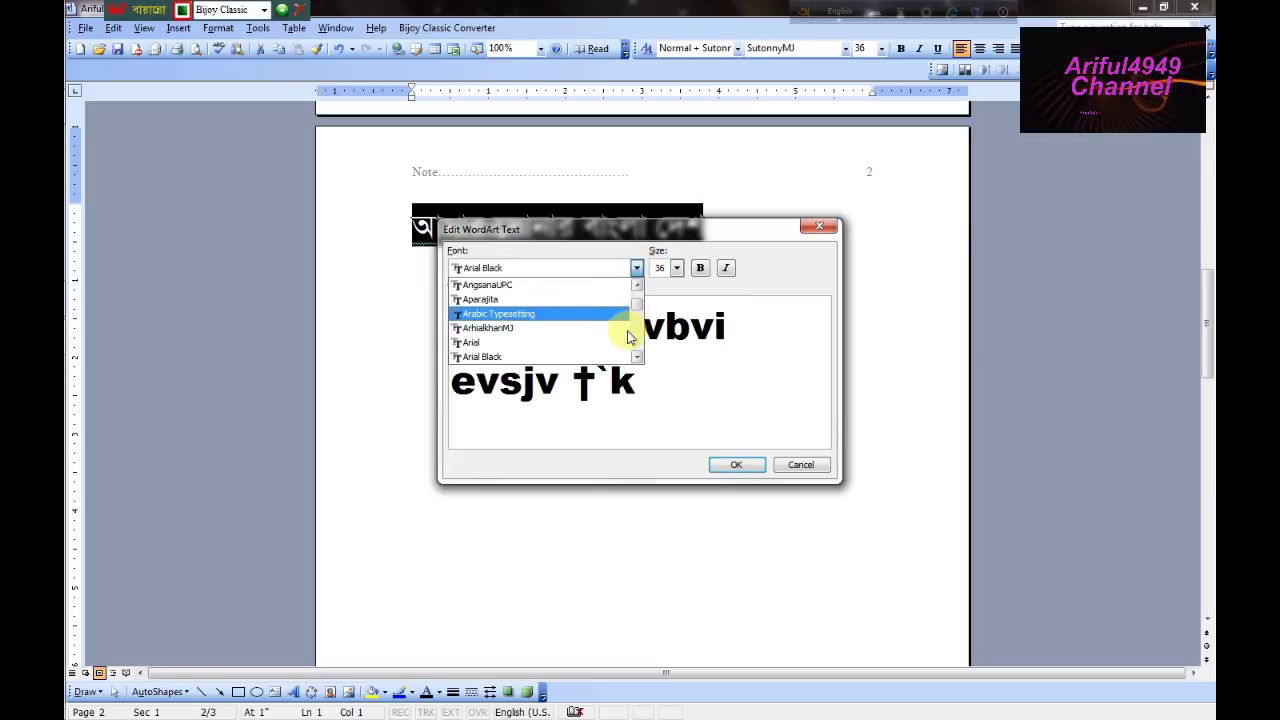
click(582, 338)
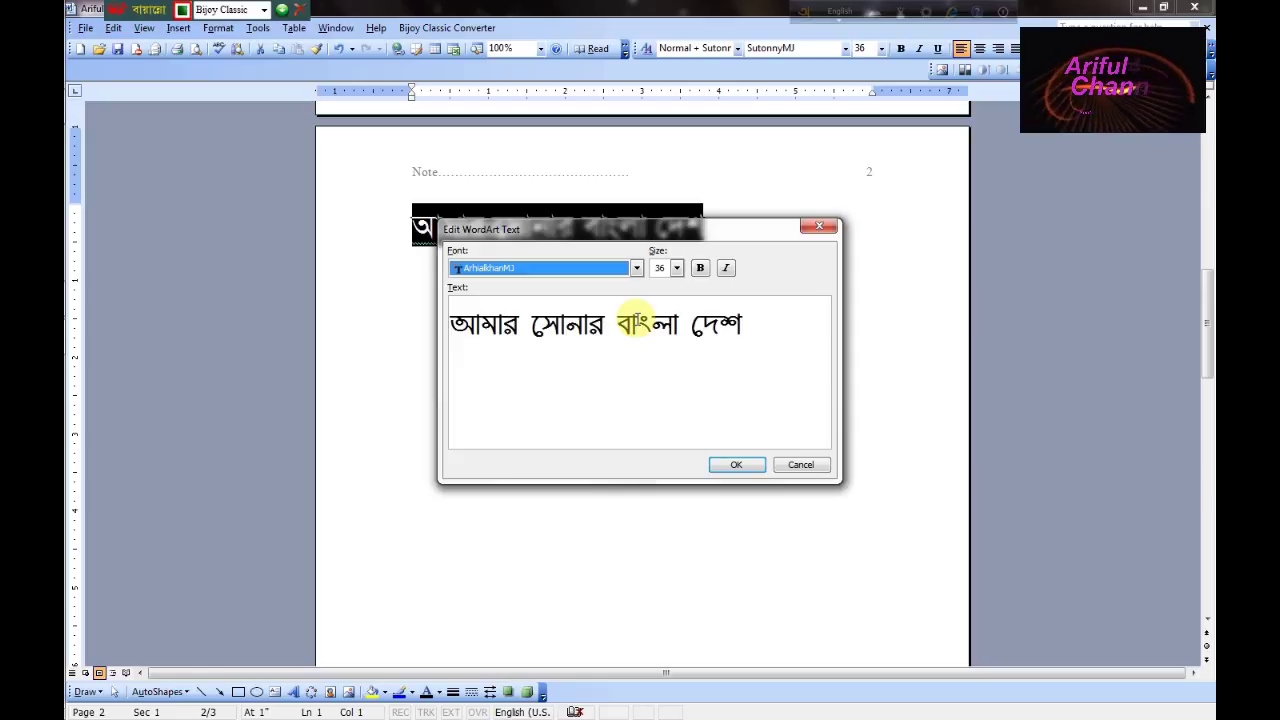
click(702, 270)
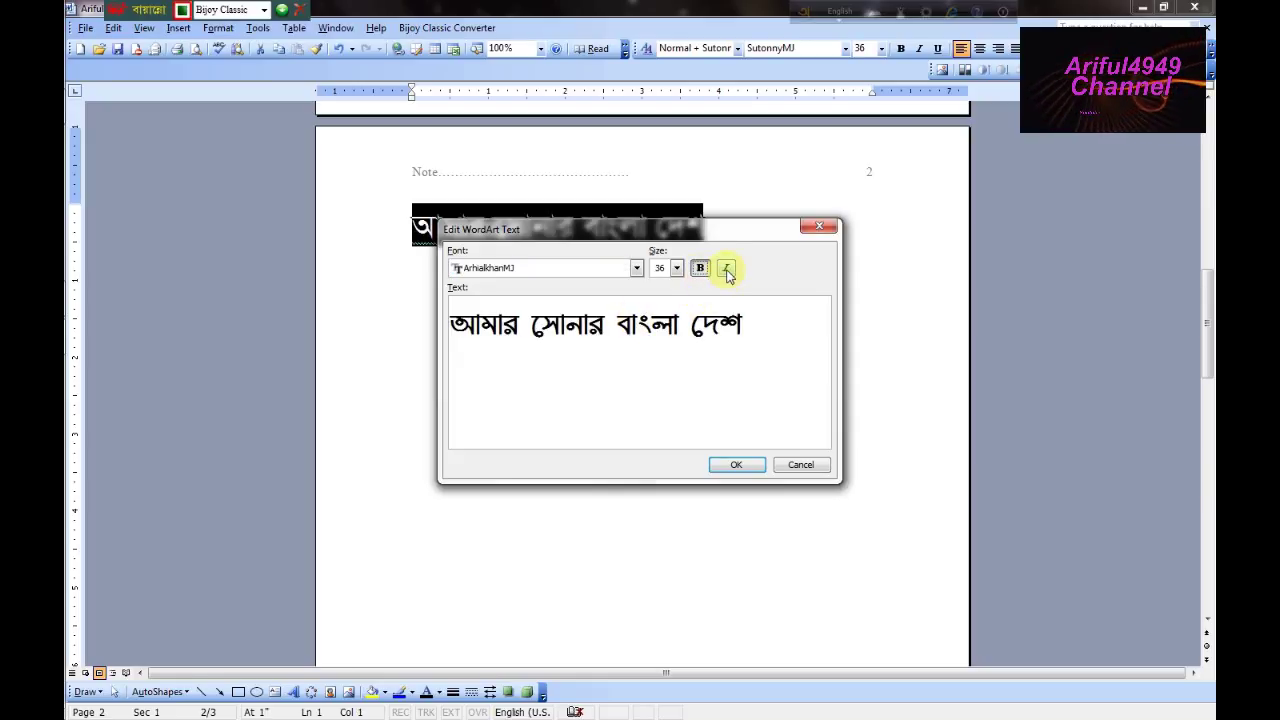
click(727, 270)
click(736, 466)
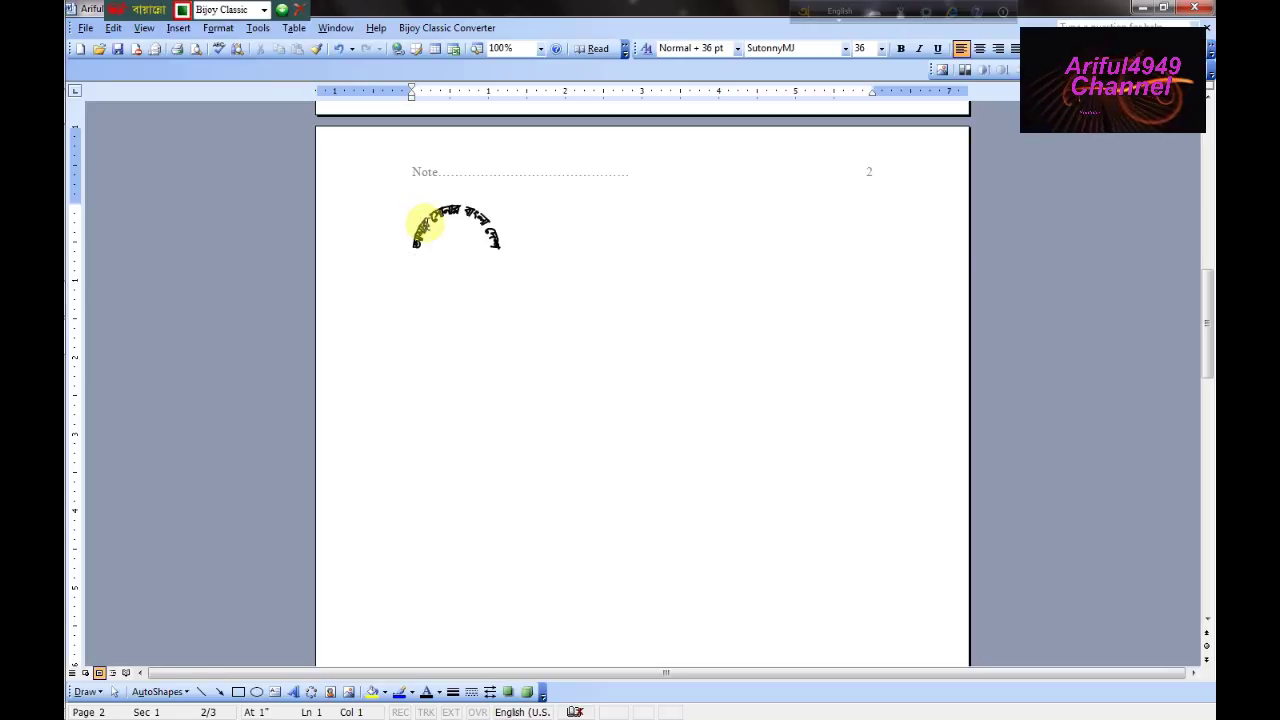
Give the arched WordArt Behind text wrapping through Format WordArt's layout settings
click(460, 222)
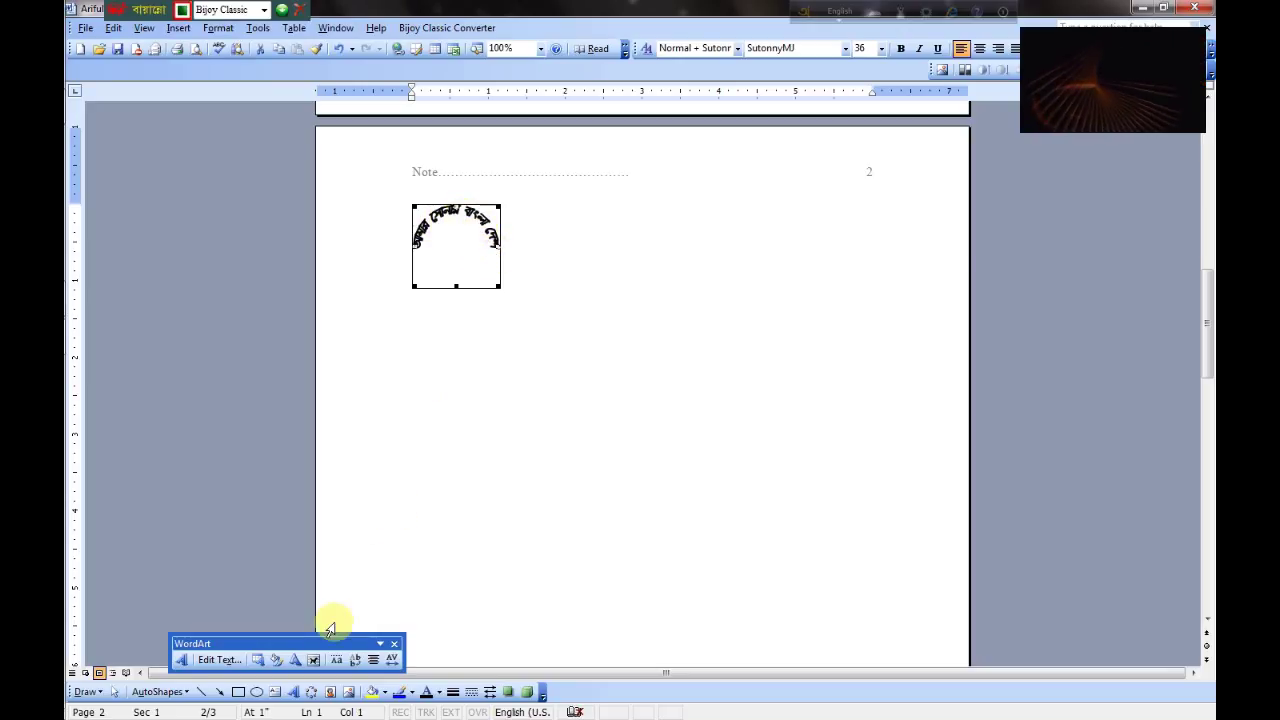
right_click(487, 222)
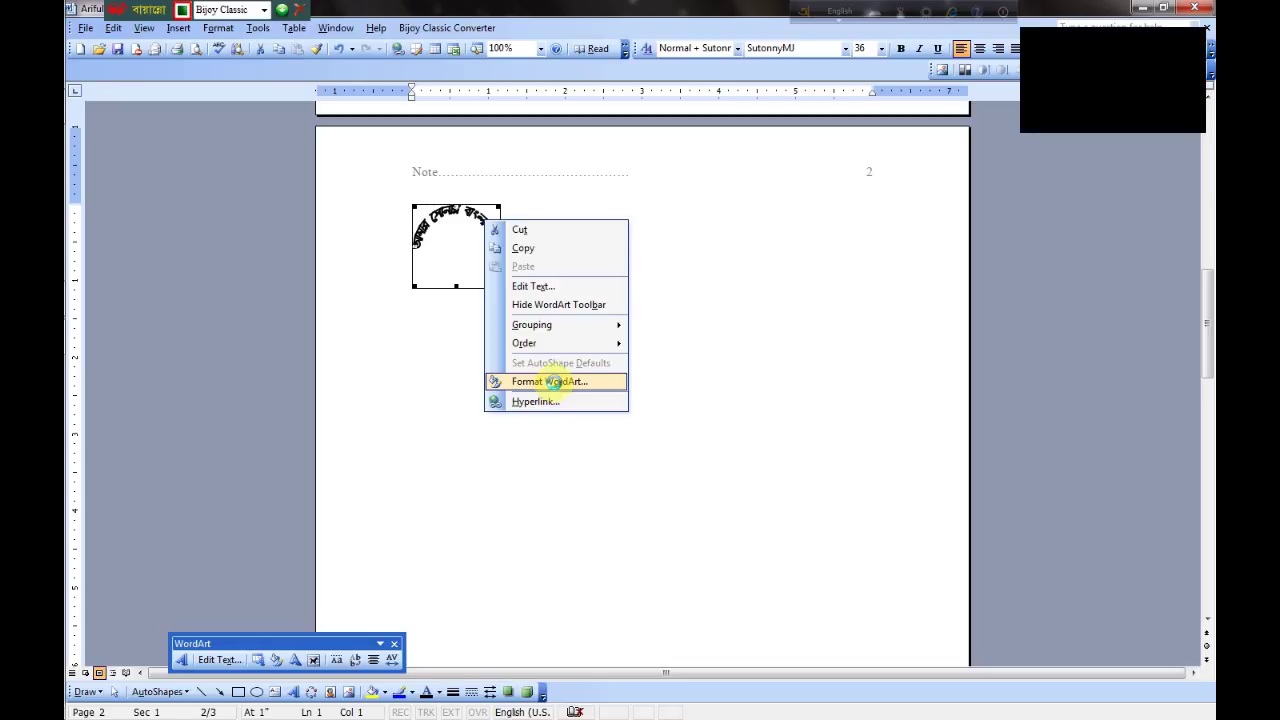
click(553, 383)
mouse_move(617, 208)
mouse_down()
mouse_move(706, 178)
mouse_move(620, 169)
mouse_up()
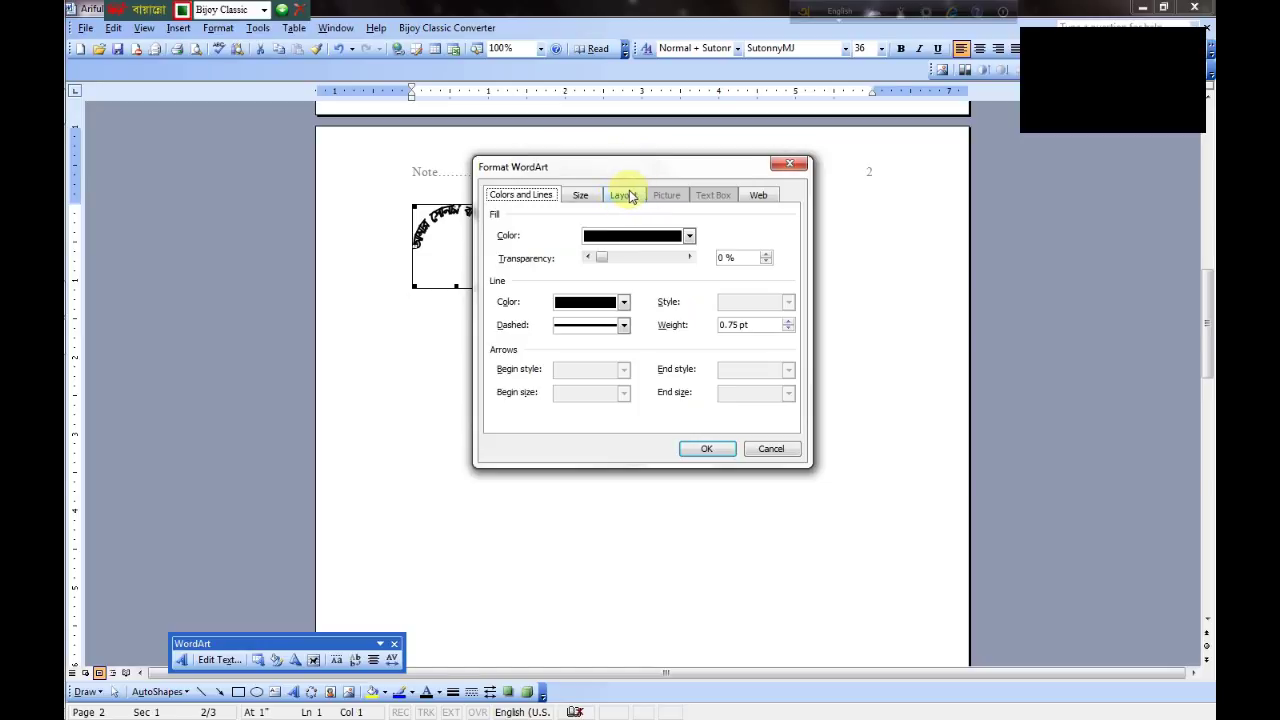
click(625, 195)
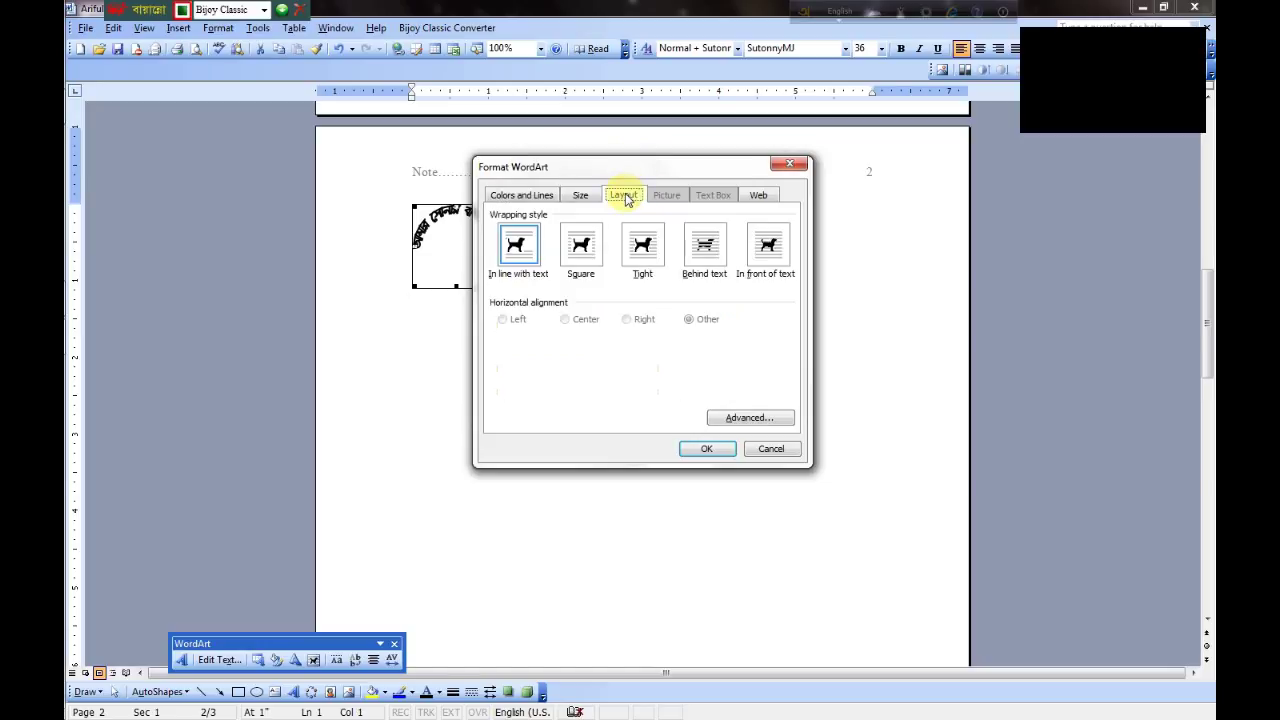
click(713, 262)
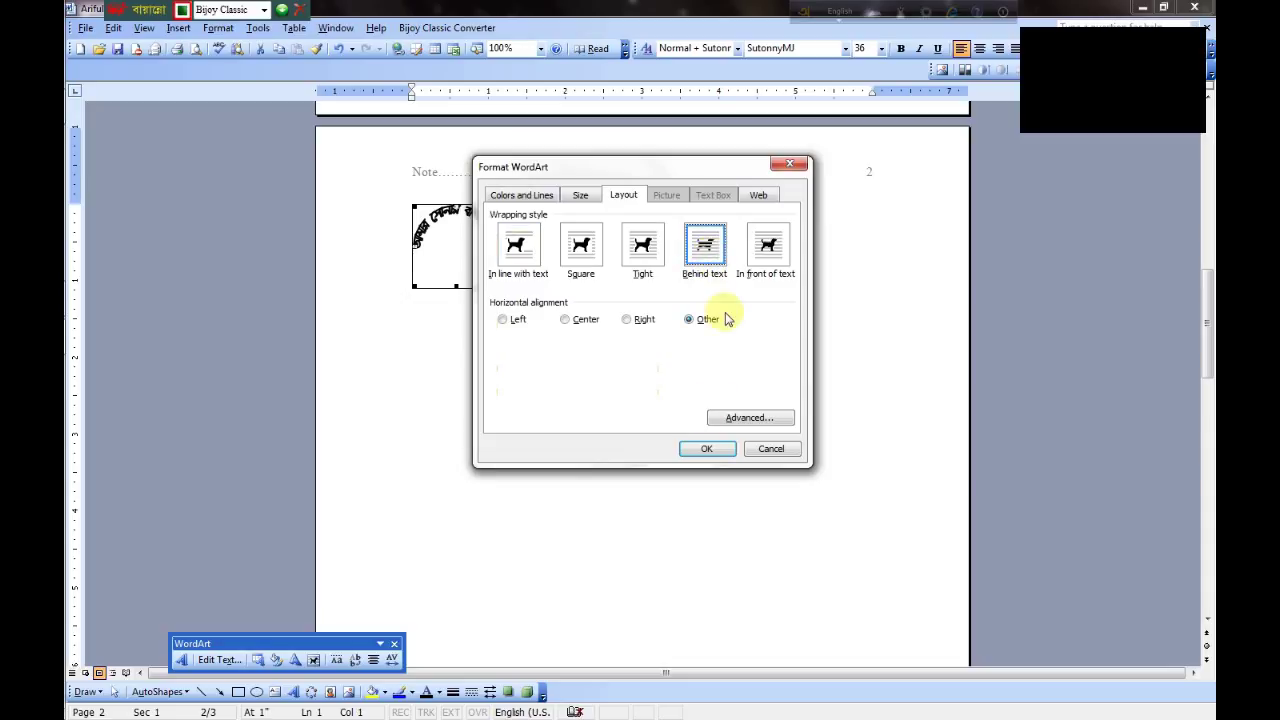
click(706, 449)
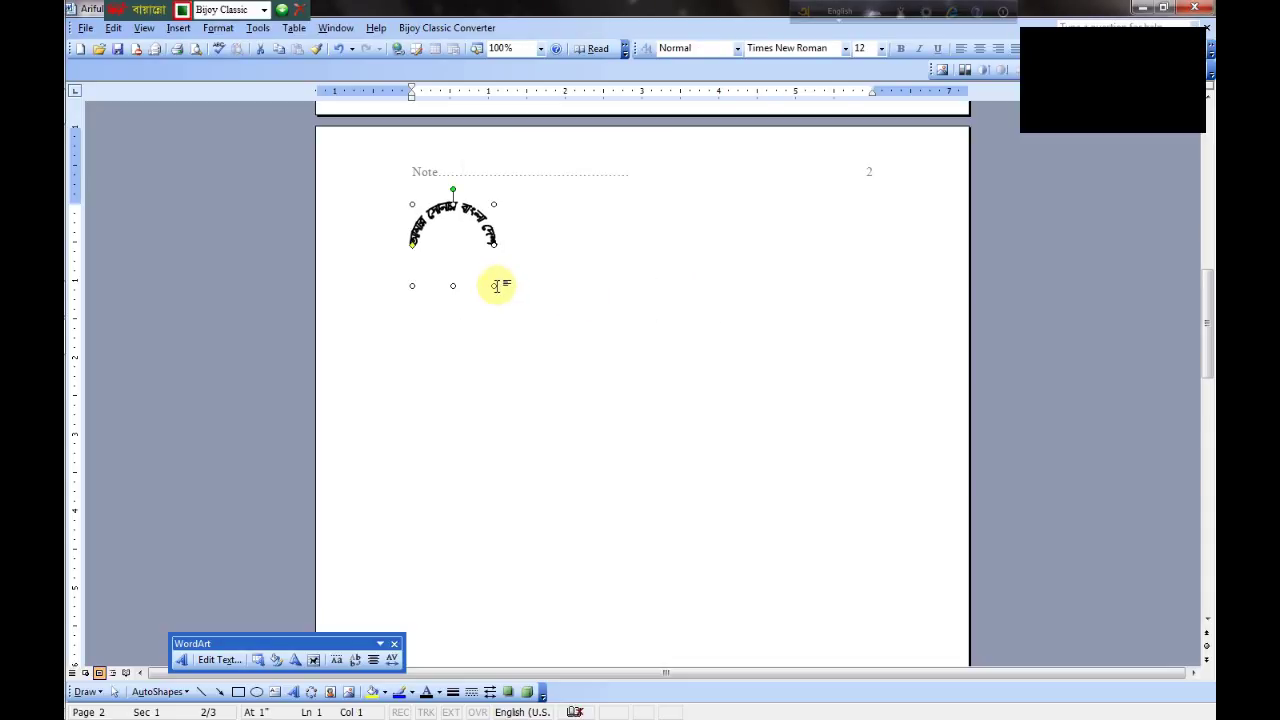
Stretch the arched WordArt wider on both sides and move it up near the page top
drag(493, 285, 740, 316)
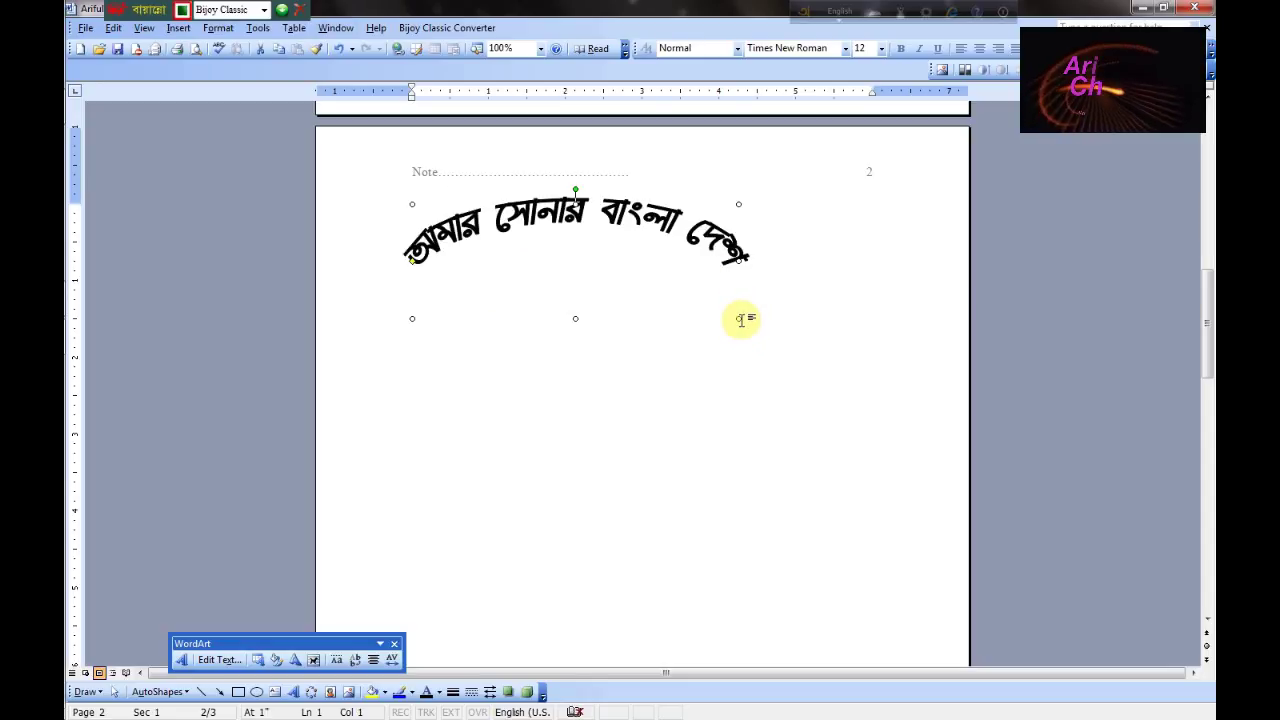
drag(740, 318, 844, 347)
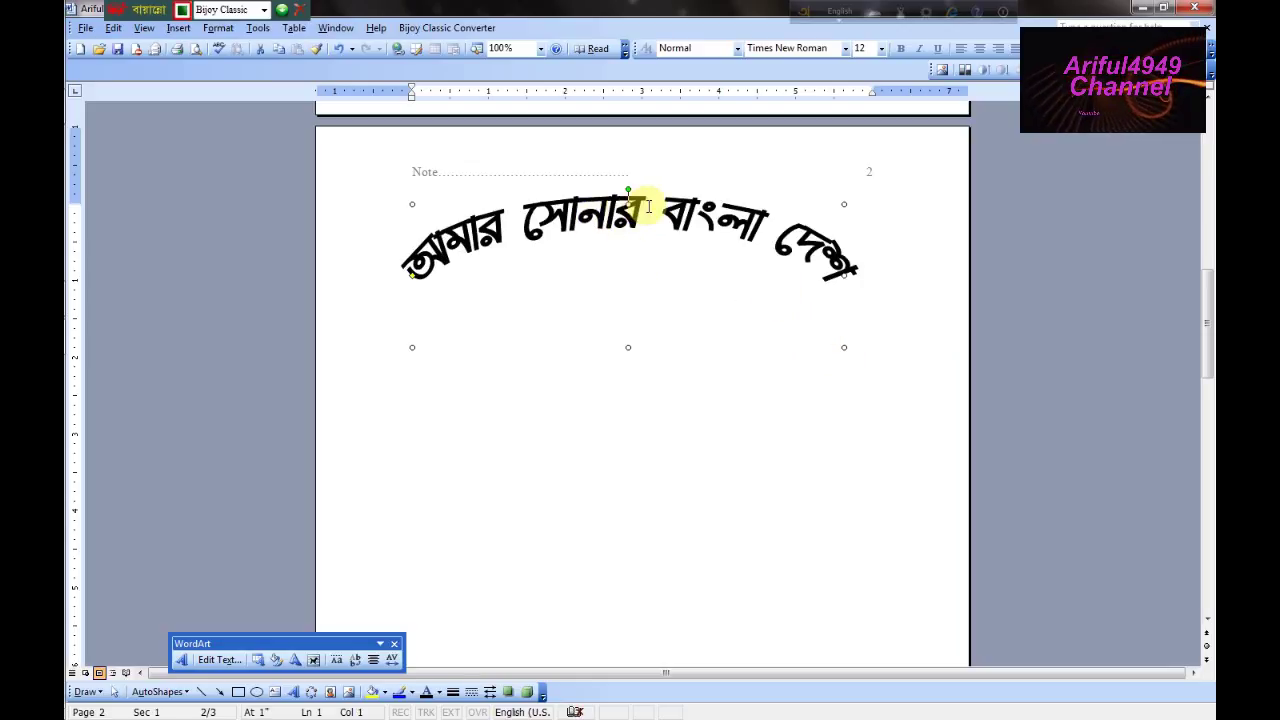
drag(635, 197, 635, 177)
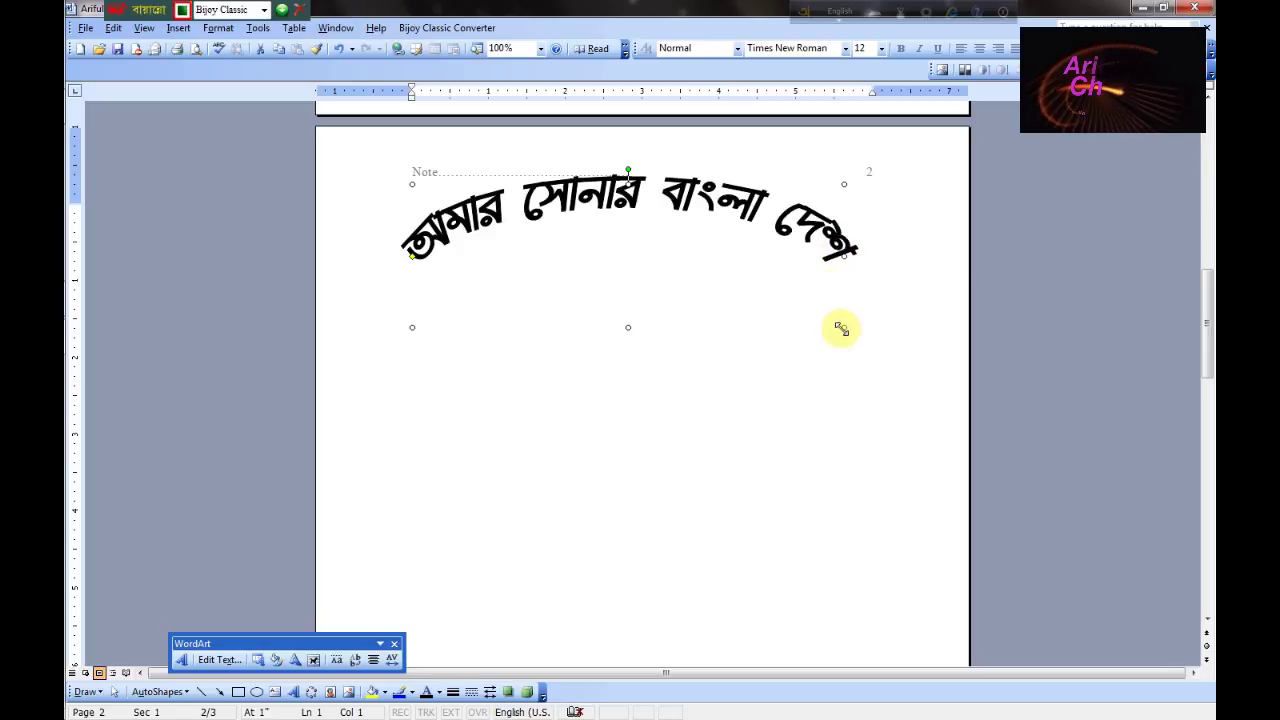
drag(841, 328, 924, 337)
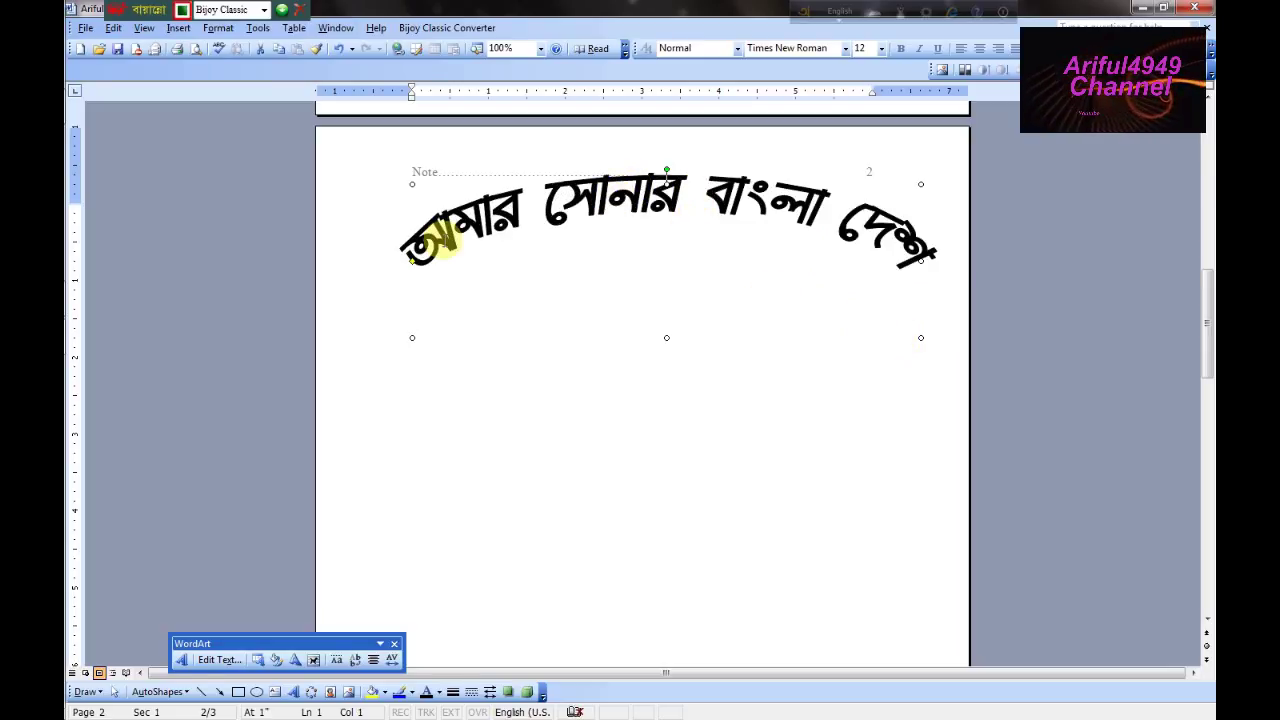
drag(412, 337, 364, 337)
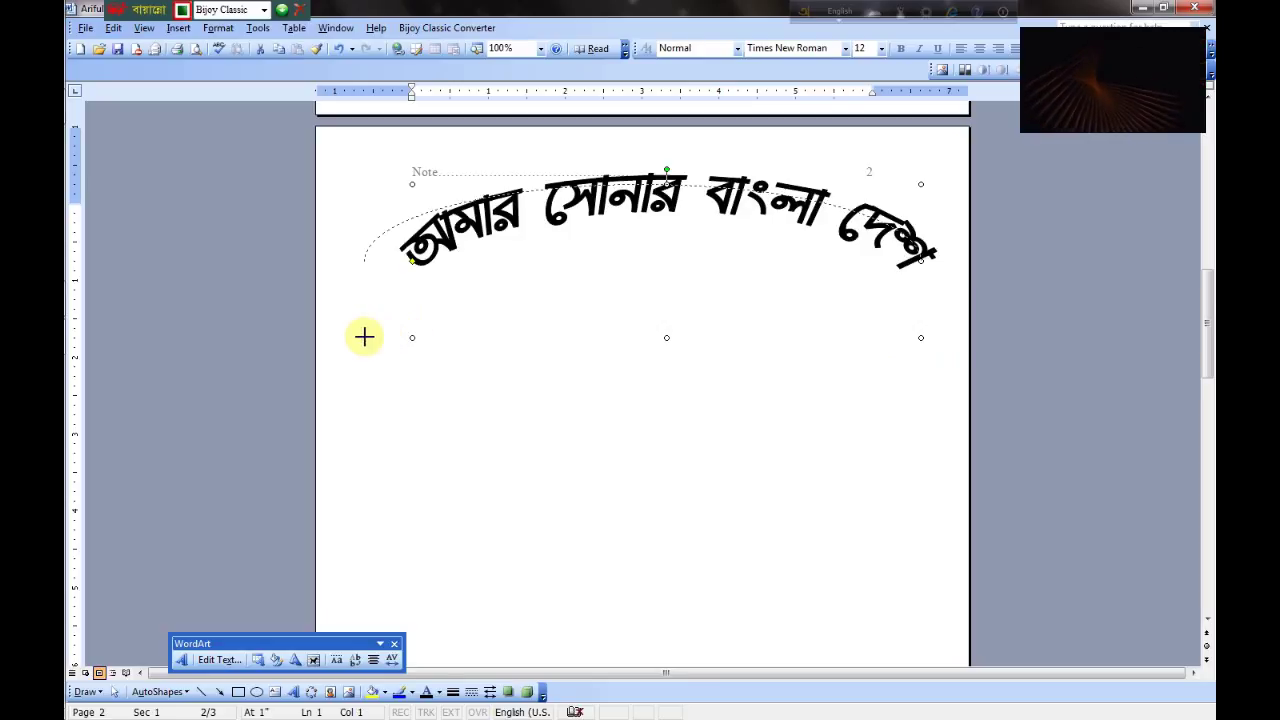
Deselect the WordArt, place the insertion point on the blank line below, then reselect the WordArt
click(564, 443)
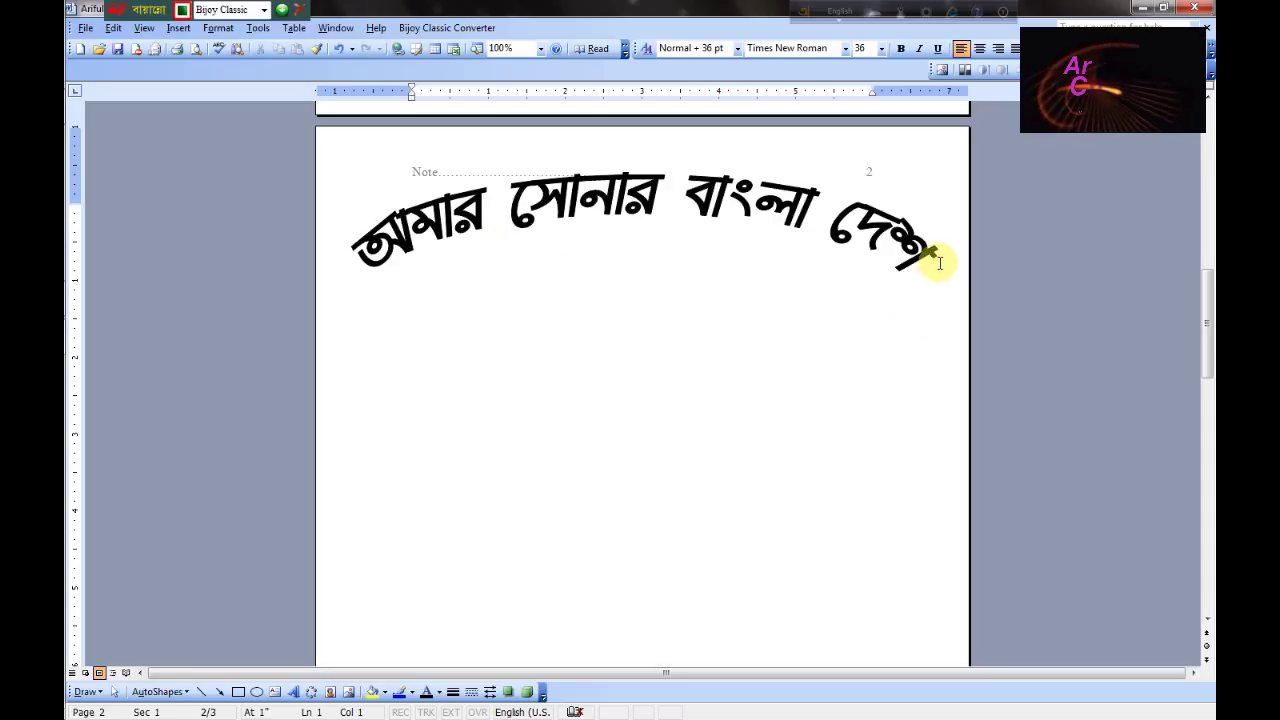
click(368, 362)
click(381, 362)
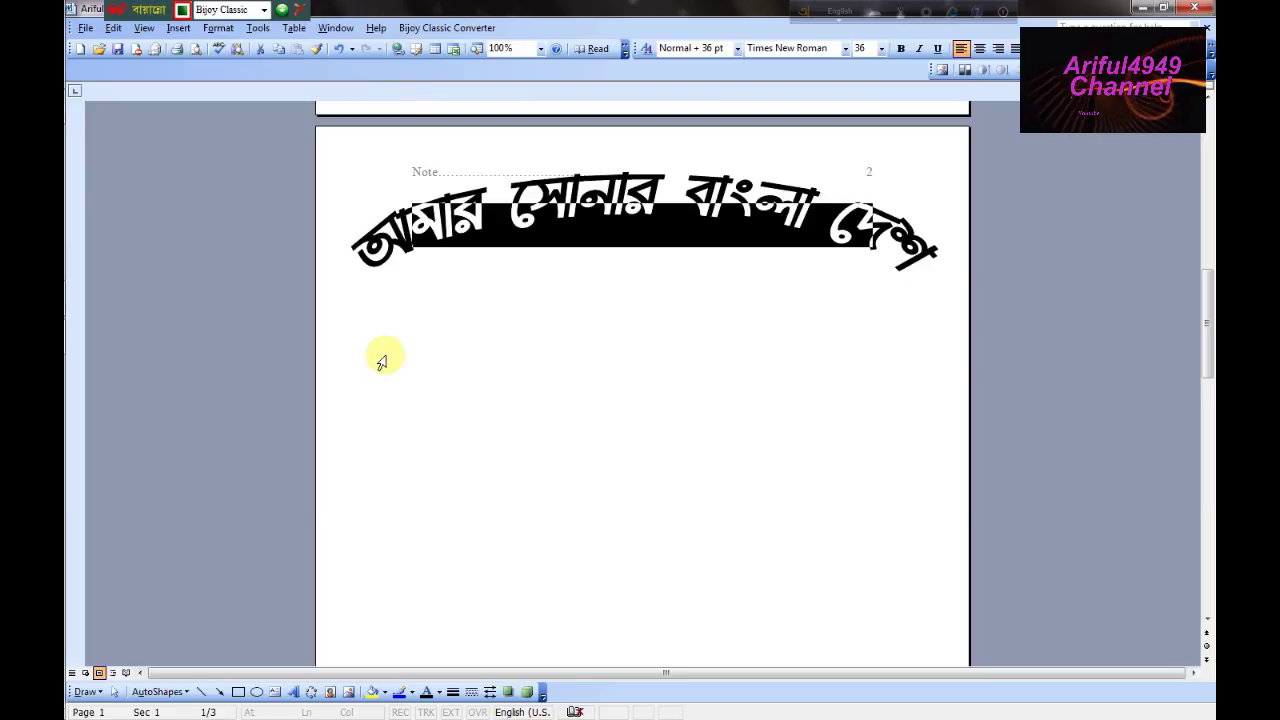
click(485, 318)
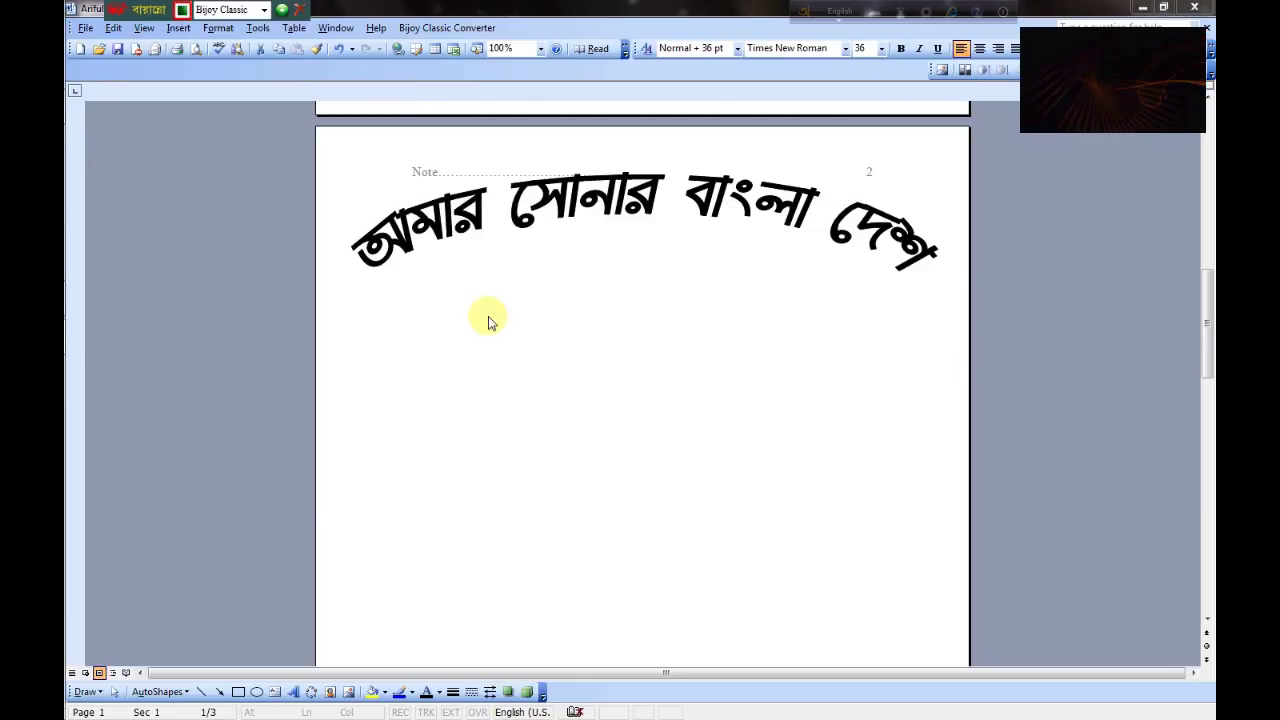
click(371, 346)
click(416, 350)
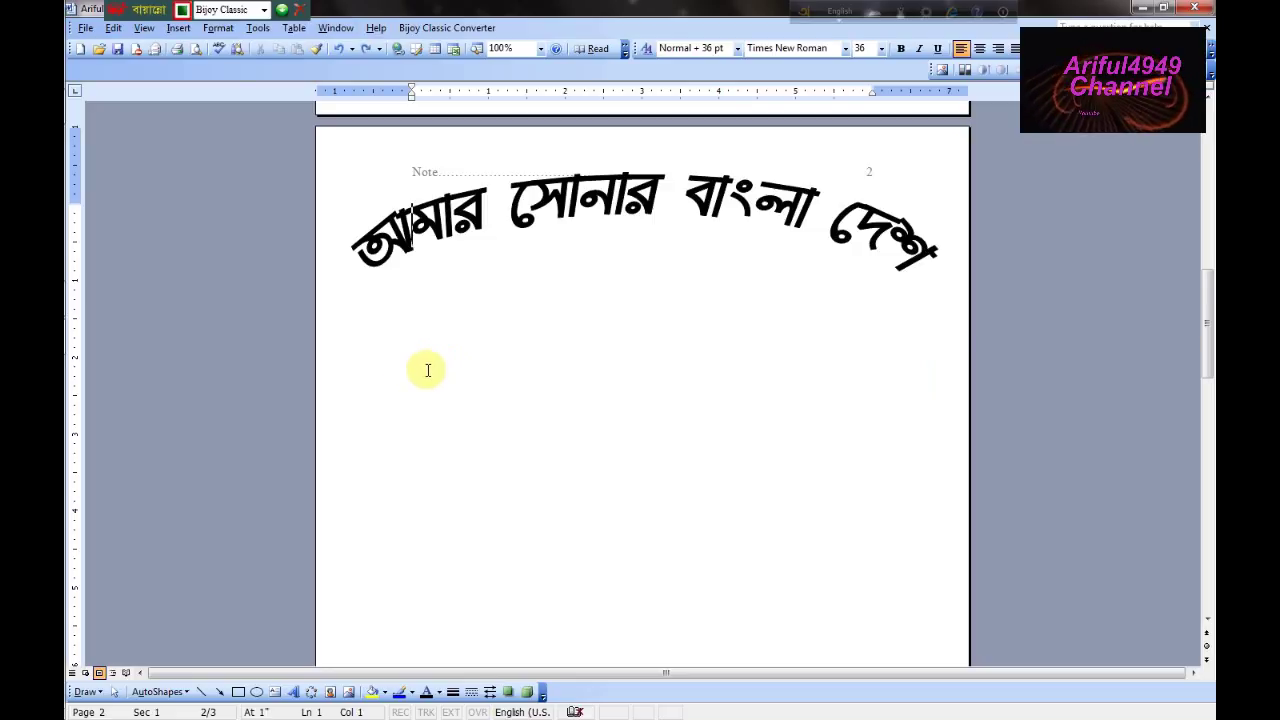
click(417, 355)
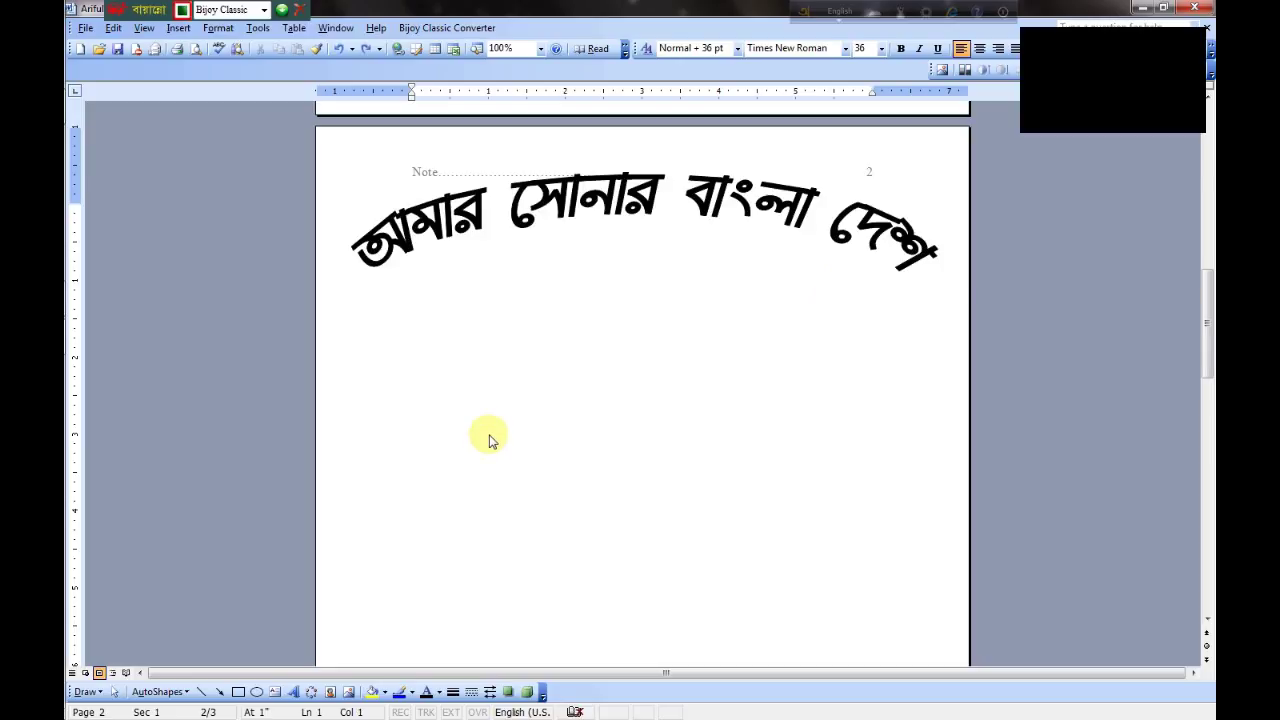
click(385, 248)
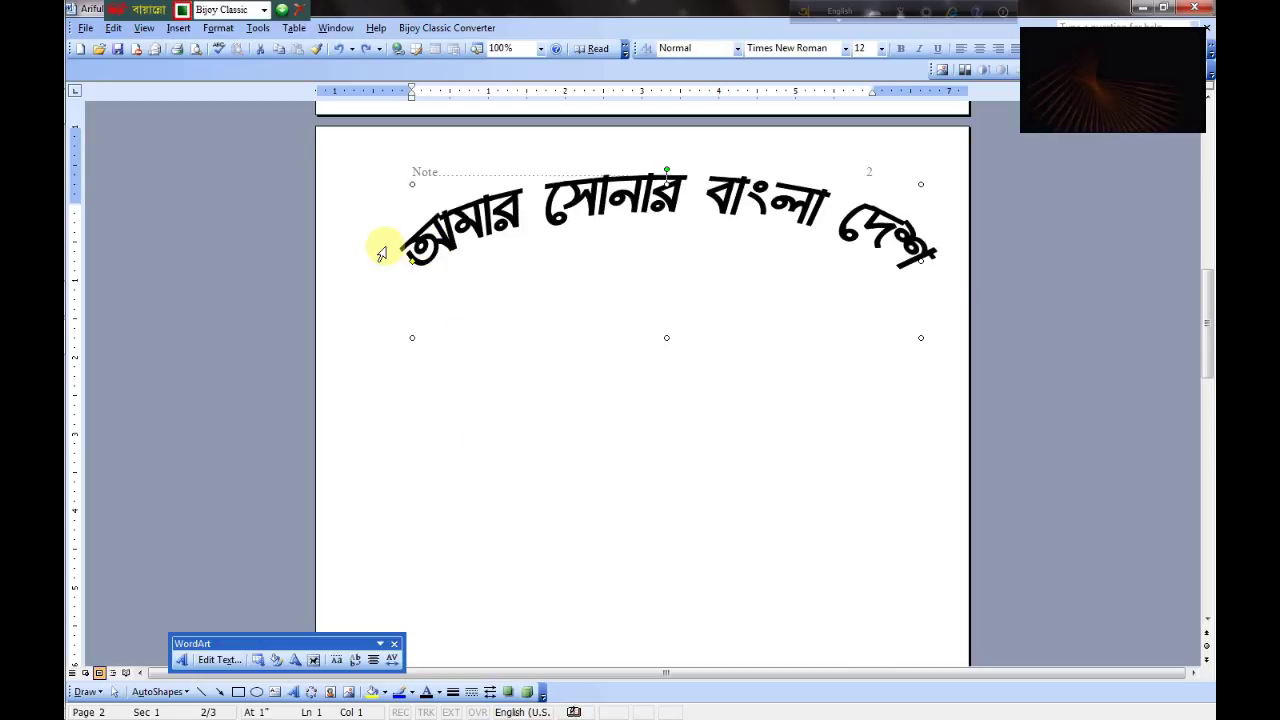
Undo the arched WordArt to plain text and recreate it with the multicoloured rainbow WordArt style
key(ctrl+z)
key(ctrl+z)
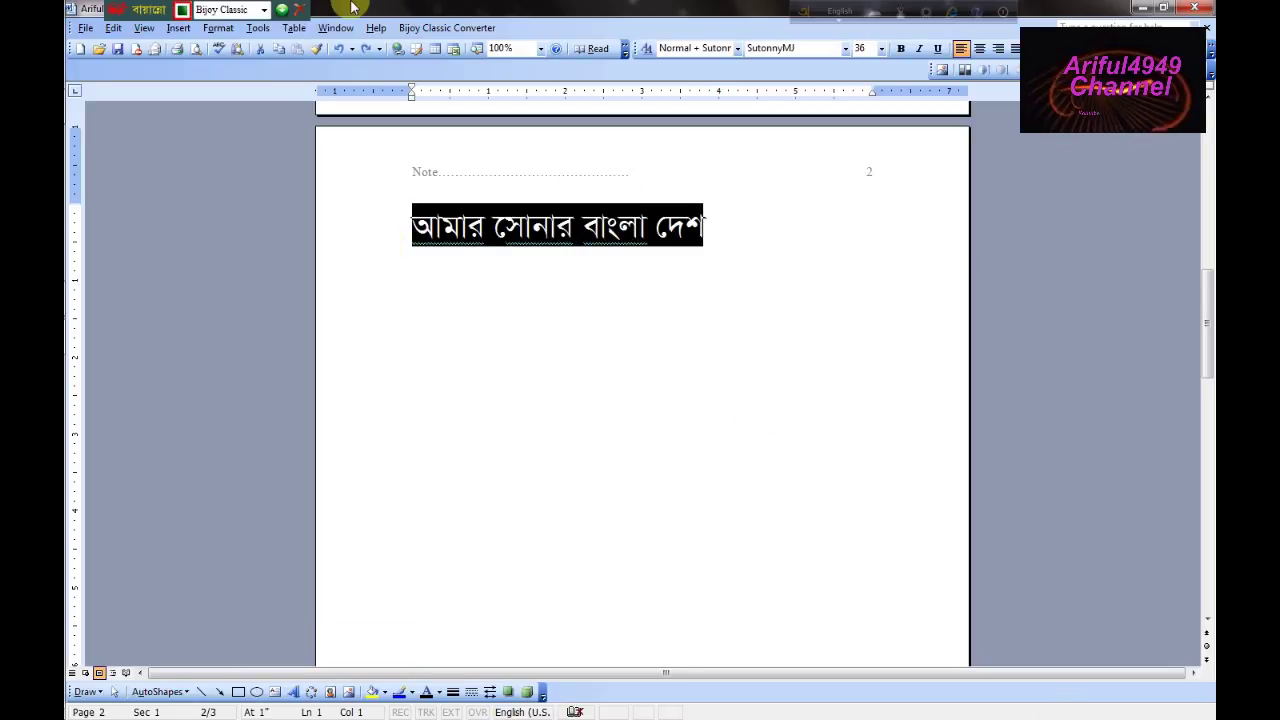
click(174, 28)
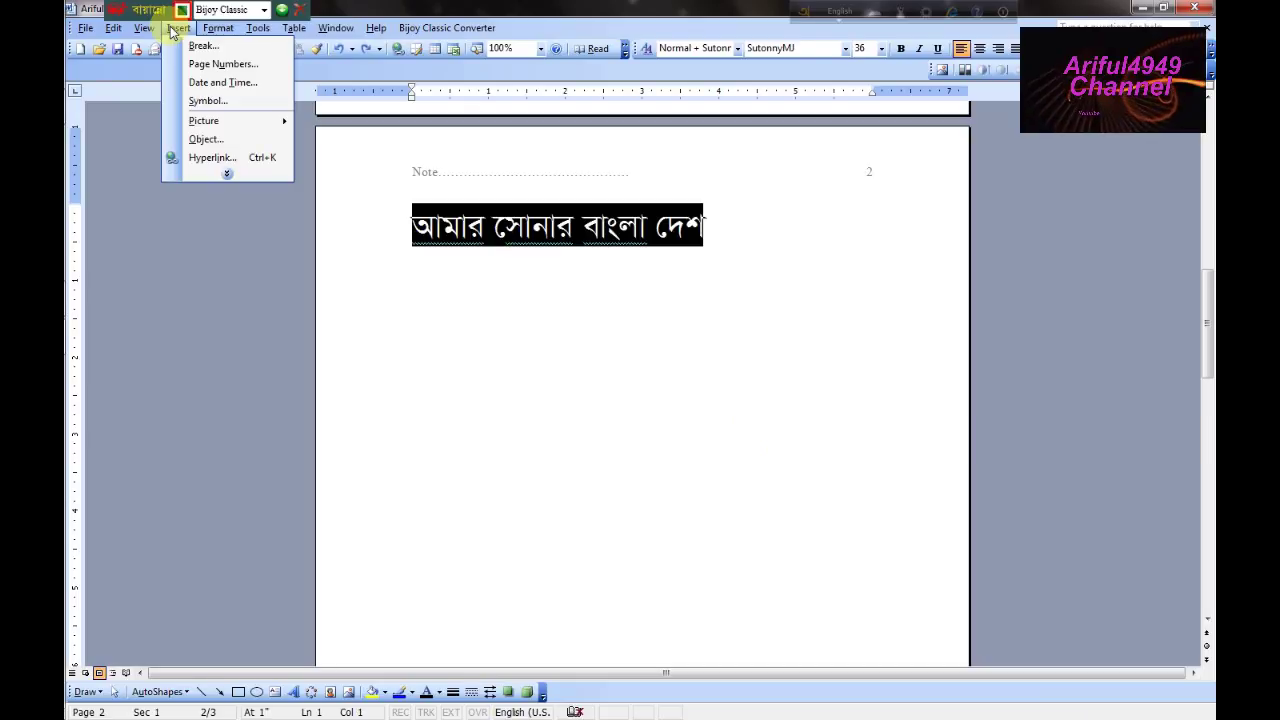
mouse_move(204, 121)
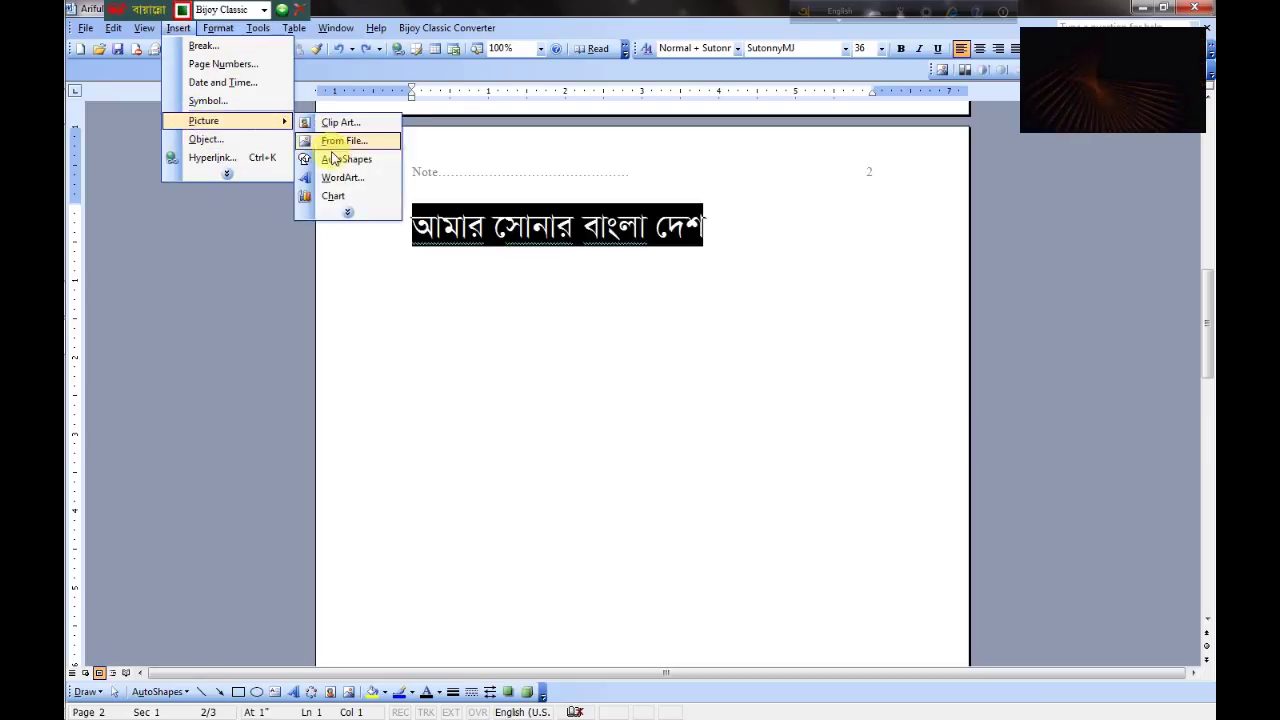
click(342, 177)
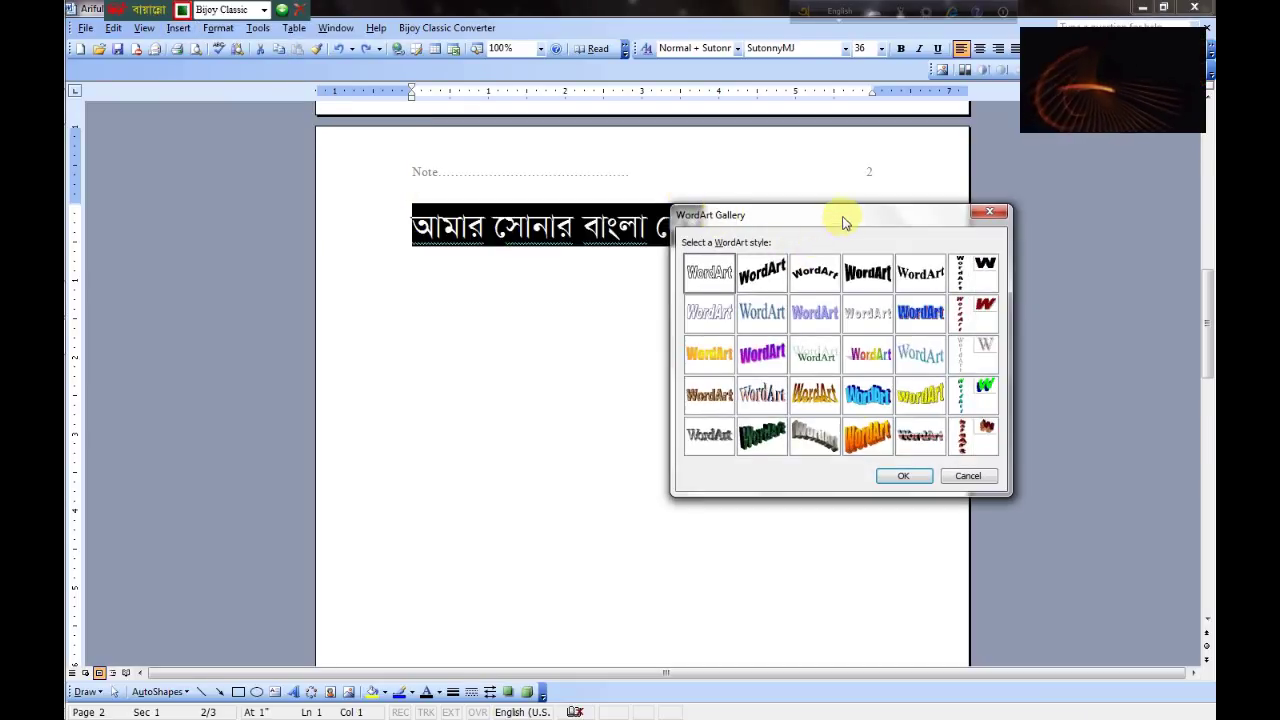
drag(843, 222, 955, 142)
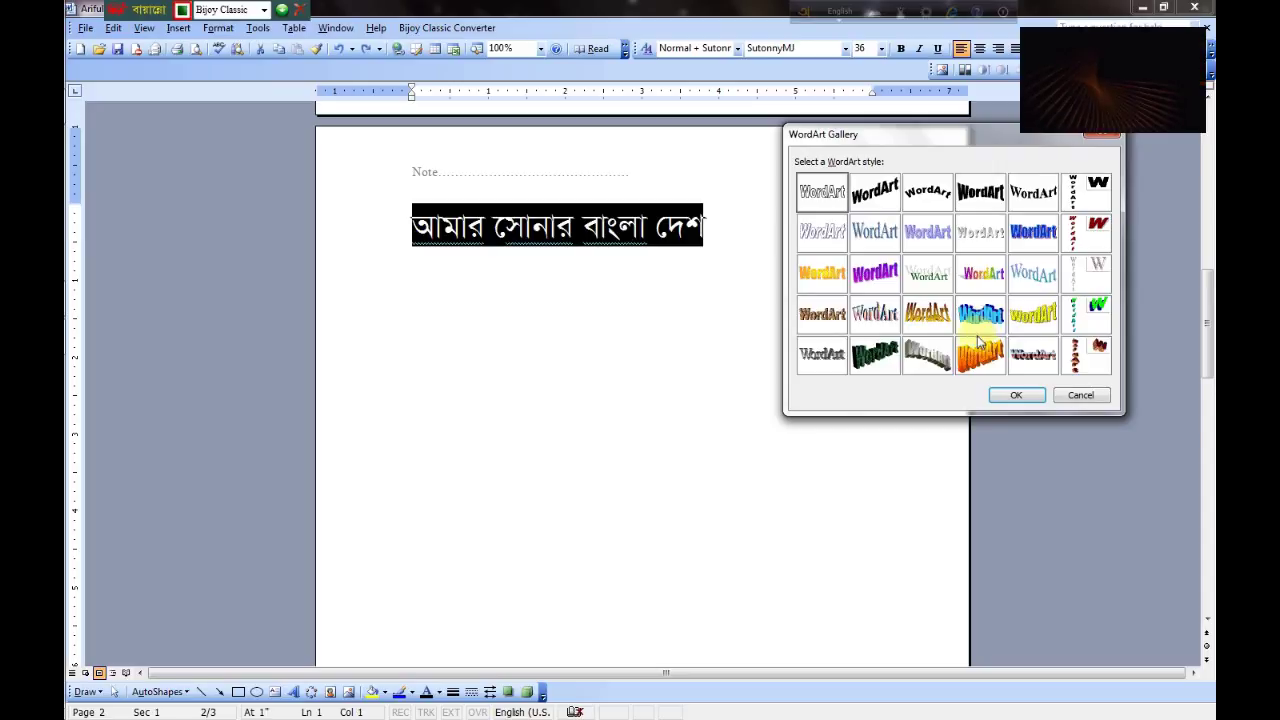
click(985, 278)
click(1014, 394)
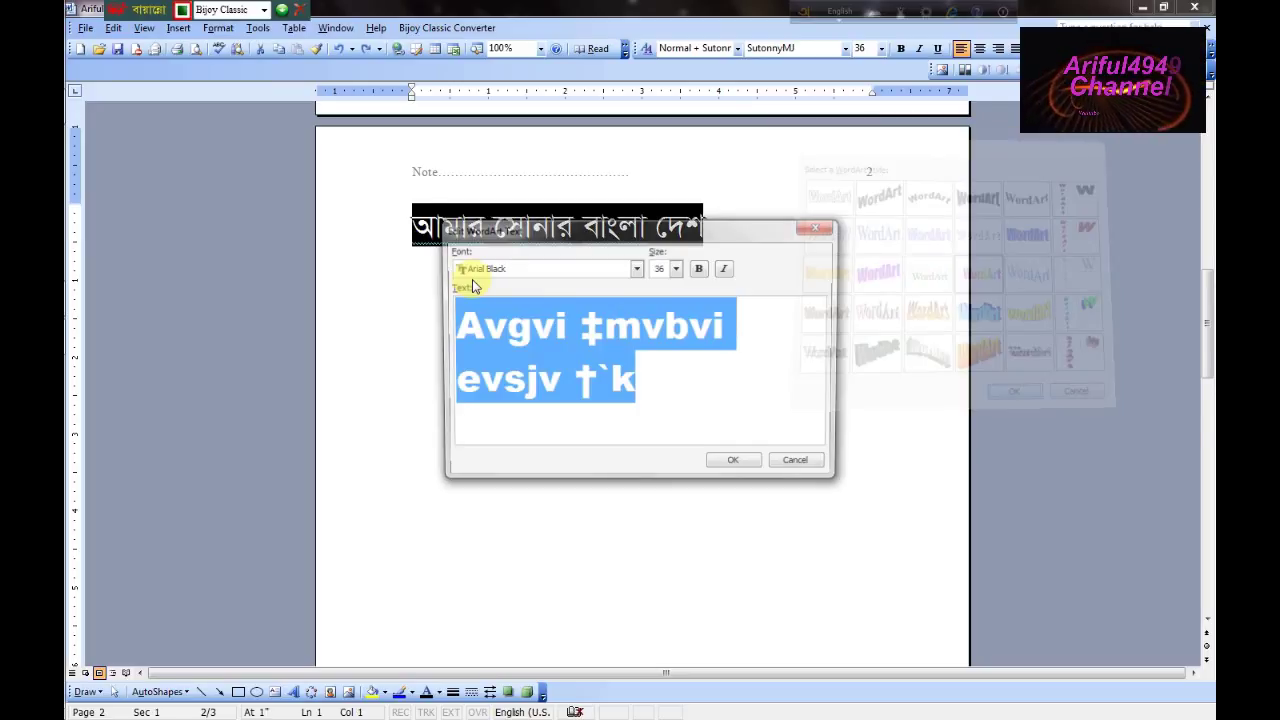
Set the new WordArt text to bold ArhialkhanMJ and insert it
click(637, 268)
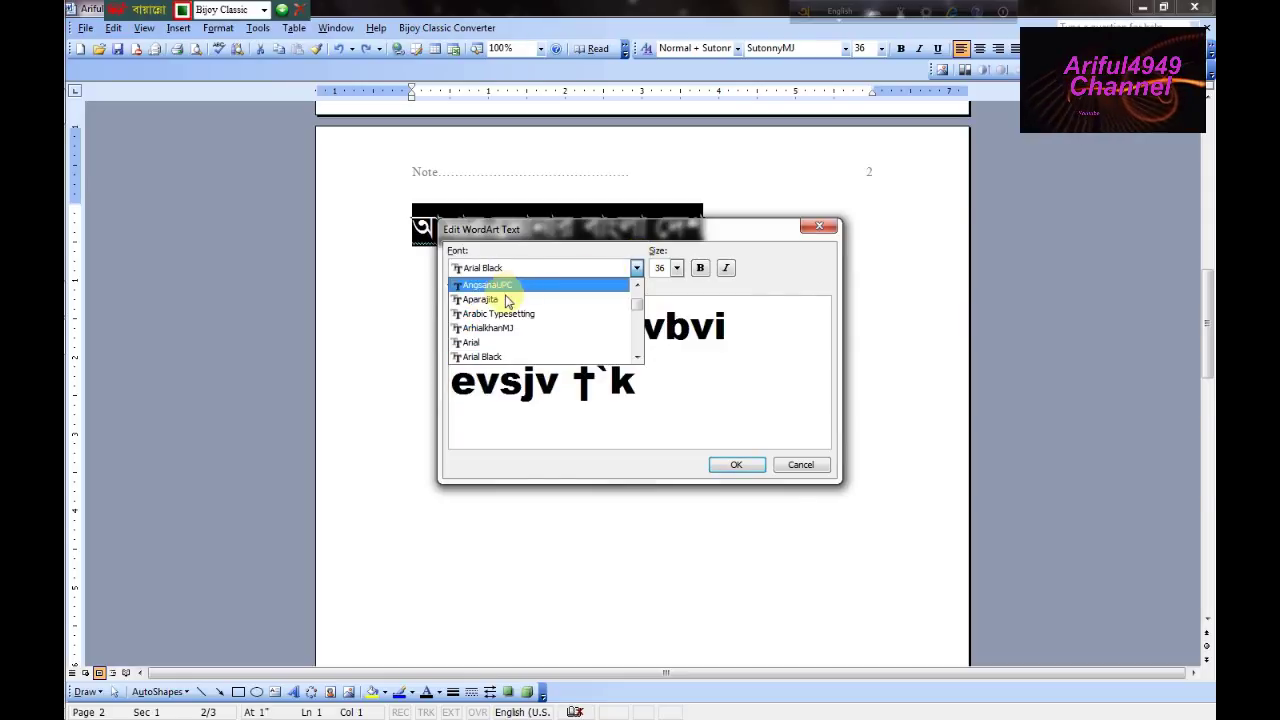
click(505, 328)
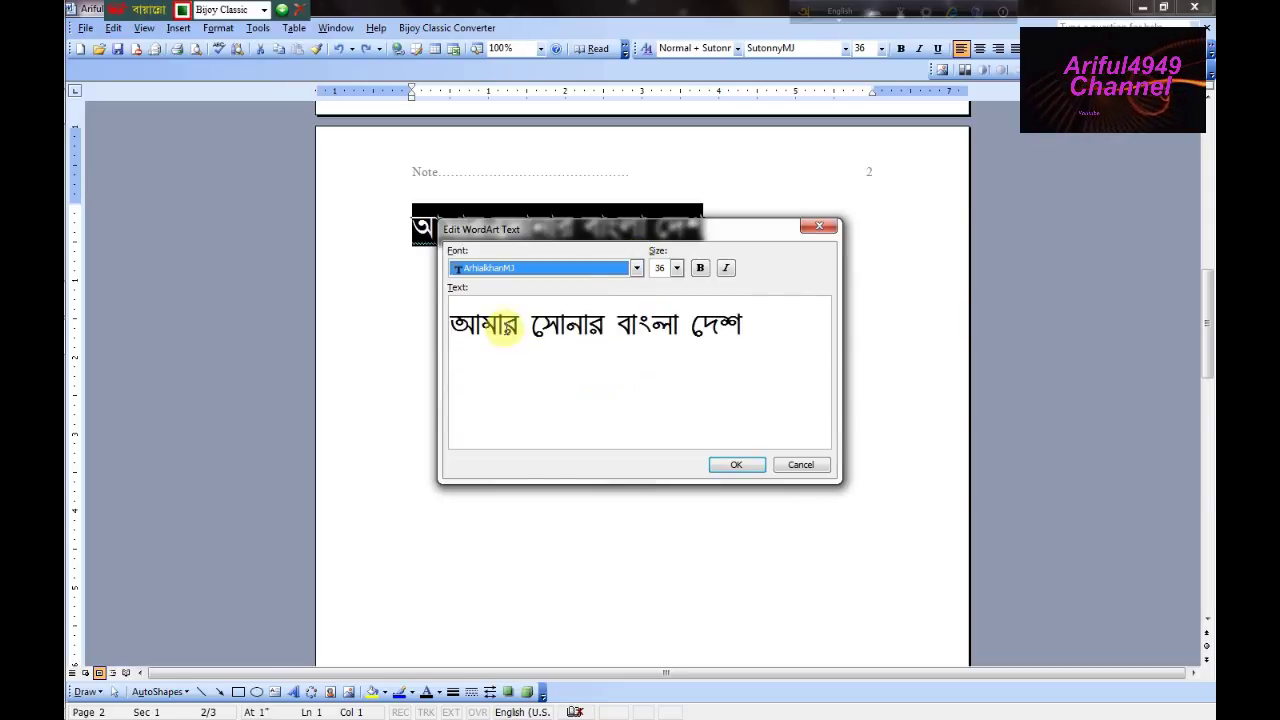
click(700, 268)
click(736, 464)
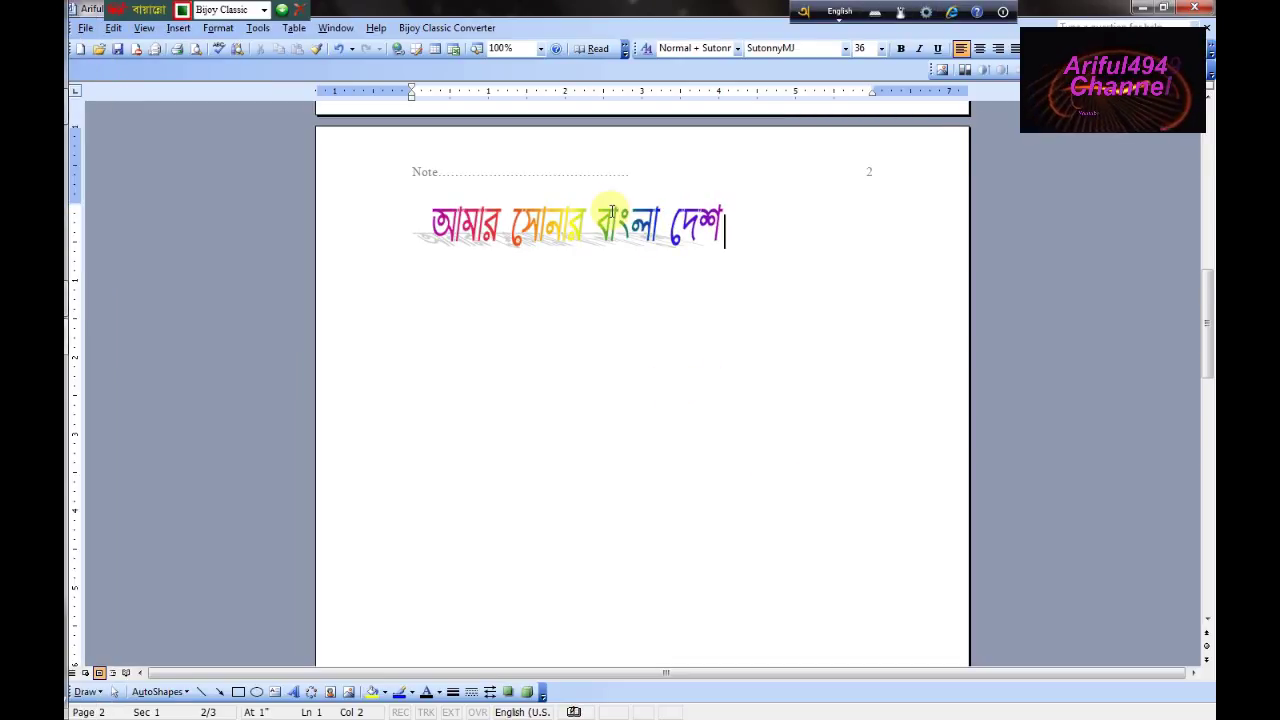
Set the rainbow WordArt to float freely and stretch it wider across the page
click(684, 220)
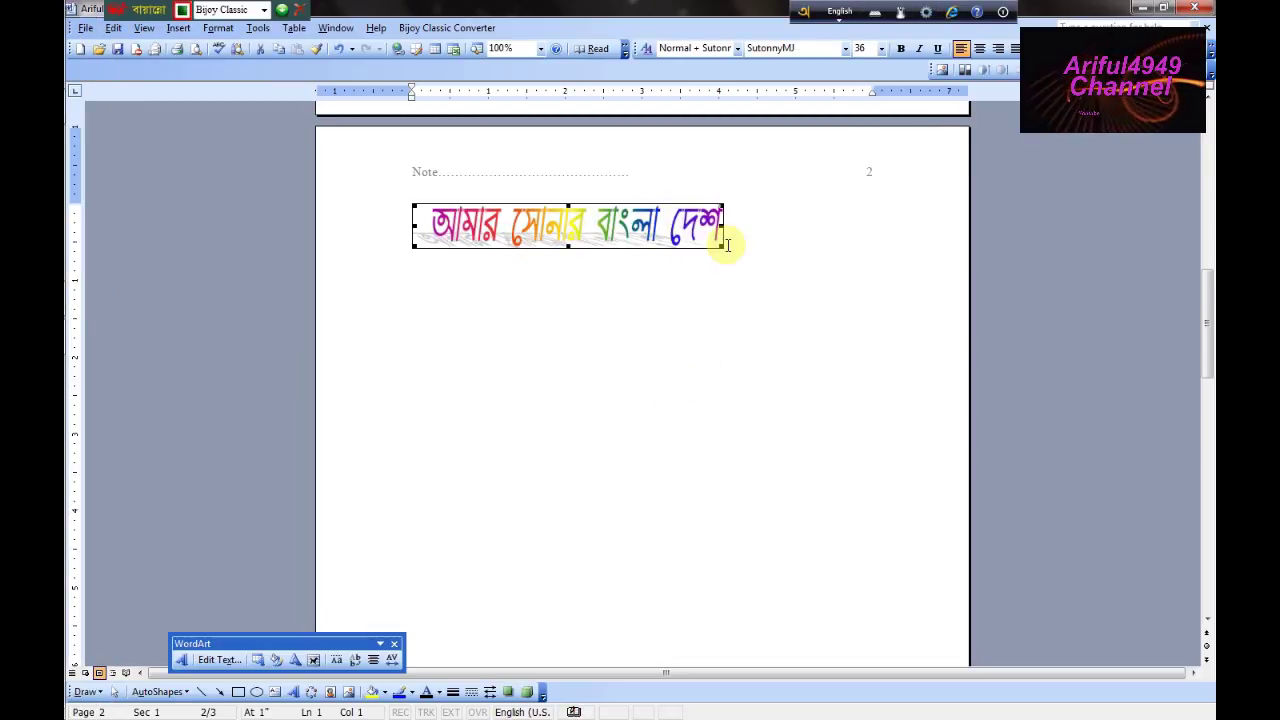
click(314, 660)
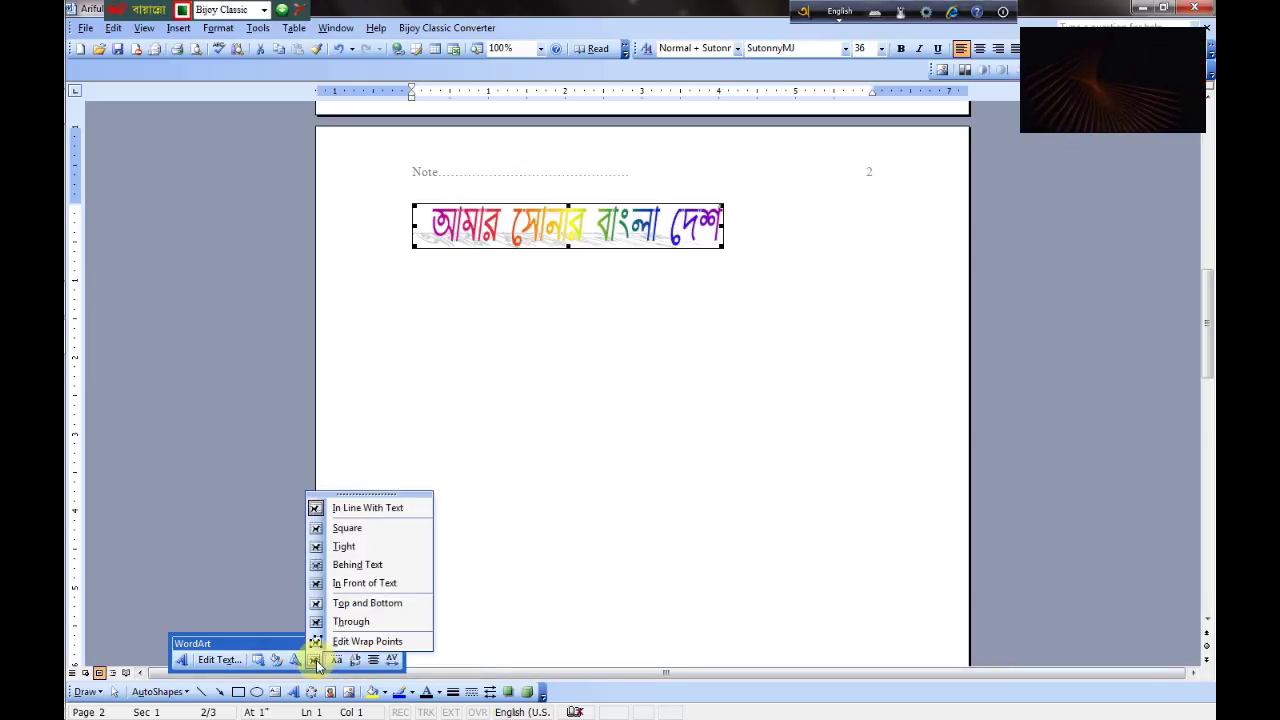
click(348, 565)
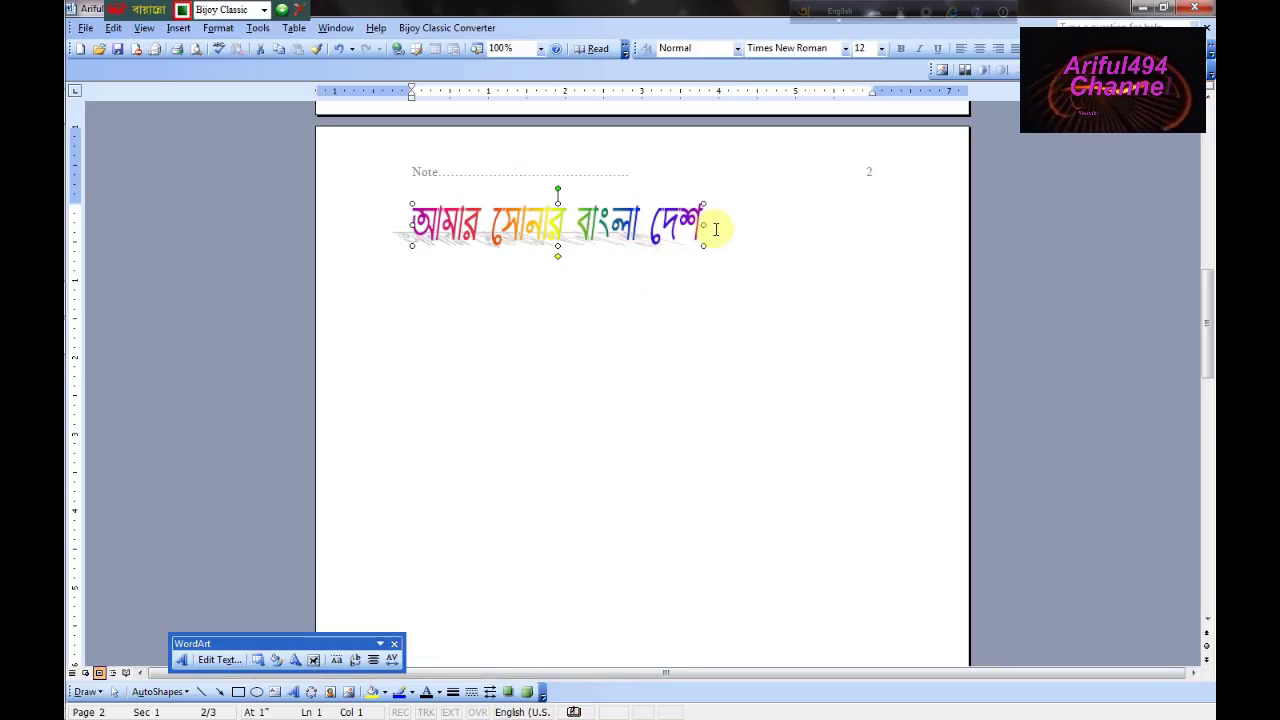
mouse_move(899, 277)
mouse_down()
mouse_move(935, 268)
mouse_move(949, 280)
mouse_up()
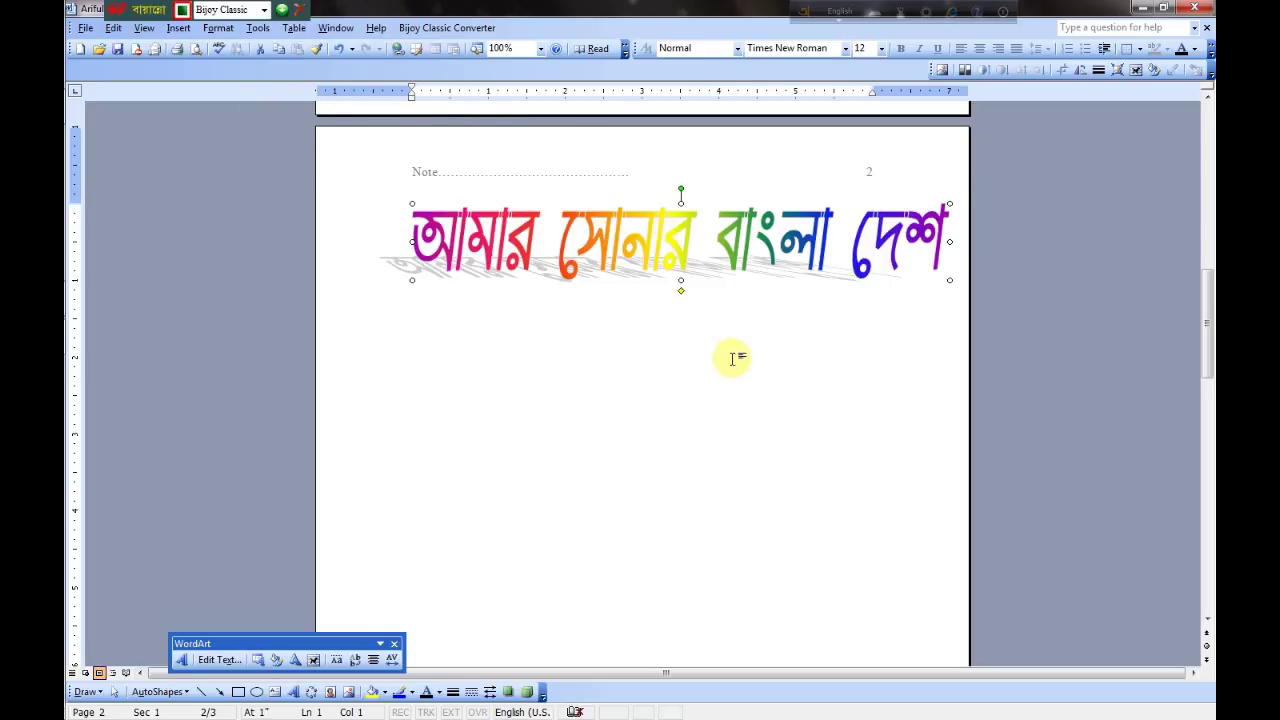
Move the cursor off the WordArt line and page down through the document to page 3
key(Left)
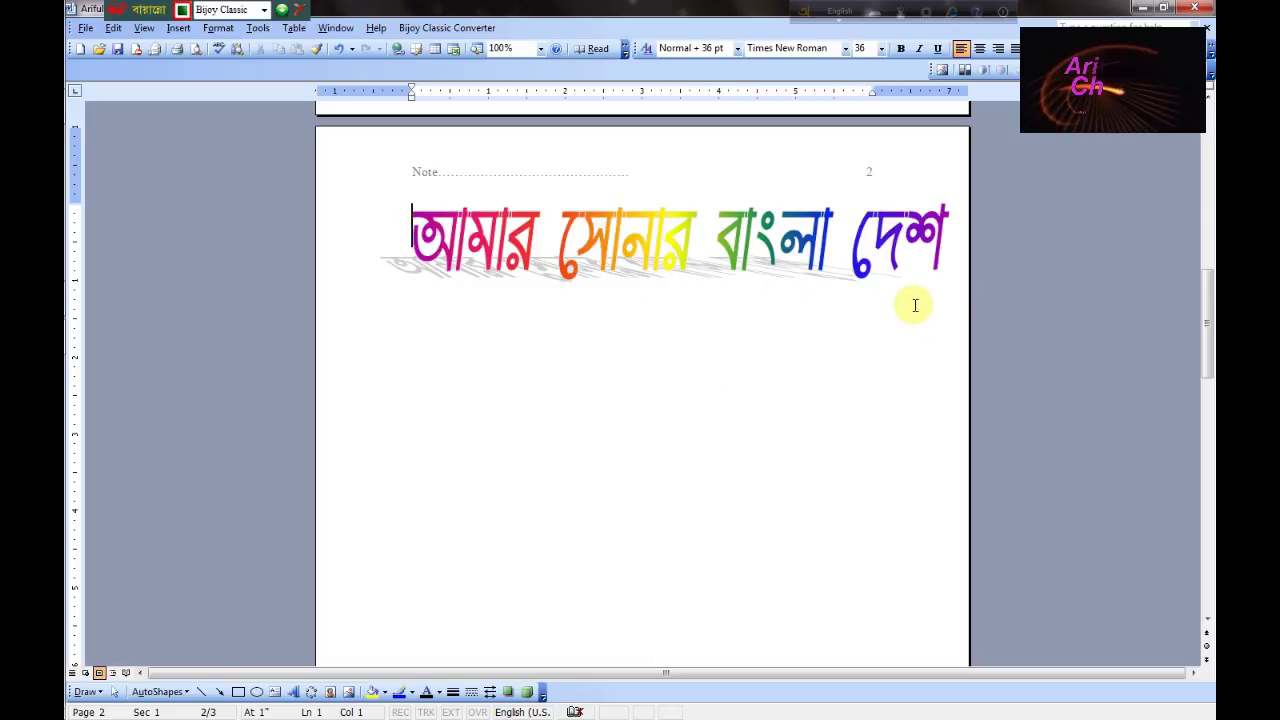
key(ctrl+a)
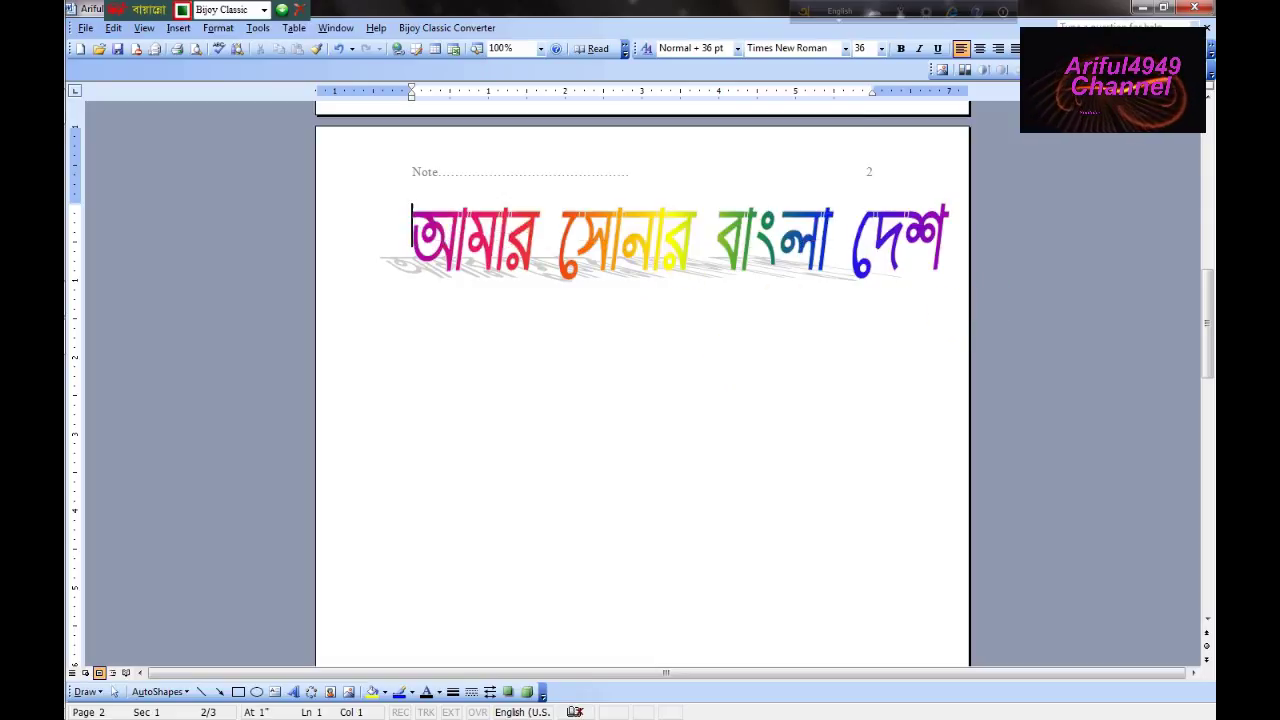
key(Left)
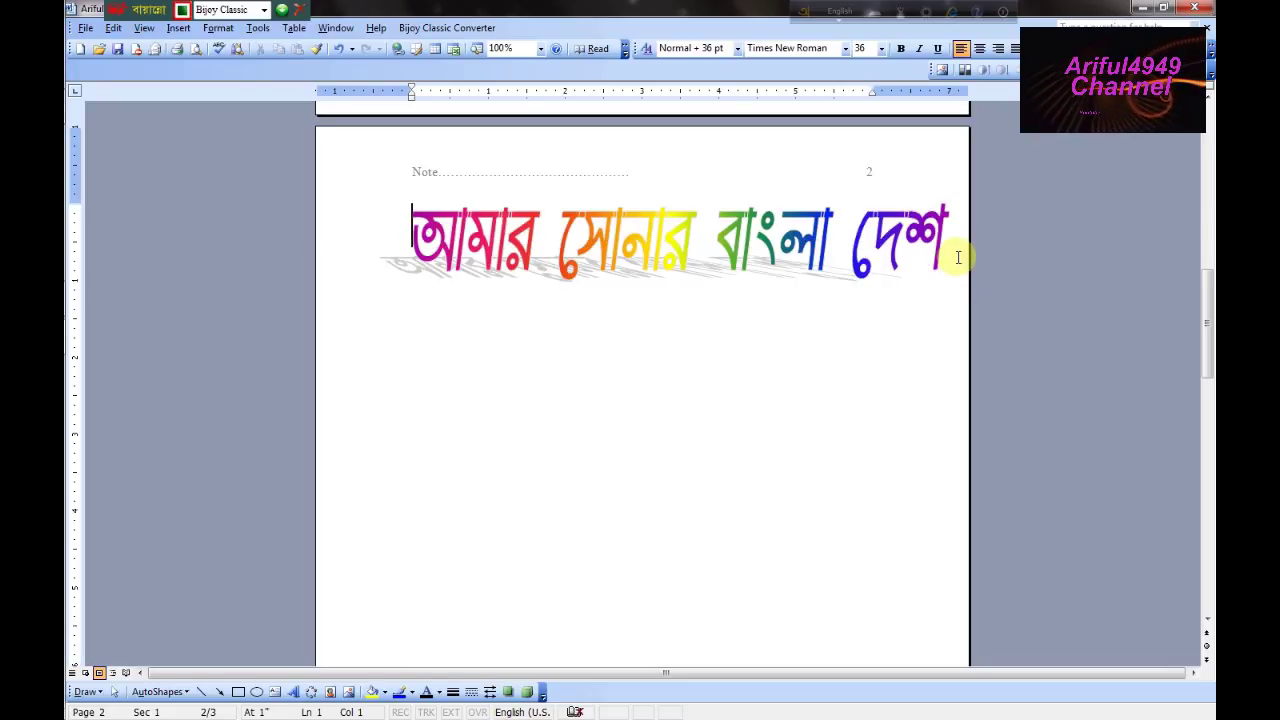
key(ctrl+shift+Right)
key(ctrl+shift+Right)
key(ctrl+shift+Right)
key(Left)
key(ctrl+Page_Down)
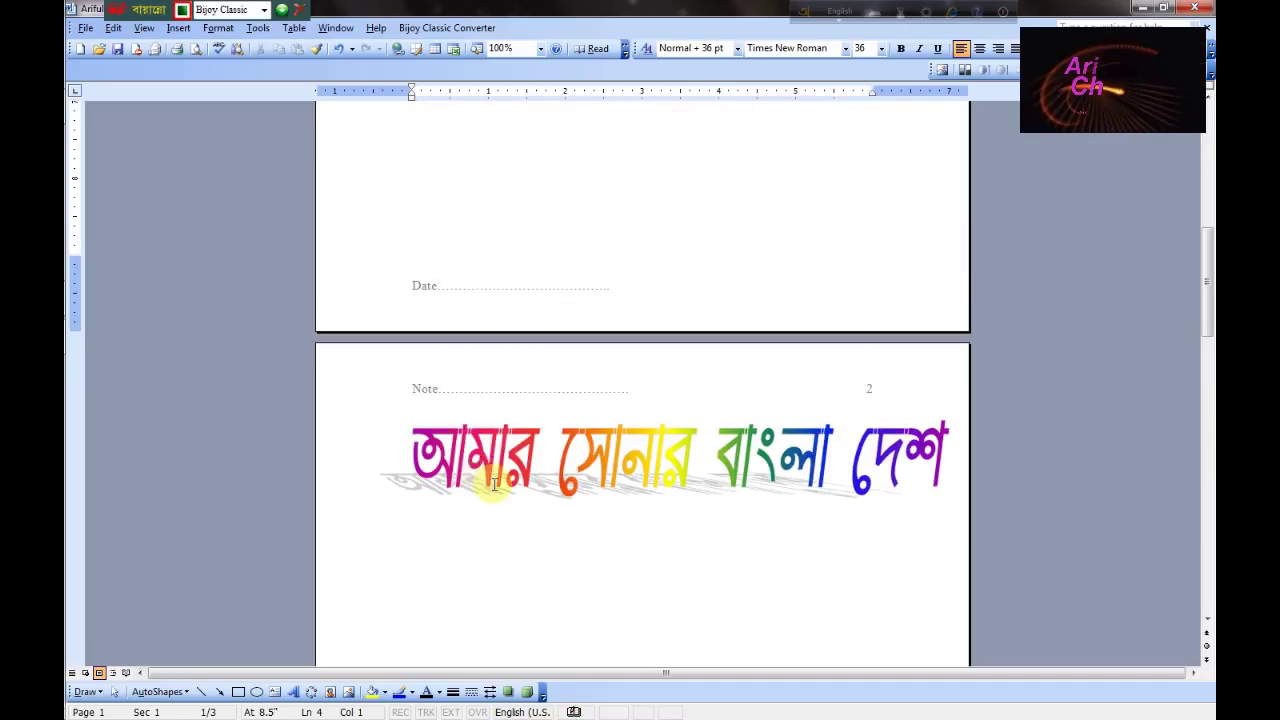
key(ctrl+Page_Down)
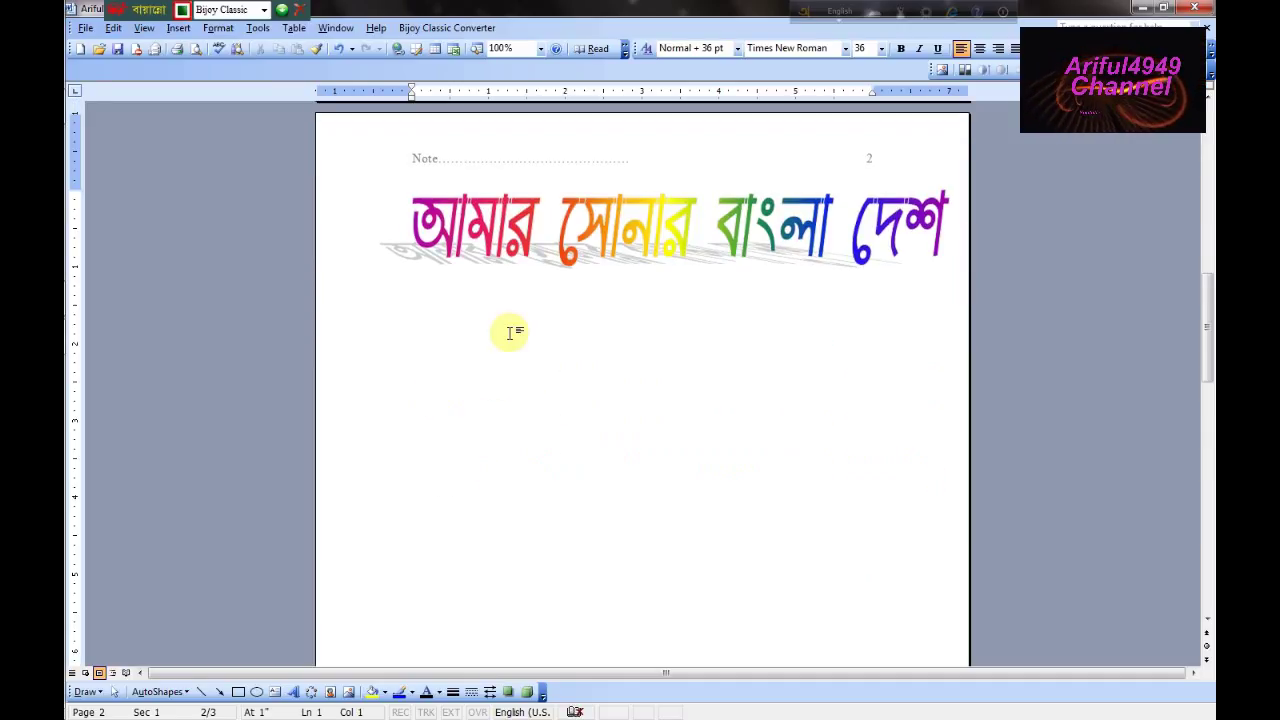
key(ctrl+Page_Down)
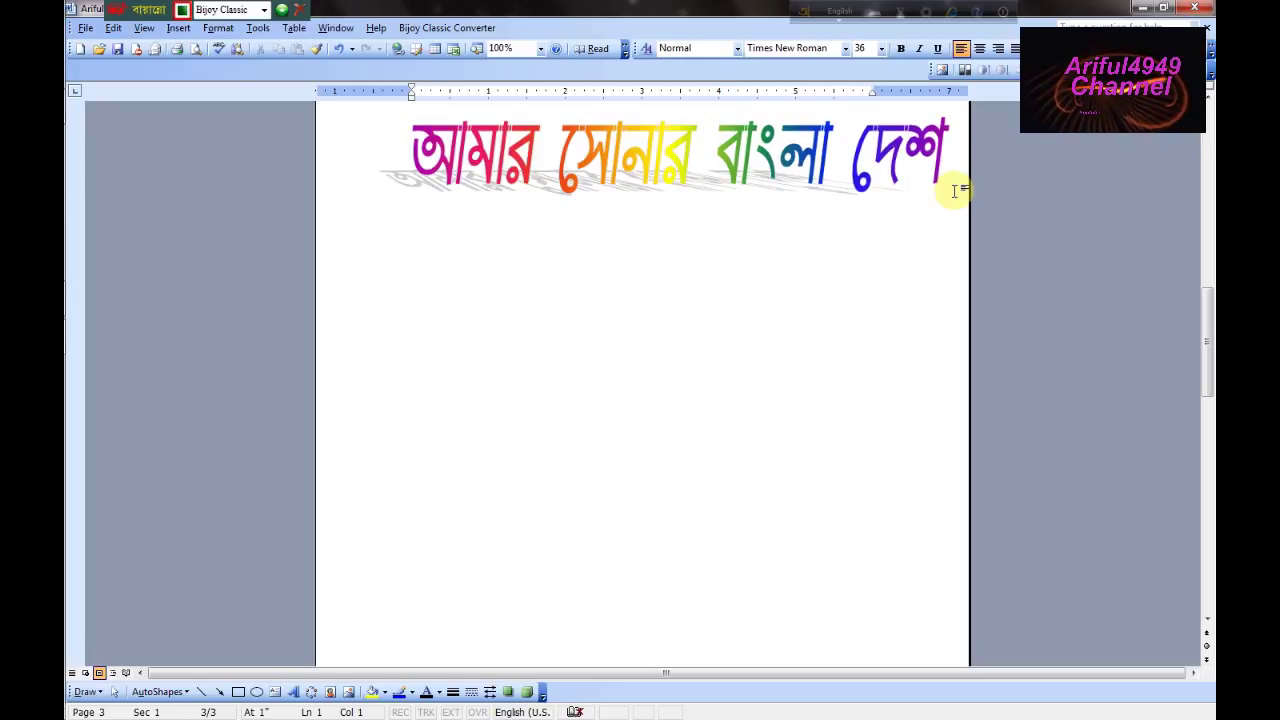
Delete the page break before the rainbow WordArt heading so it moves up a page
click(607, 268)
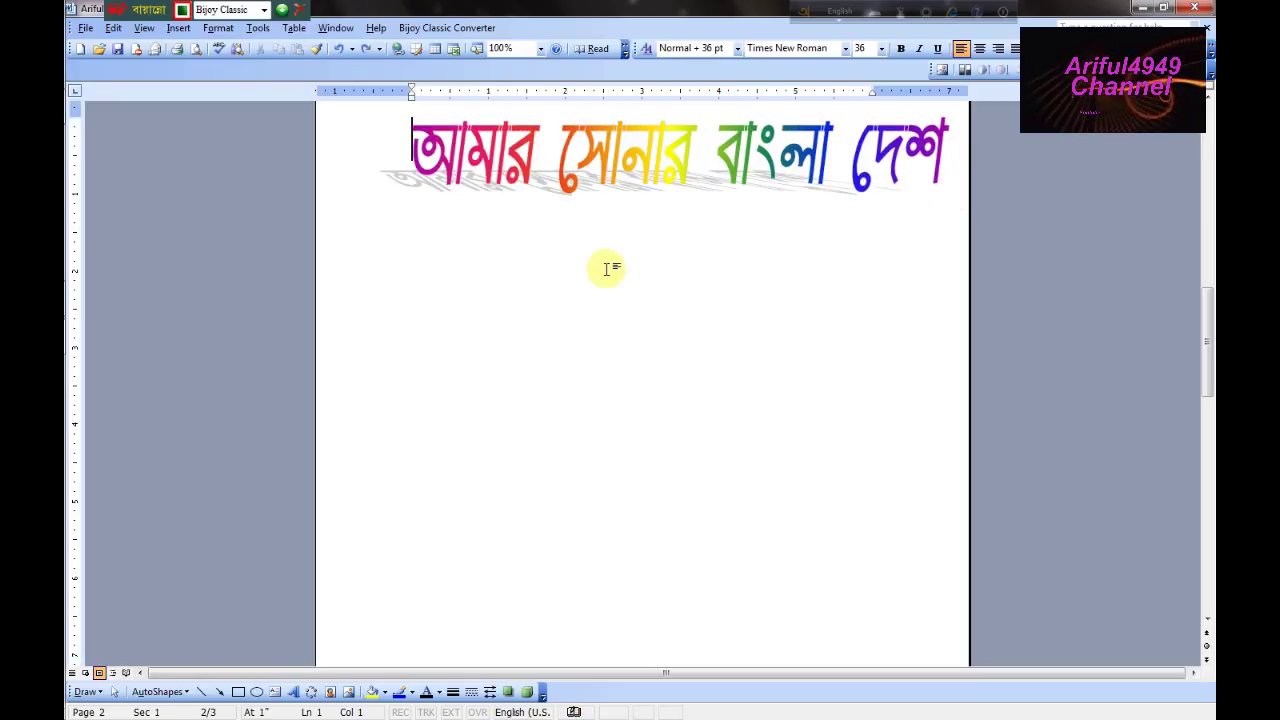
text(KneK)
key(BackSpace)
key(BackSpace)
key(BackSpace)
key(BackSpace)
key(BackSpace)
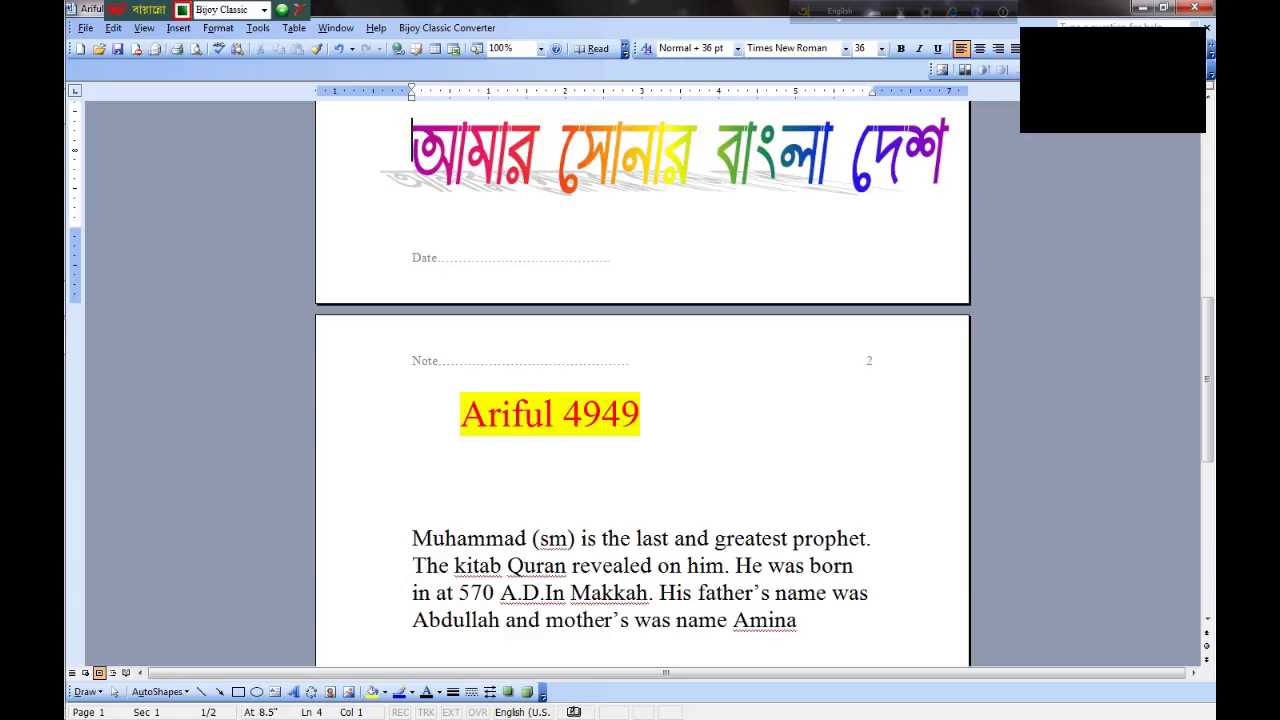
Scroll past the flag drawing to locate the yellow-highlighted 'Ariful 4949' heading
click(607, 270)
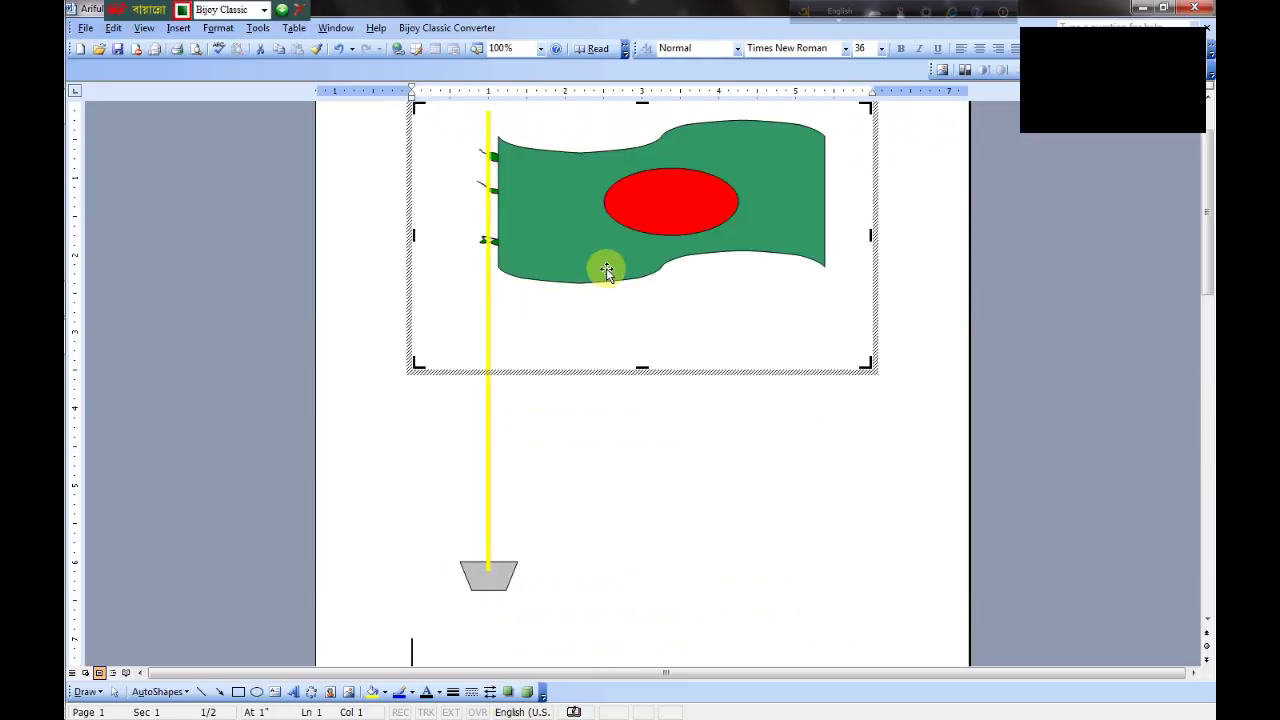
scroll(594, 563, down, 1)
scroll(617, 380, down, 7)
scroll(571, 434, down, 4)
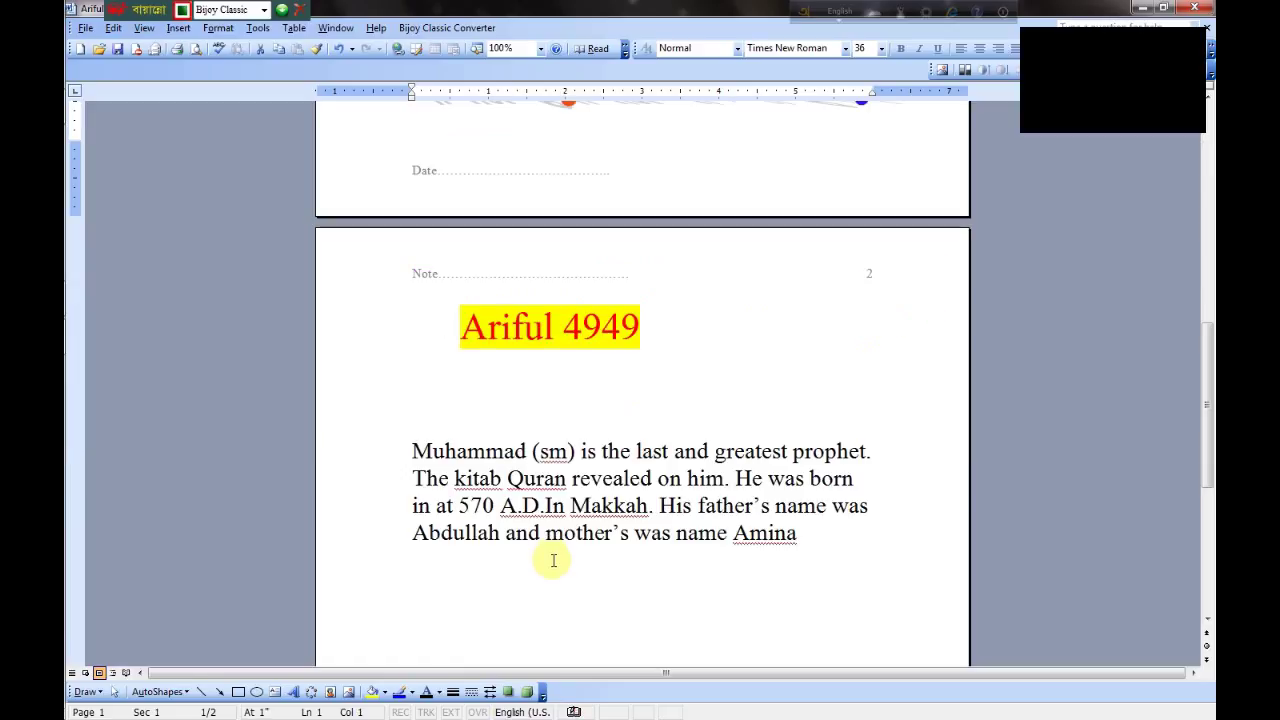
scroll(620, 370, down, 3)
scroll(636, 400, down, 4)
scroll(642, 400, up, 2)
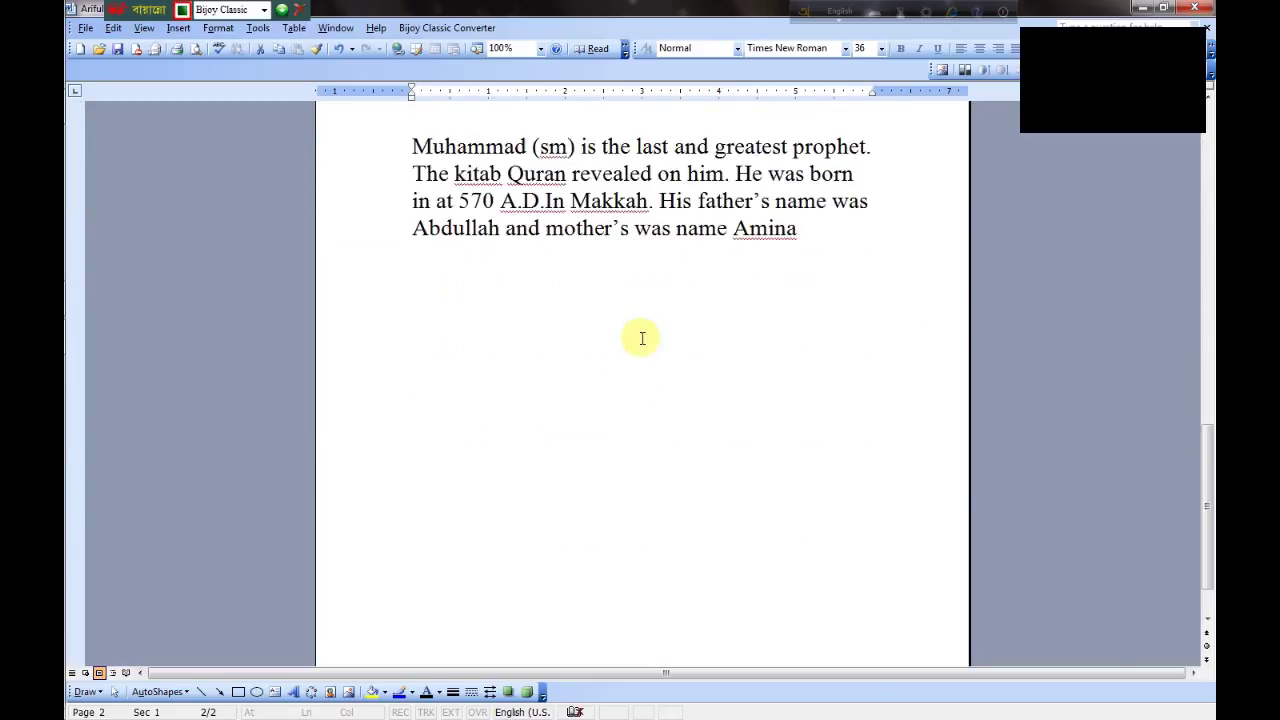
scroll(640, 300, up, 5)
scroll(600, 210, up, 6)
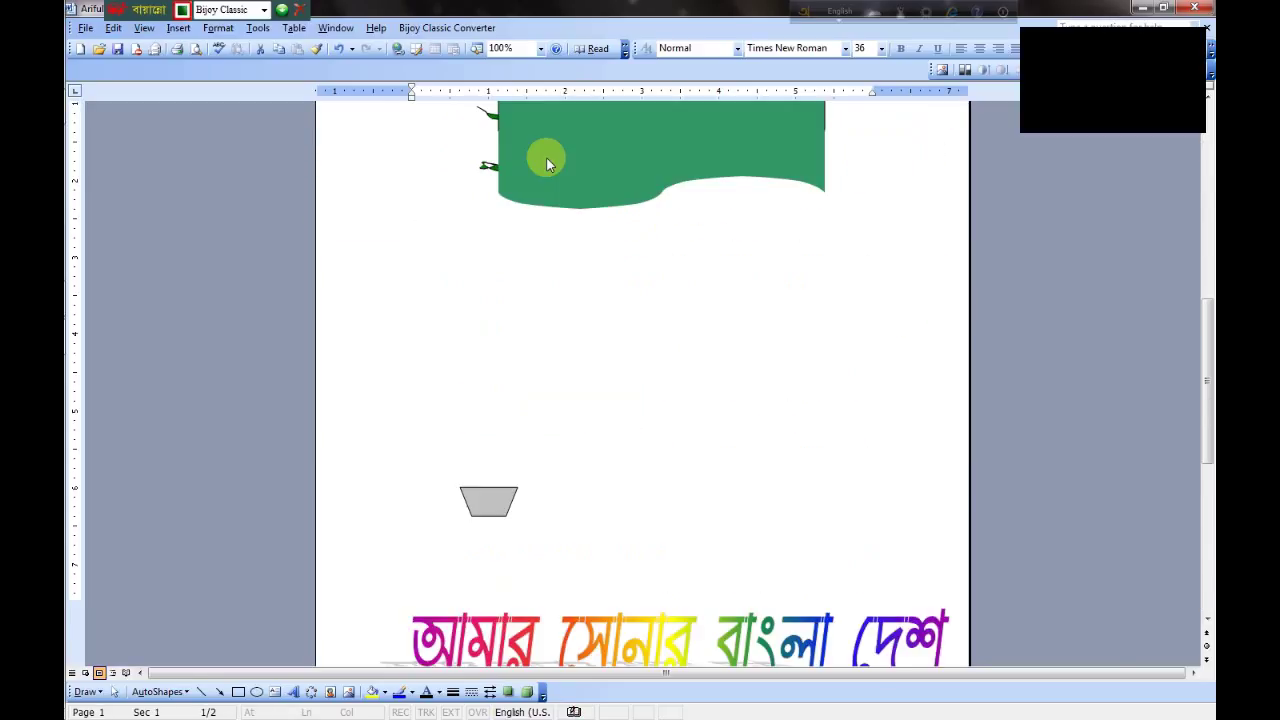
click(546, 163)
scroll(548, 168, up, 3)
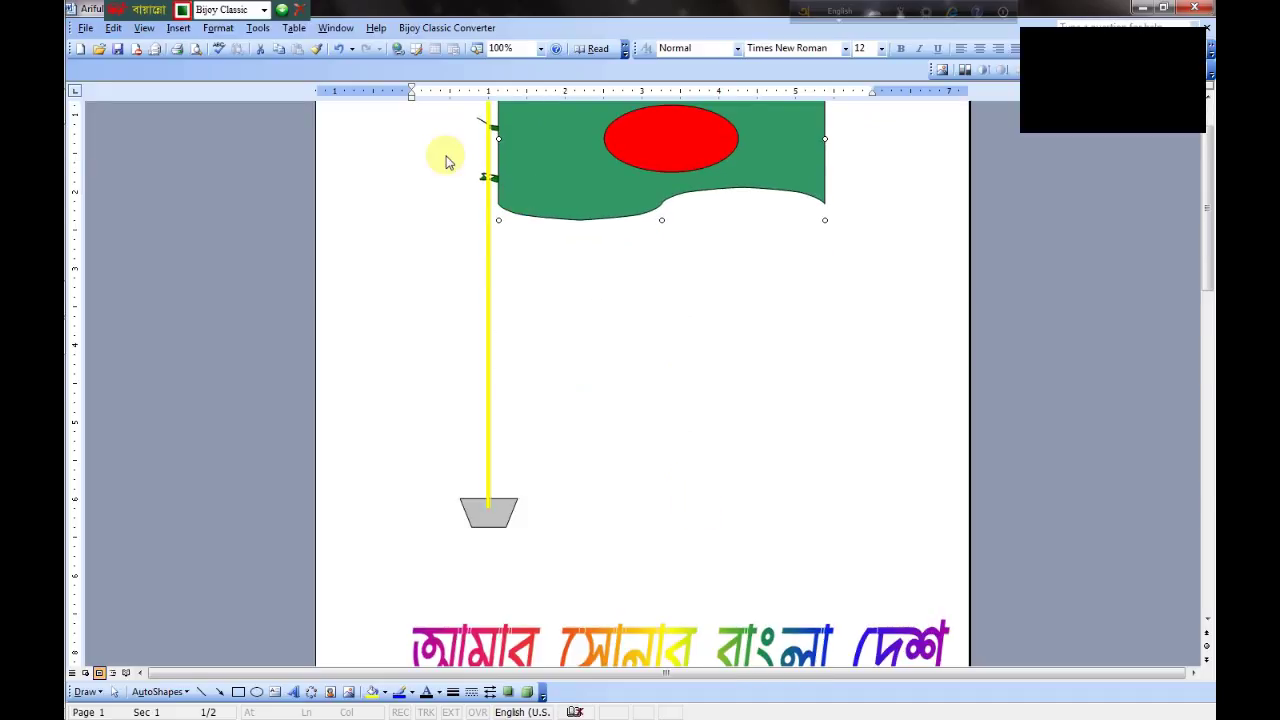
scroll(443, 157, down, 10)
Insert a page break just below the 'Ariful 4949' heading
click(177, 28)
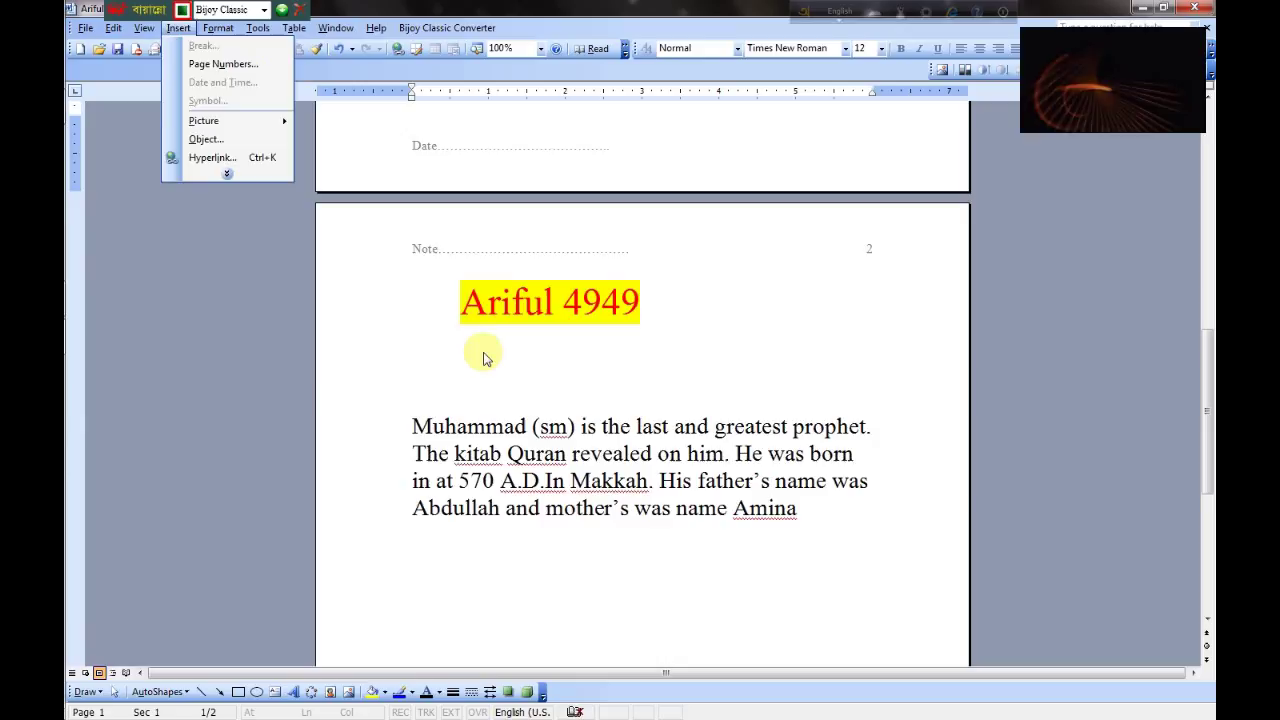
click(486, 355)
click(180, 28)
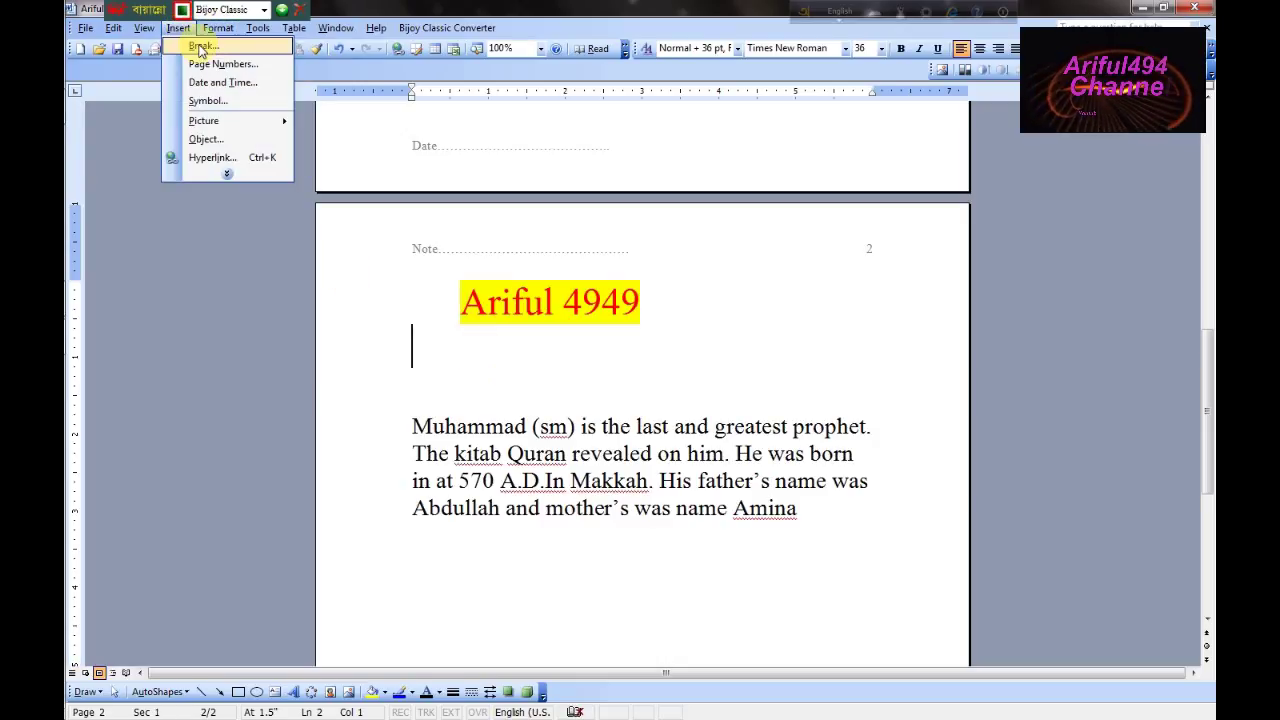
click(203, 45)
click(645, 356)
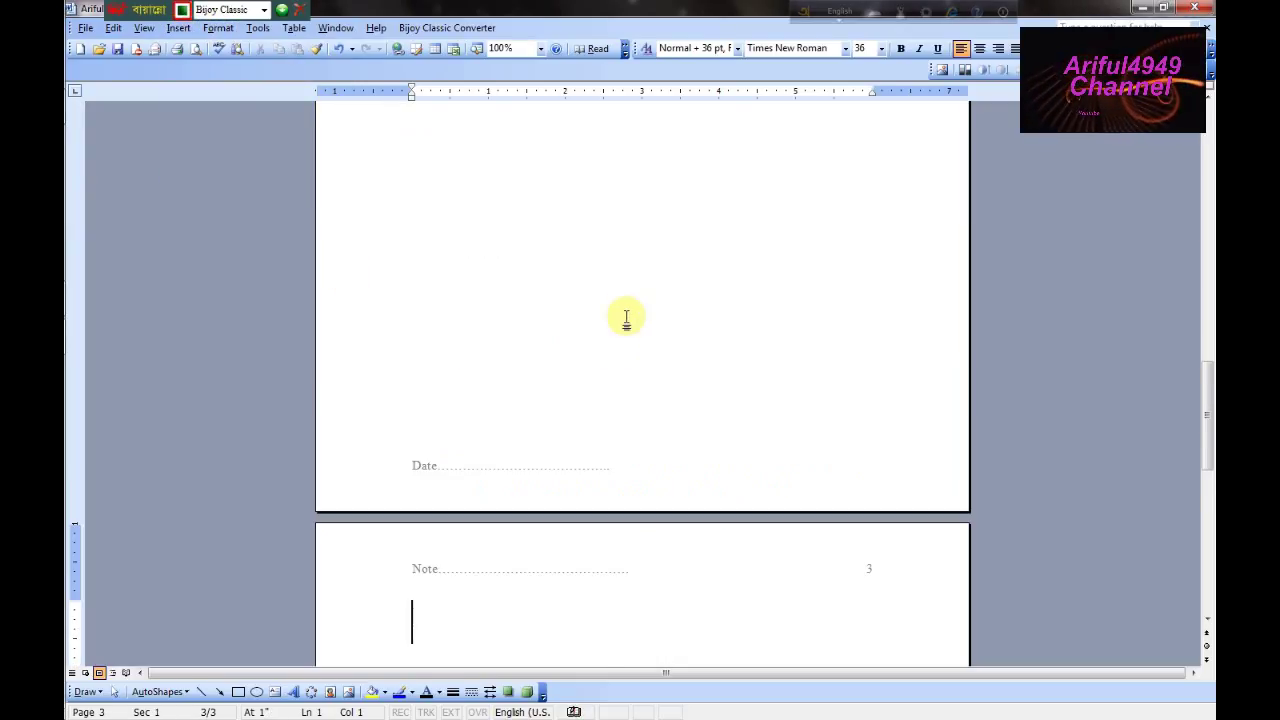
Scroll through the new three-page layout and put the insertion point back below the heading
scroll(620, 300, up, 10)
scroll(640, 300, down, 5)
scroll(643, 300, down, 3)
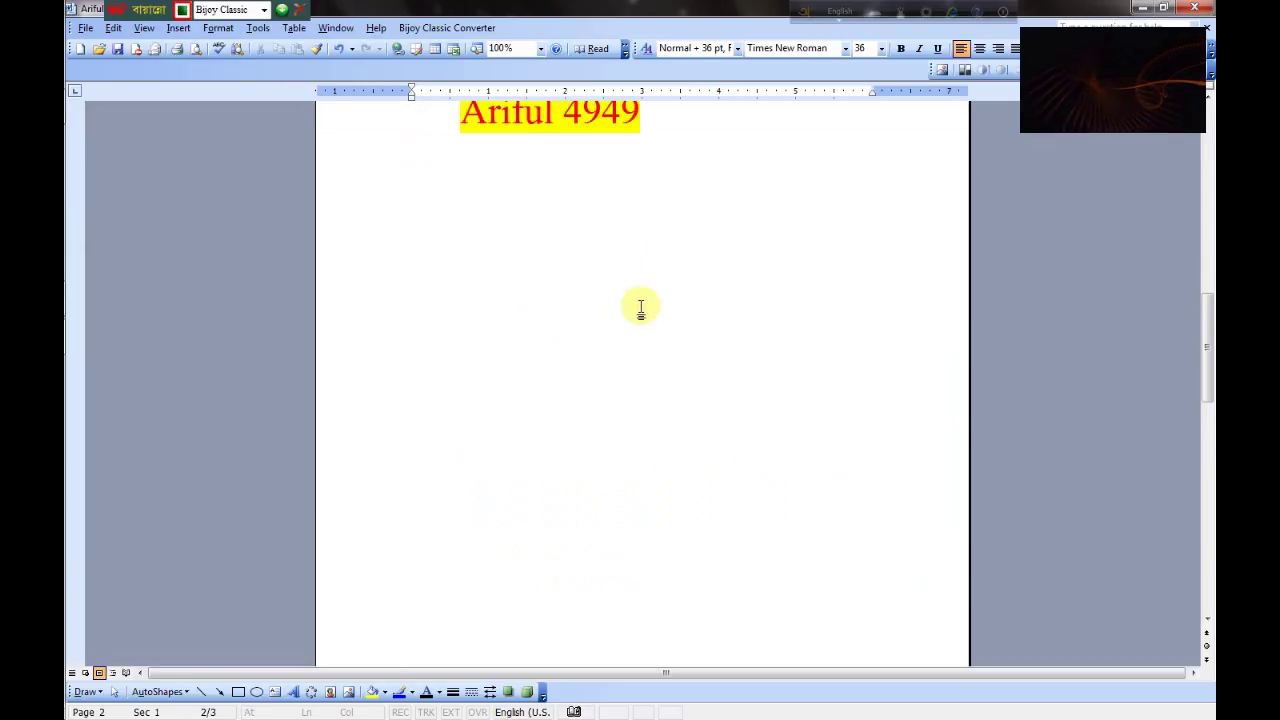
scroll(650, 310, down, 12)
scroll(665, 317, down, 2)
scroll(600, 295, up, 7)
scroll(533, 275, down, 10)
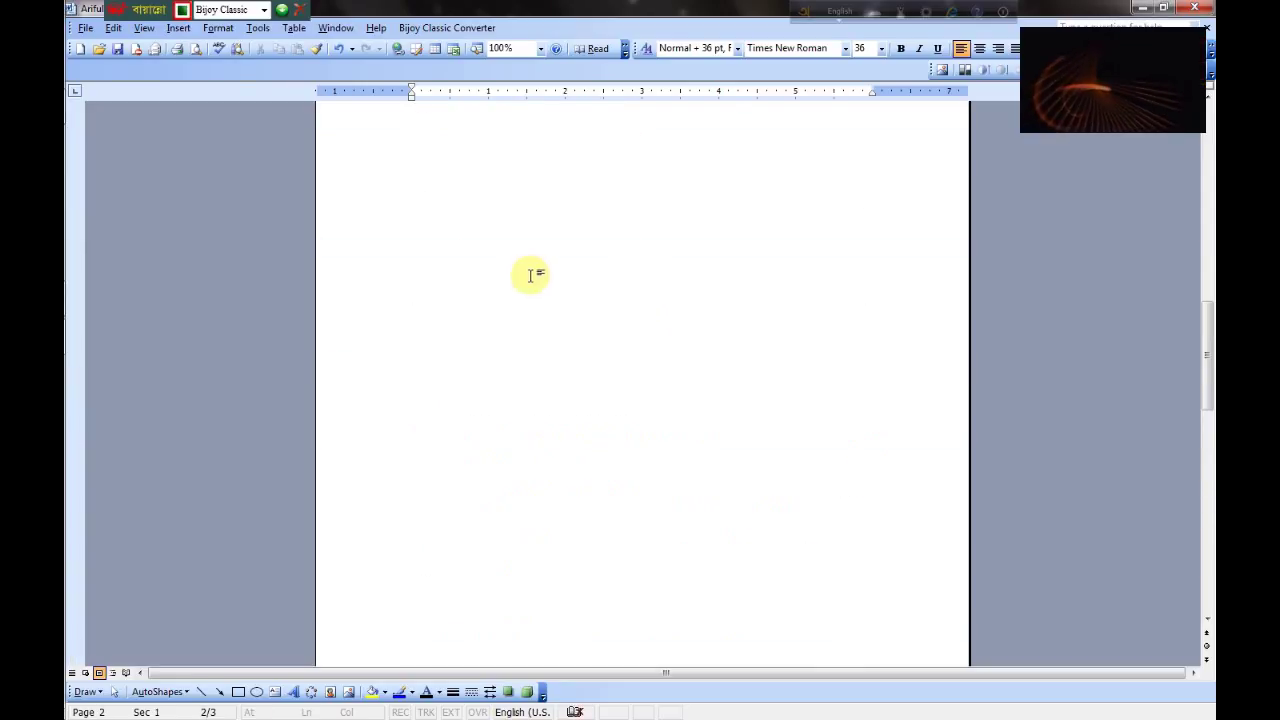
click(426, 211)
text(Ariful 4949)
scroll(445, 230, down, 2)
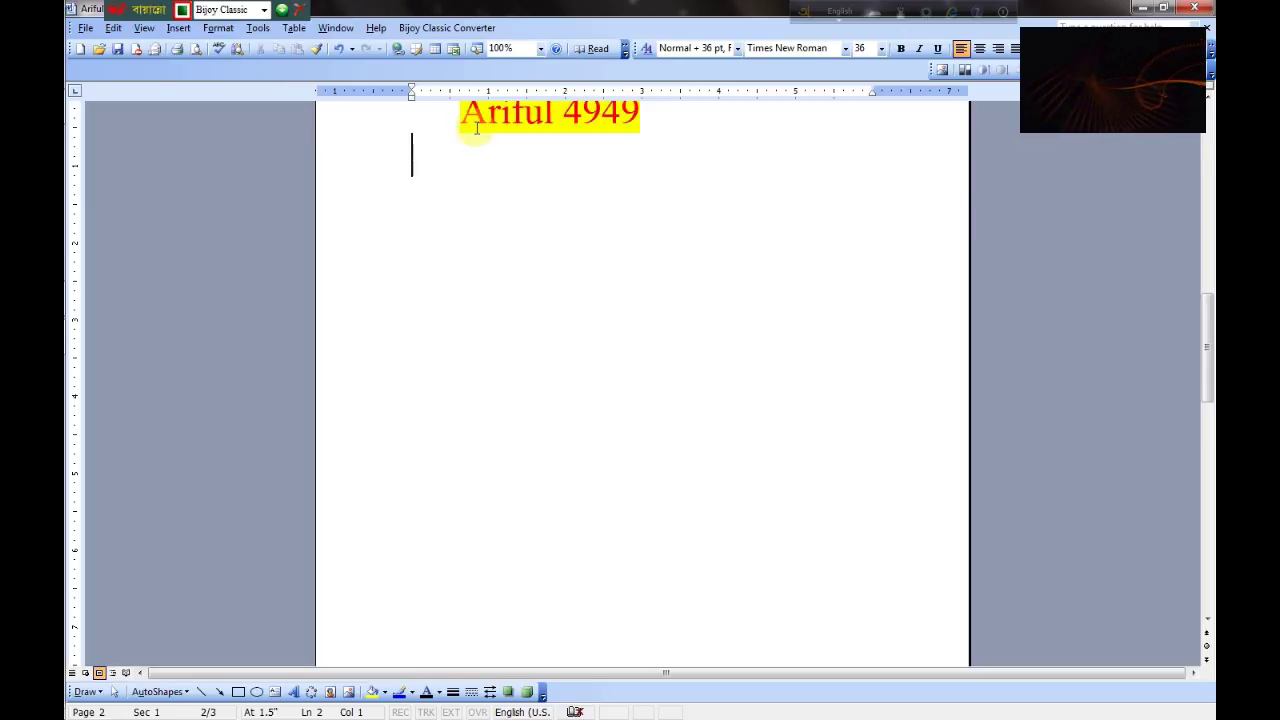
Insert an Organization Chart diagram from the Diagram Gallery under the 'Ariful 4949' title
click(177, 30)
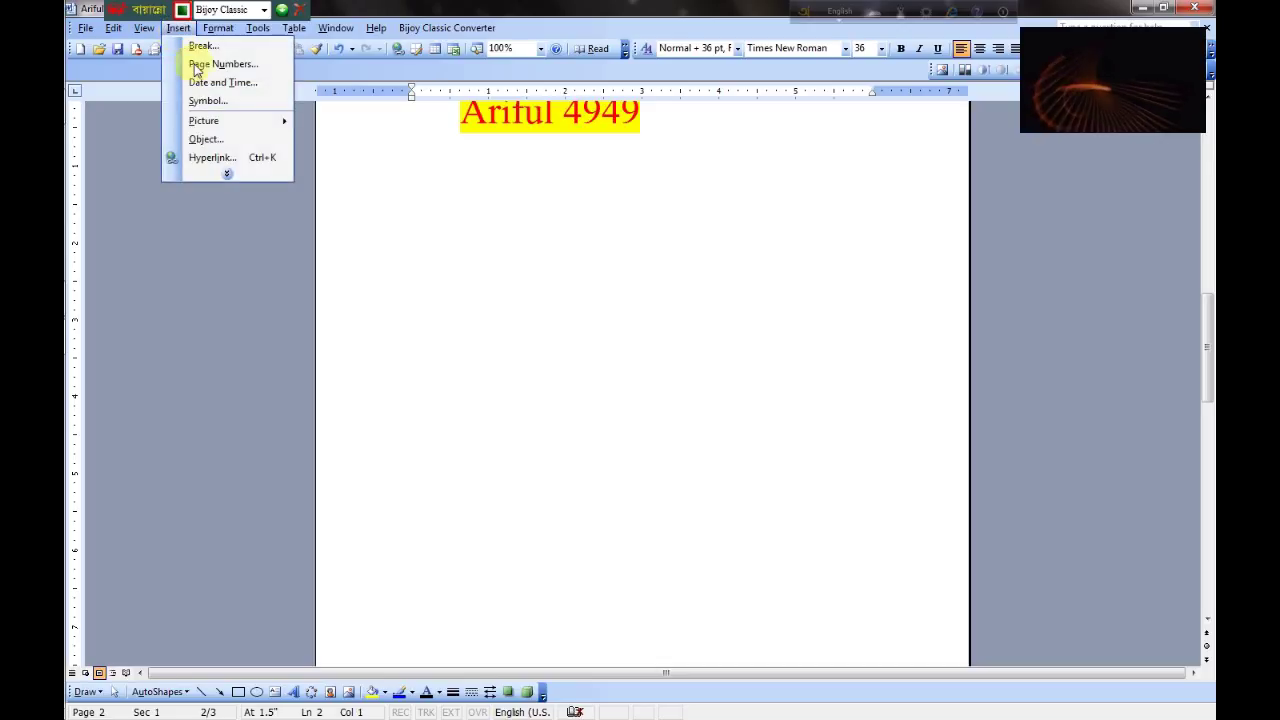
click(224, 175)
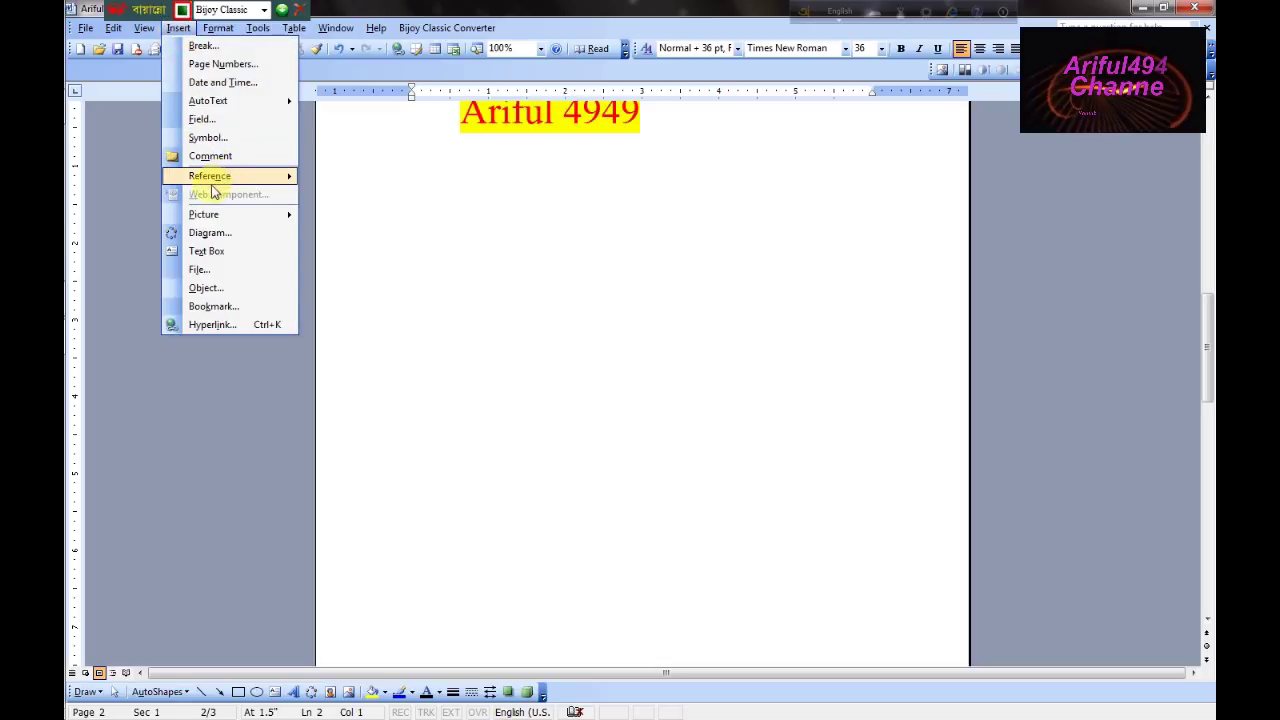
click(210, 237)
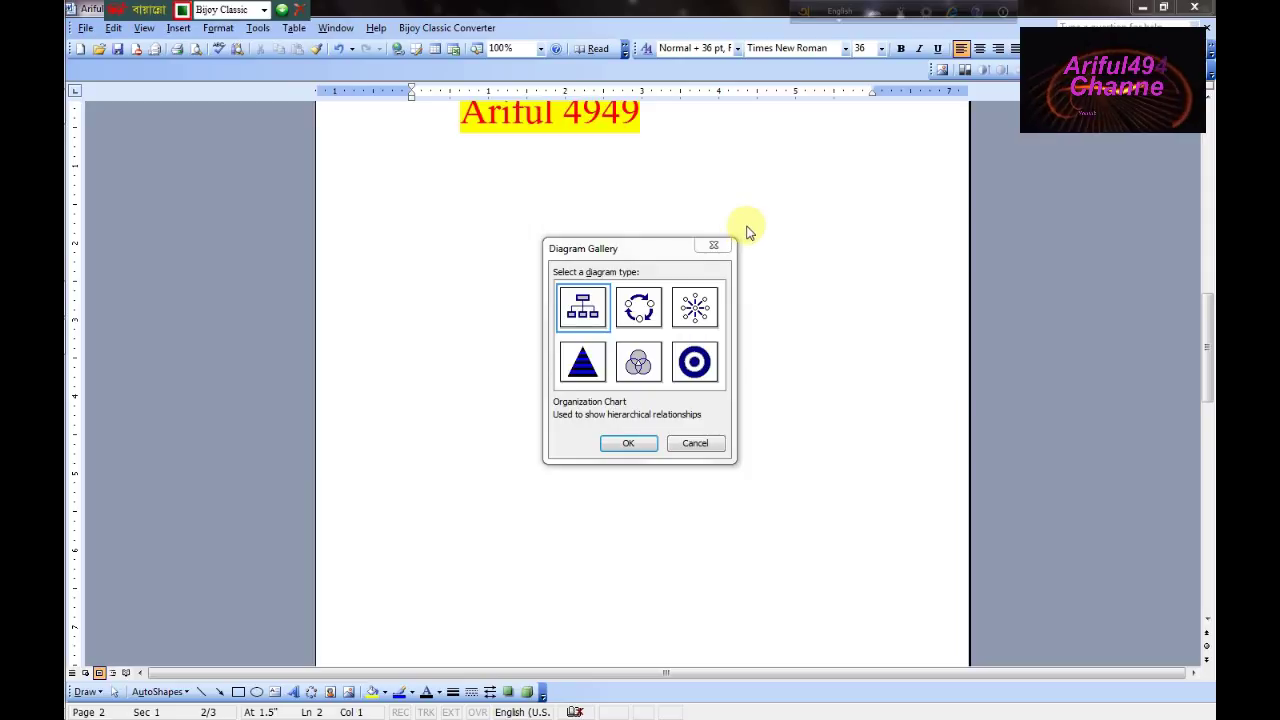
drag(614, 250, 701, 227)
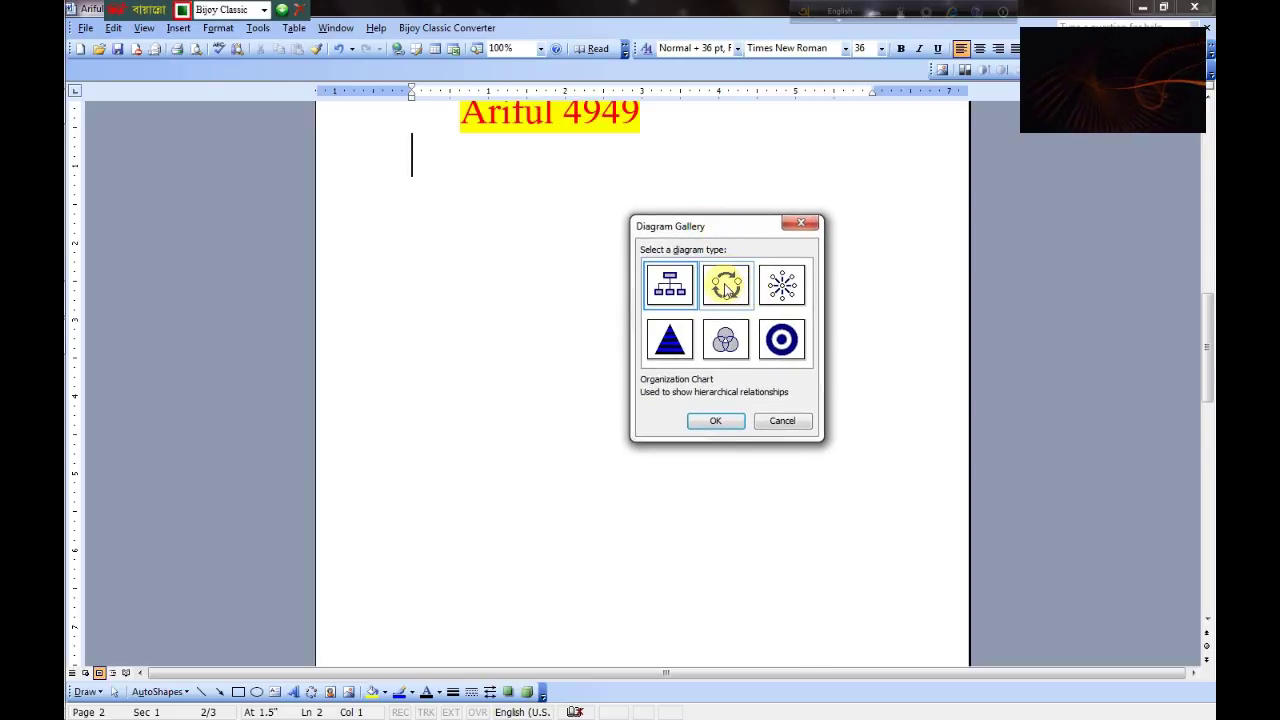
click(726, 288)
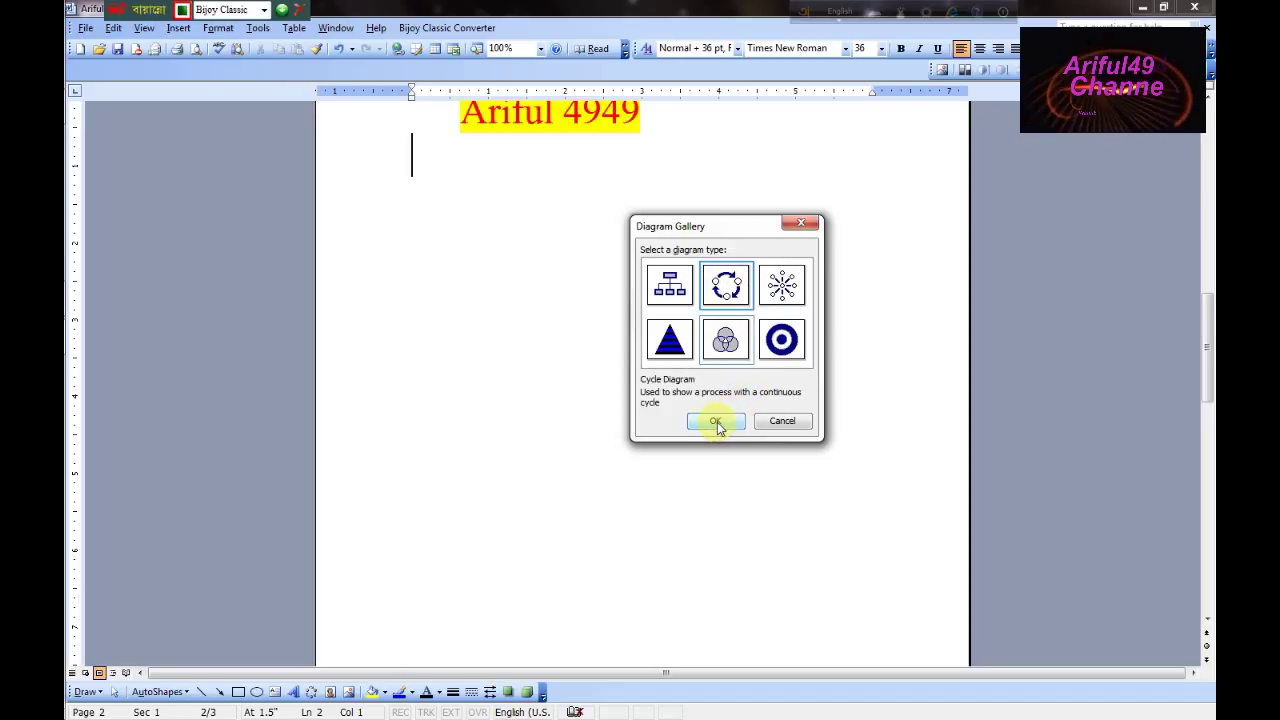
click(681, 285)
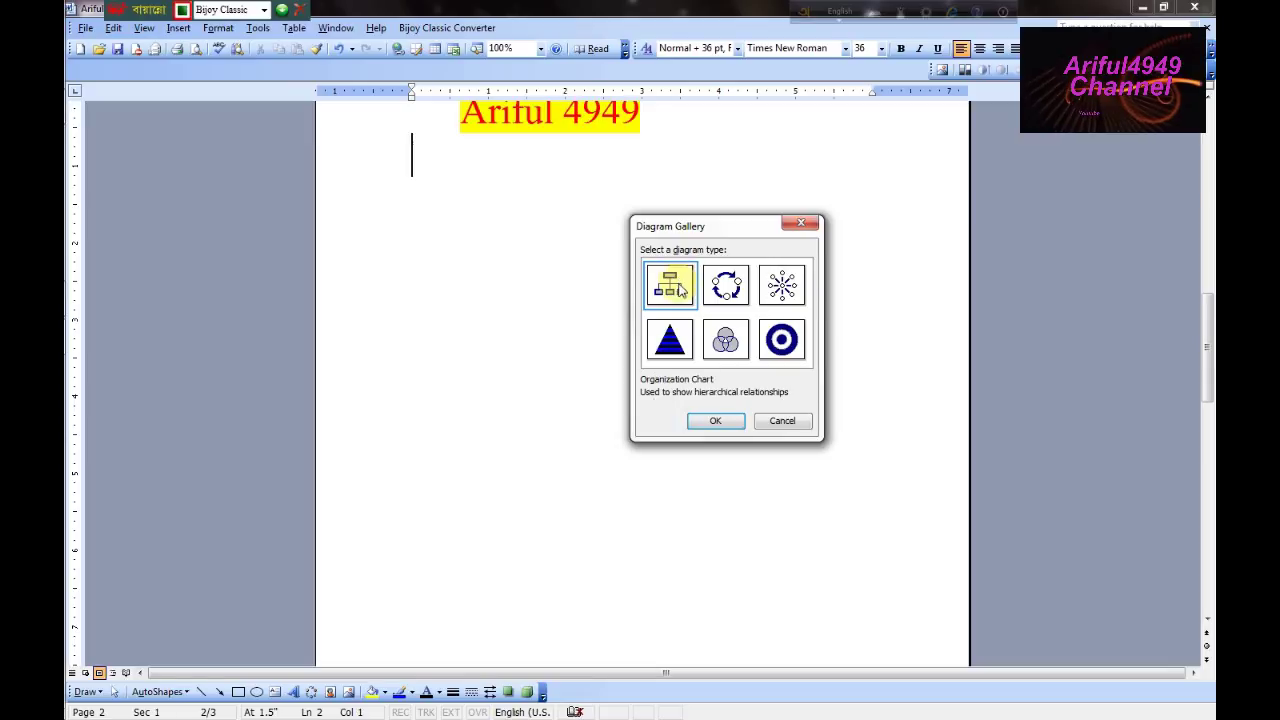
click(720, 421)
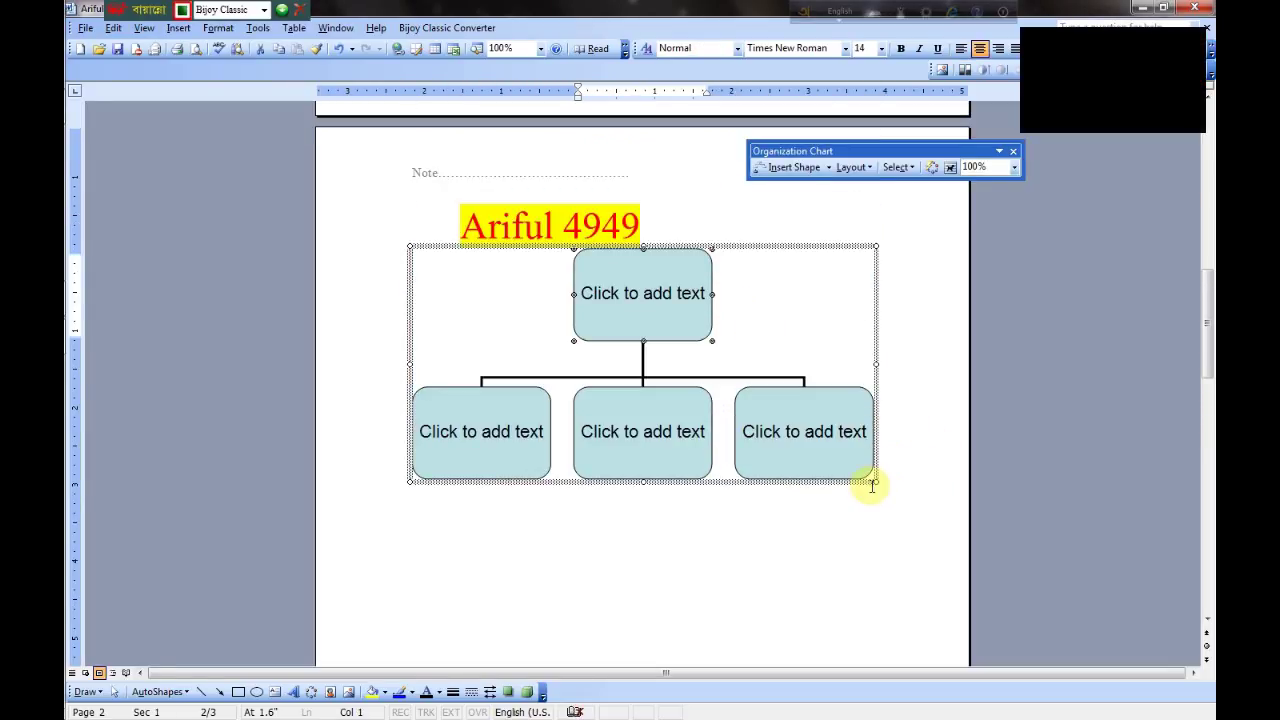
Enlarge the organization chart and type বাংলাদেশ in SutonnyMJ in its top box
drag(875, 481, 943, 514)
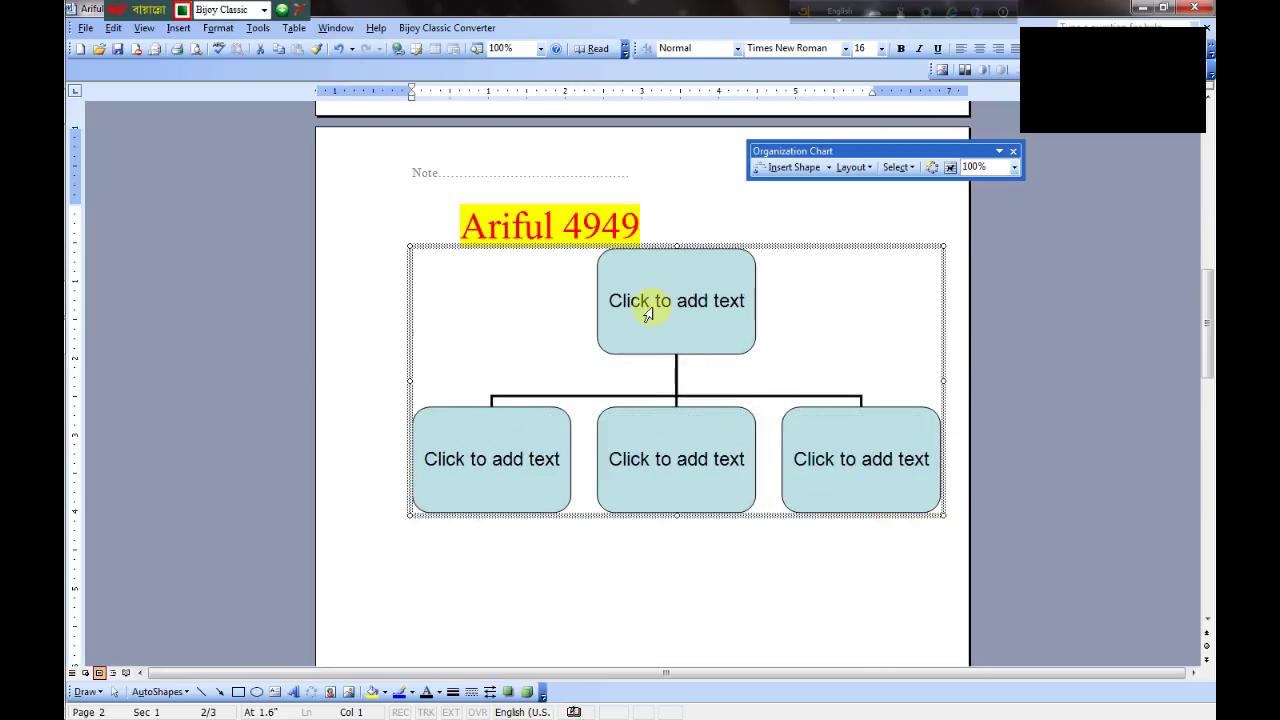
click(682, 305)
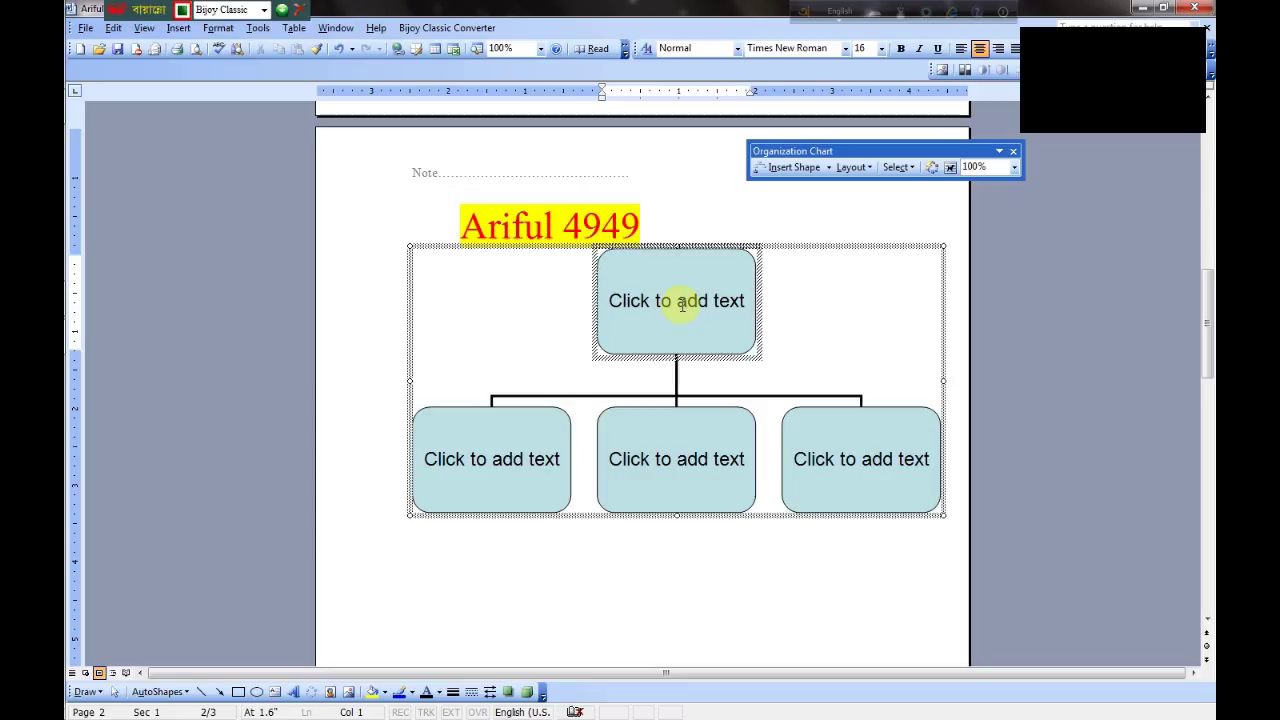
text(ev)
key(BackSpace)
key(BackSpace)
text(E)
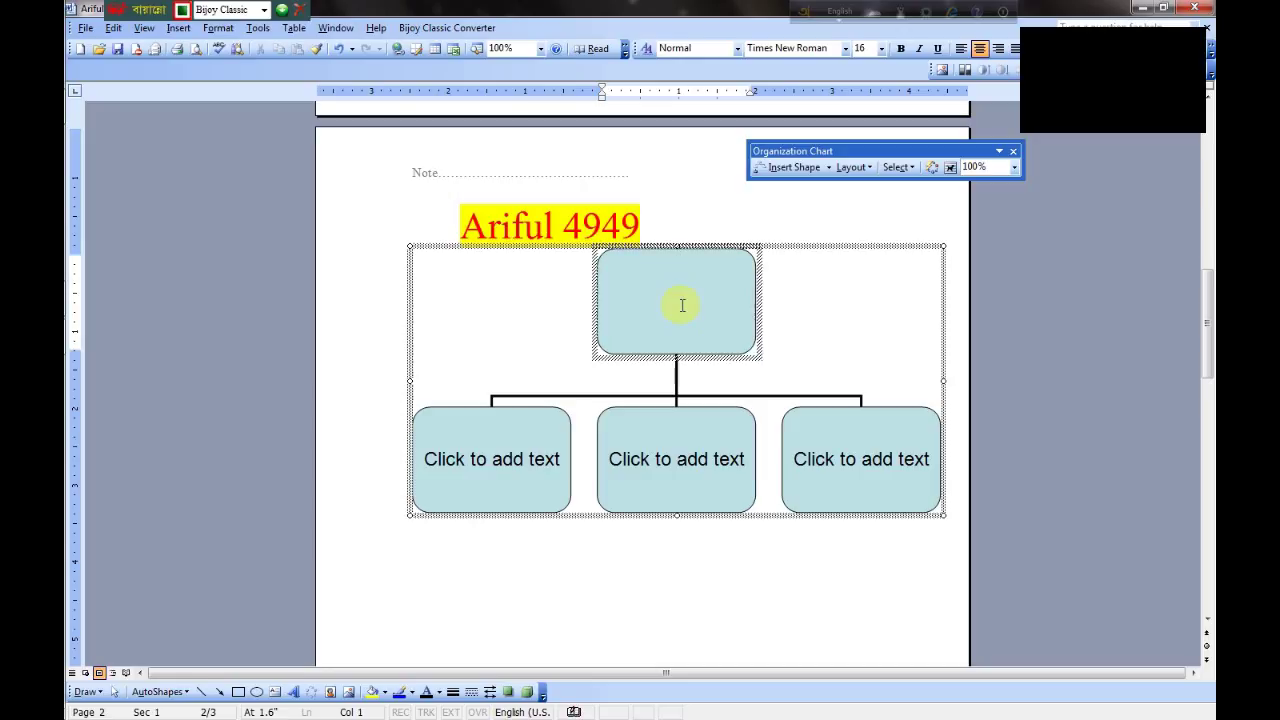
click(856, 49)
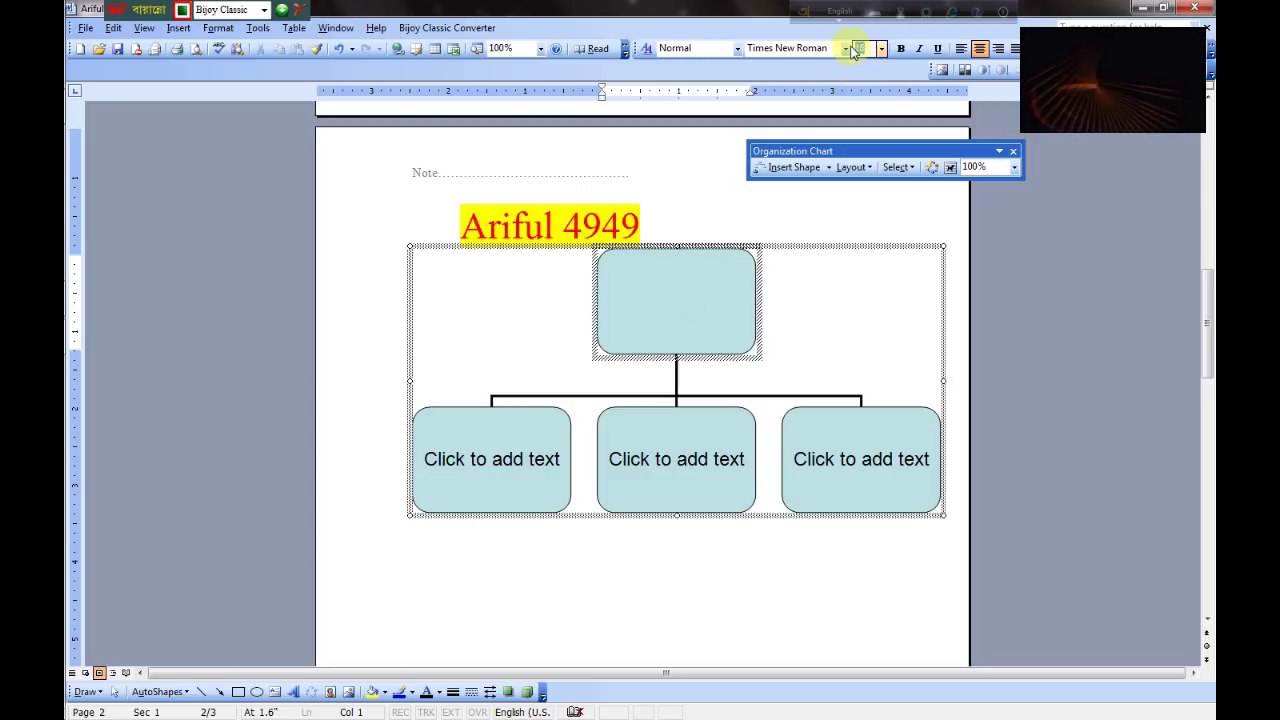
click(845, 48)
click(790, 62)
text(বা)
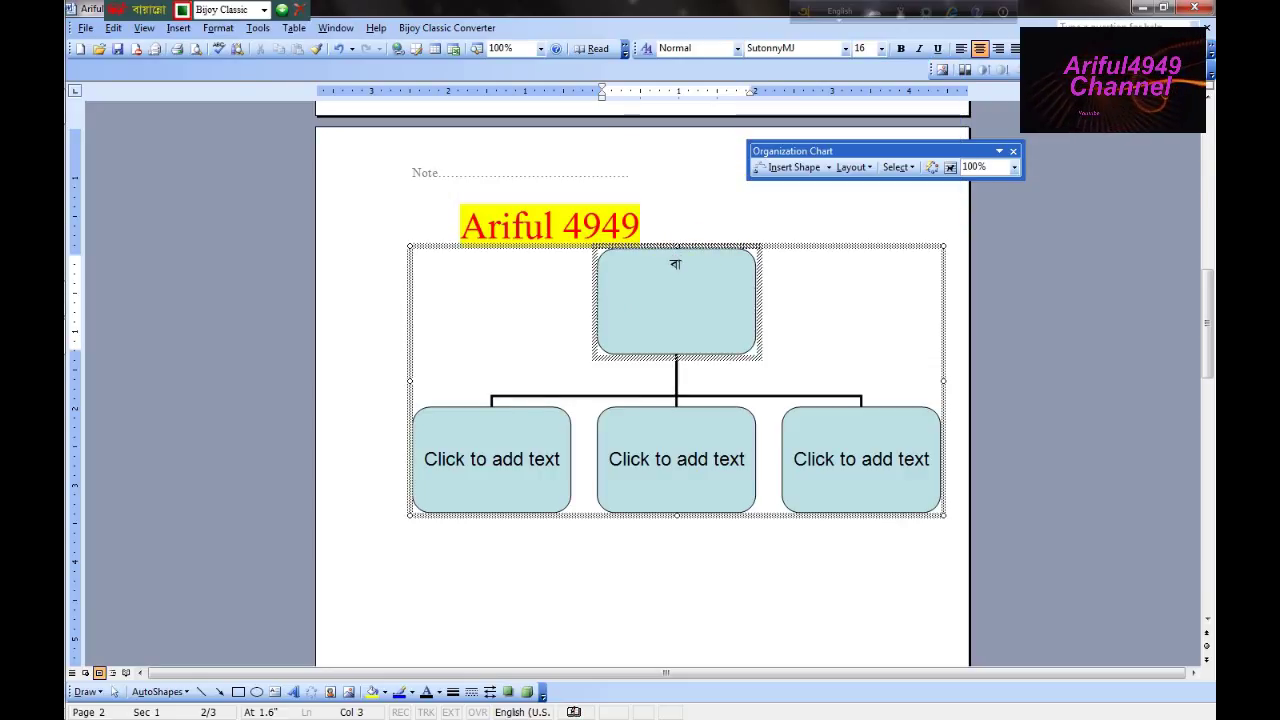
text(ং)
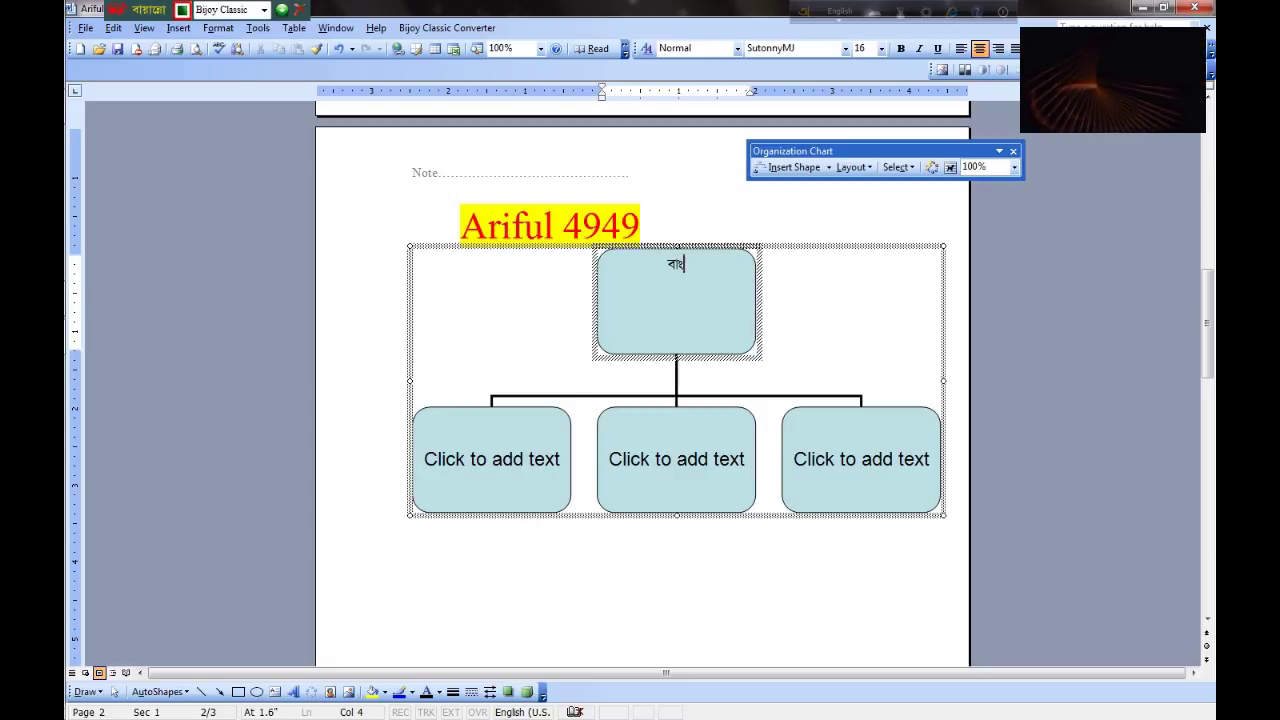
text(লােশ)
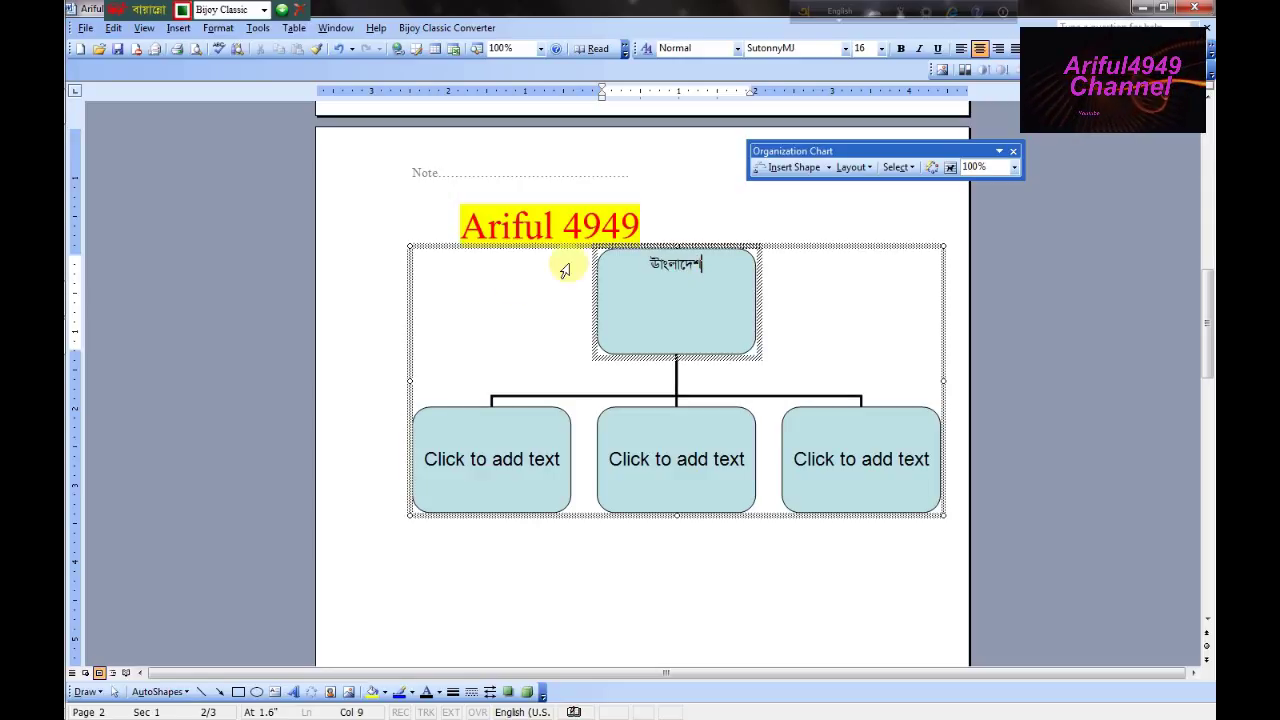
Undo AutoCorrect's automatic capitalization of the word's first letter
click(658, 266)
right_click(658, 265)
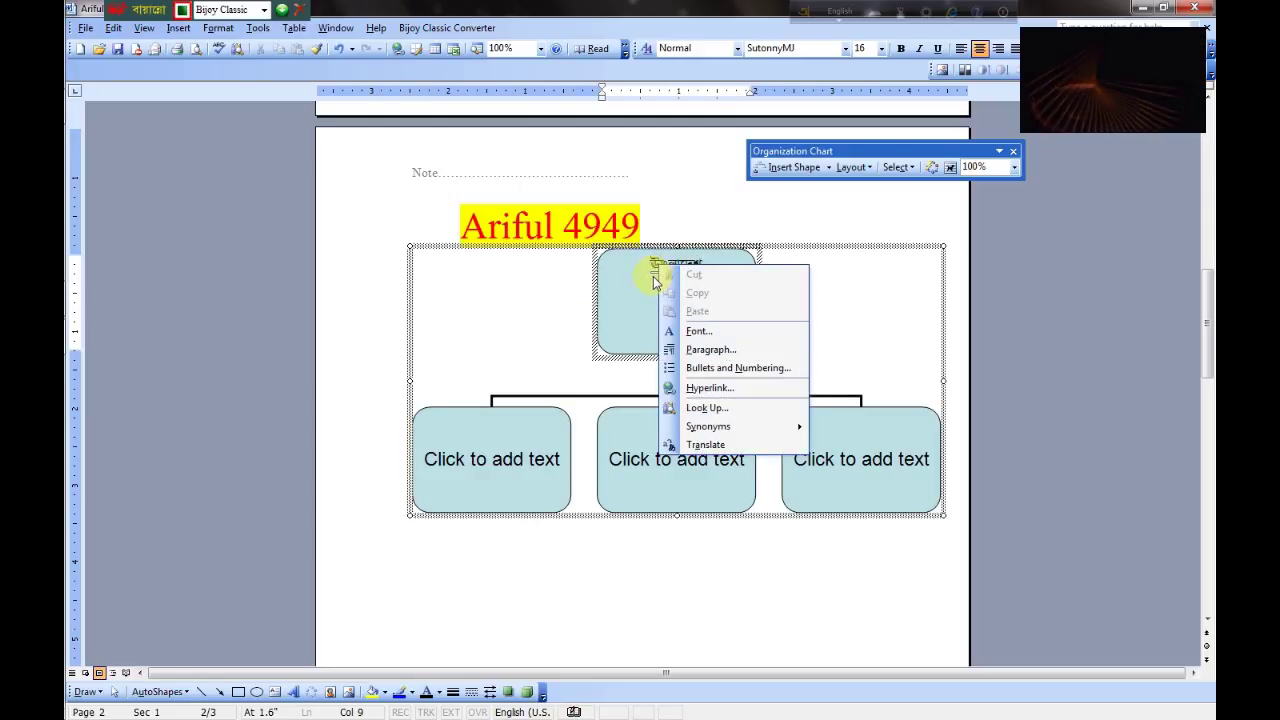
right_click(653, 282)
click(662, 276)
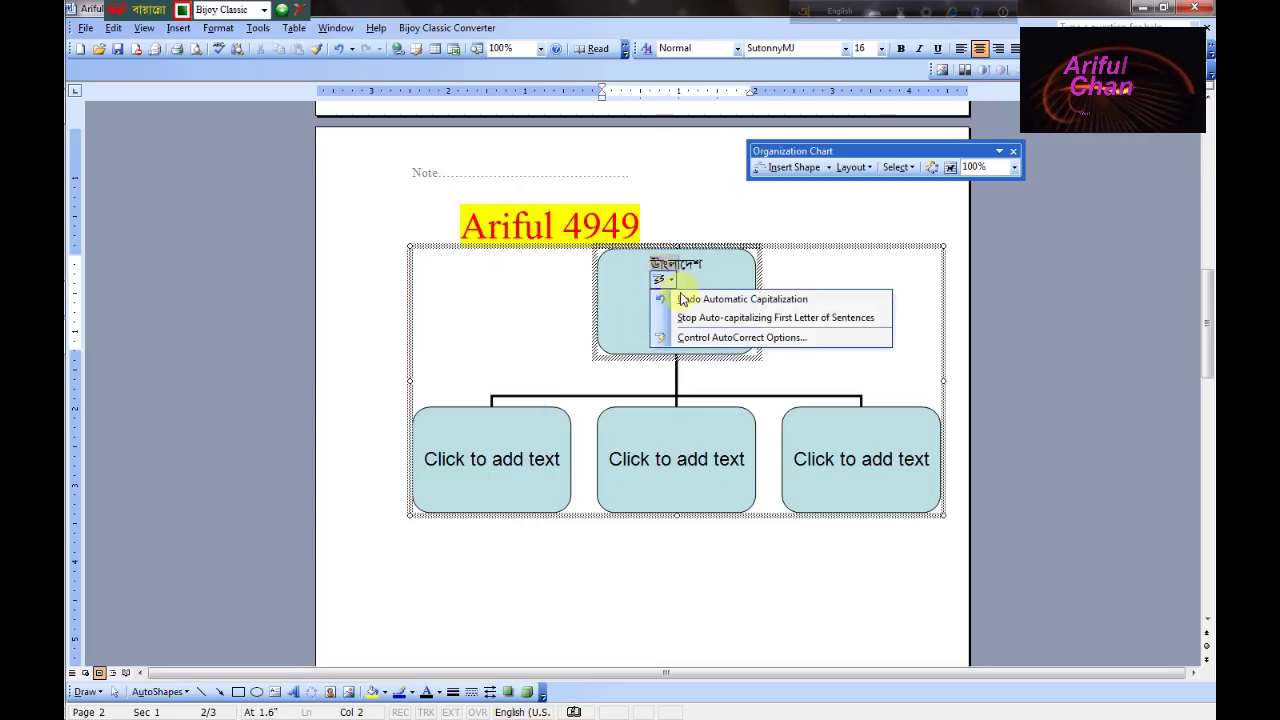
click(673, 294)
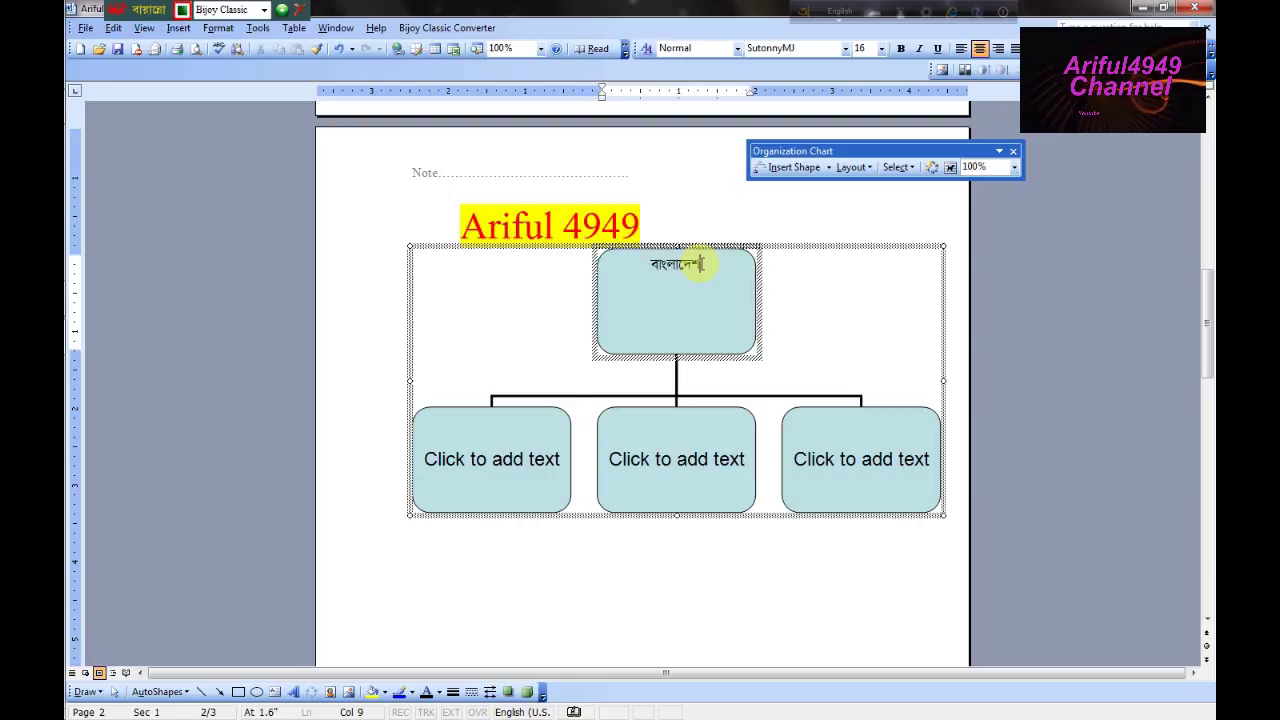
Set the Bengali word in the top box to size 22
drag(703, 263, 664, 263)
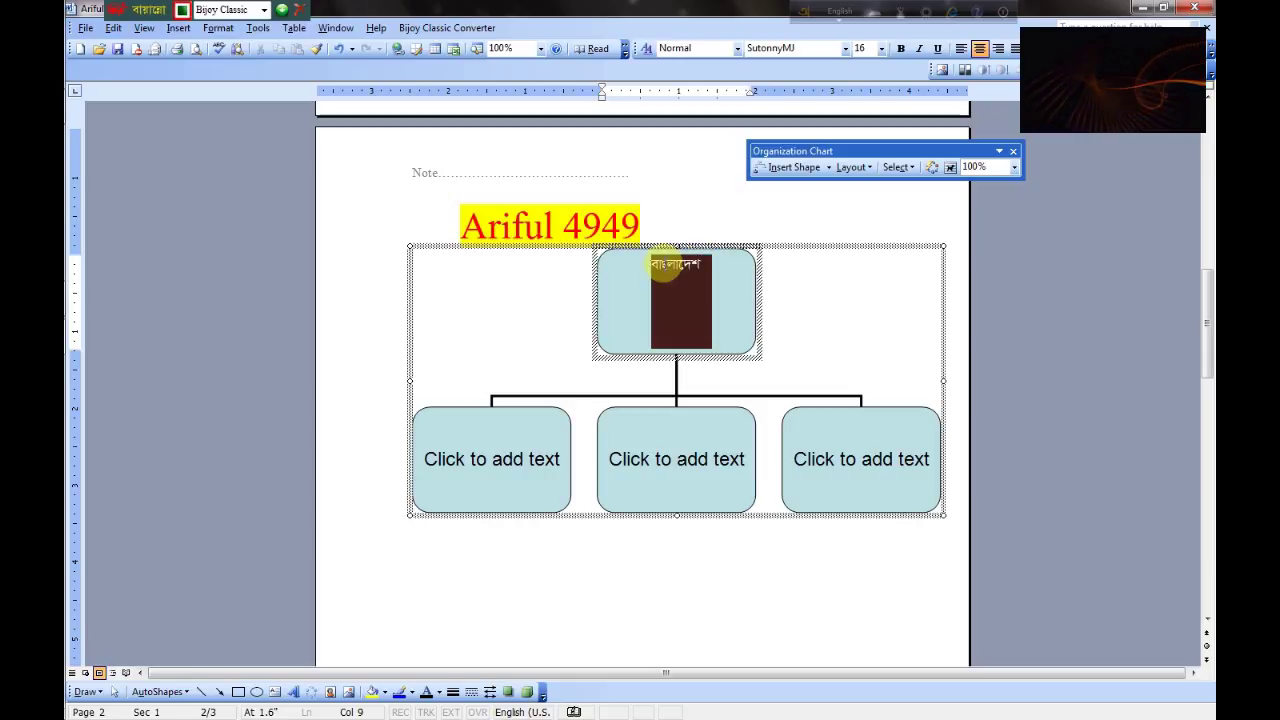
click(880, 48)
click(858, 173)
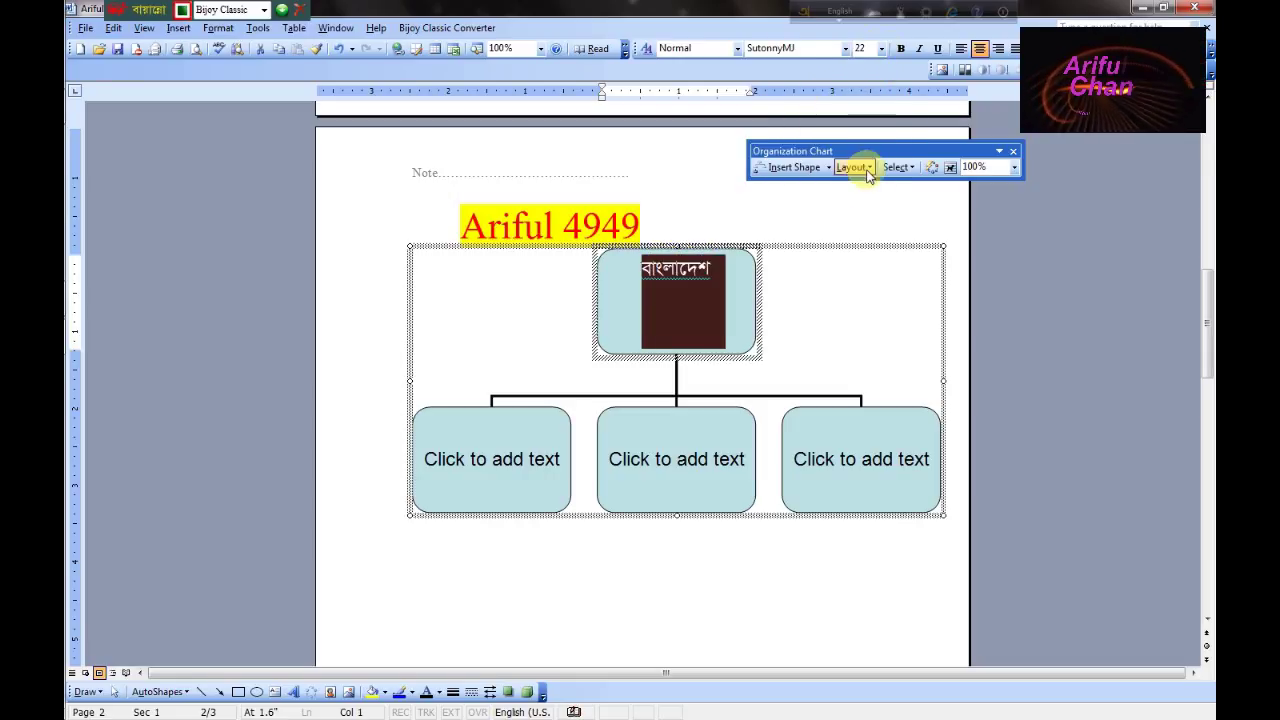
click(684, 354)
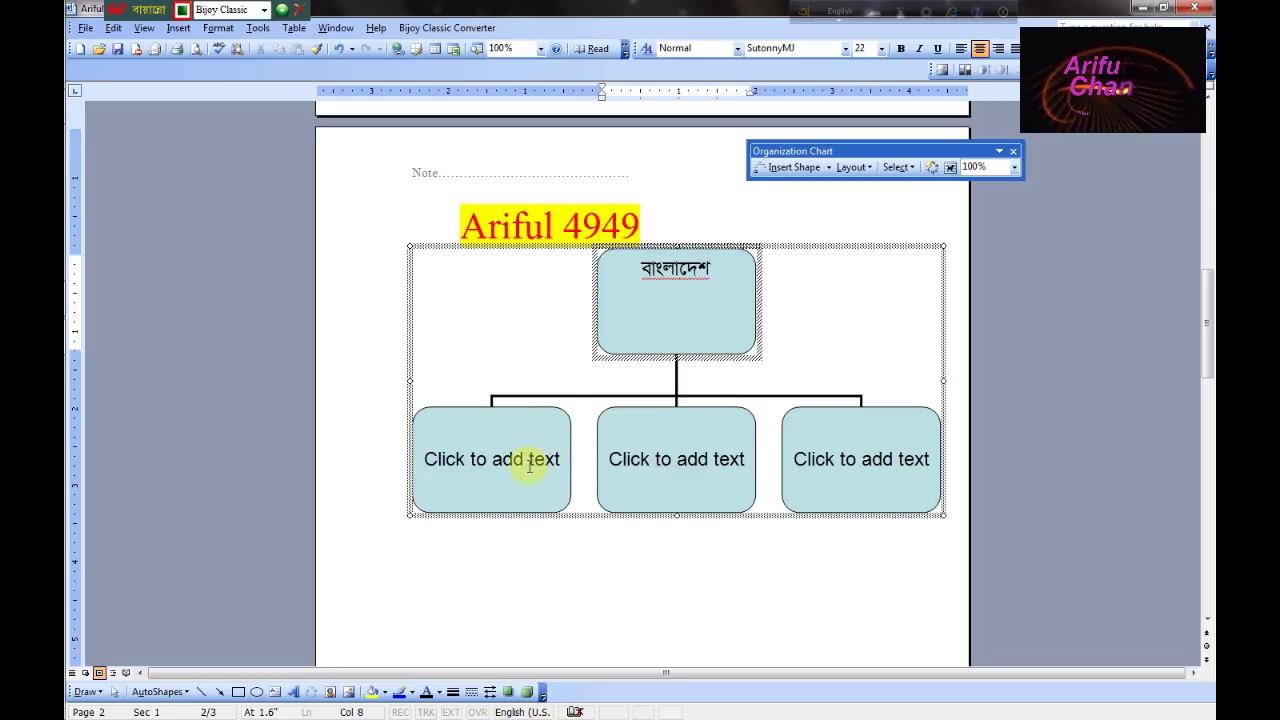
Enter eKRn&, Ve& and nMKnRe in the three lower chart boxes, then select the whole chart
click(485, 458)
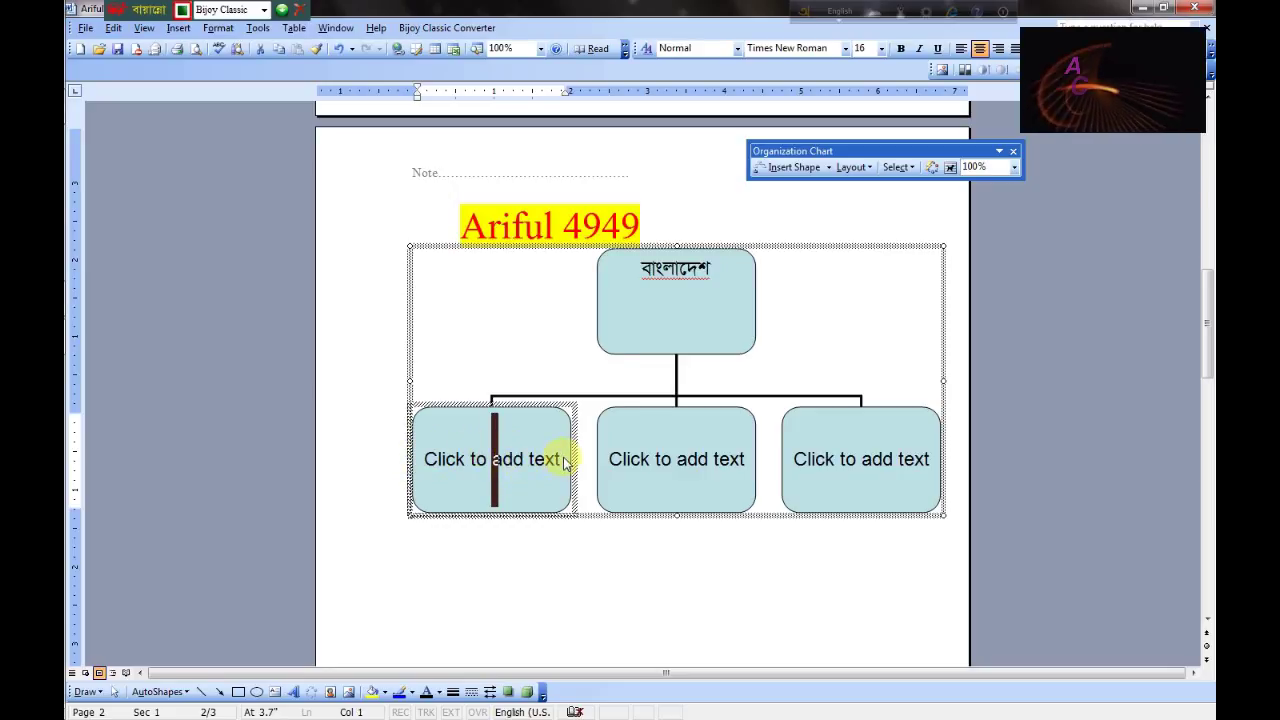
click(564, 461)
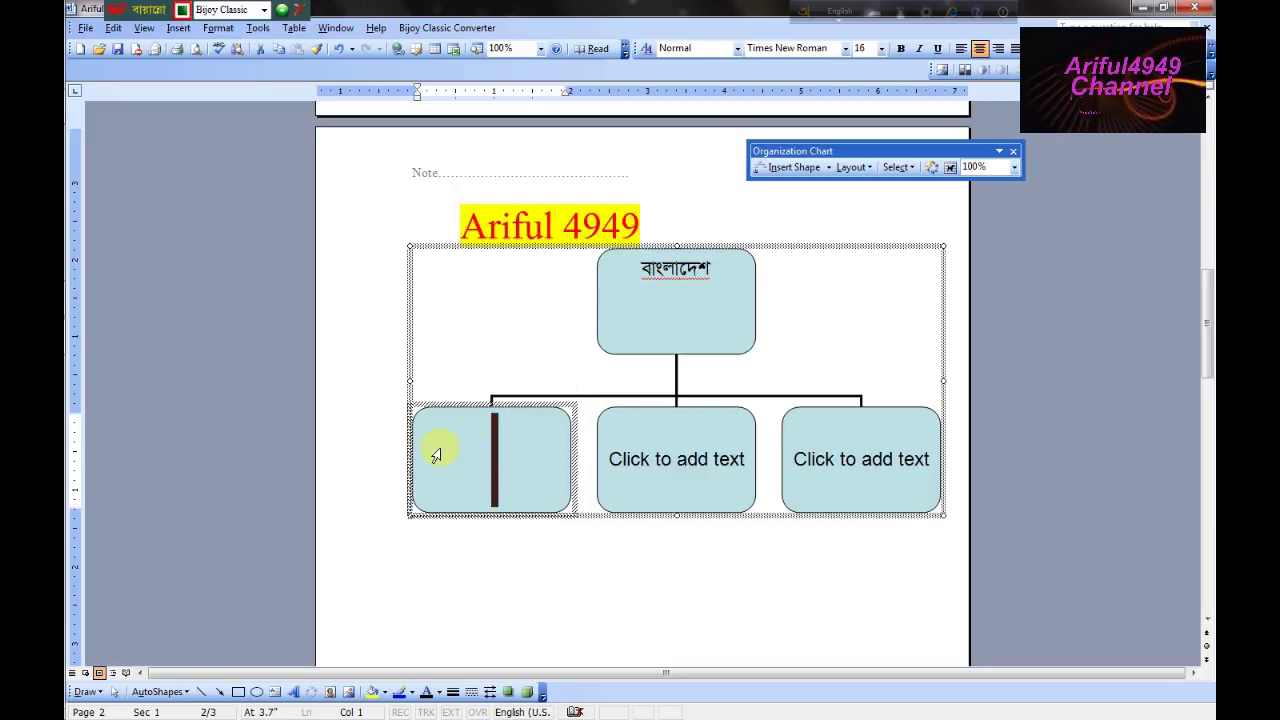
click(690, 460)
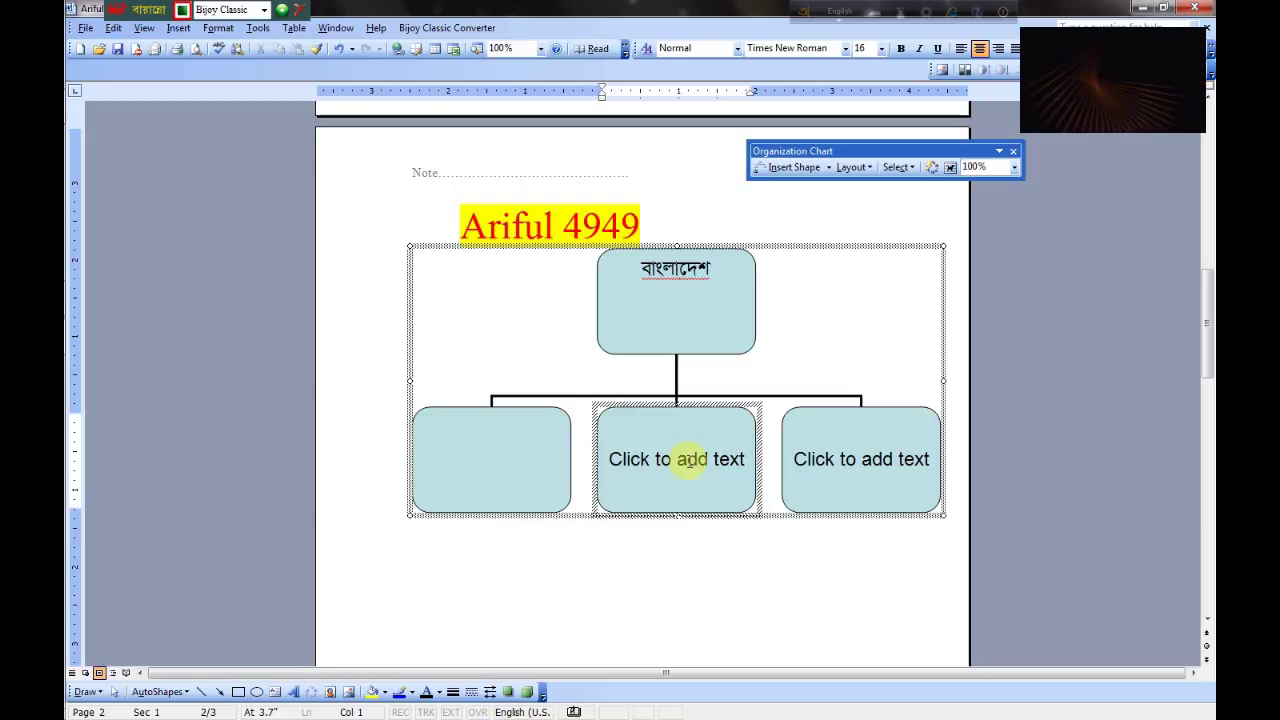
text(Ve&)
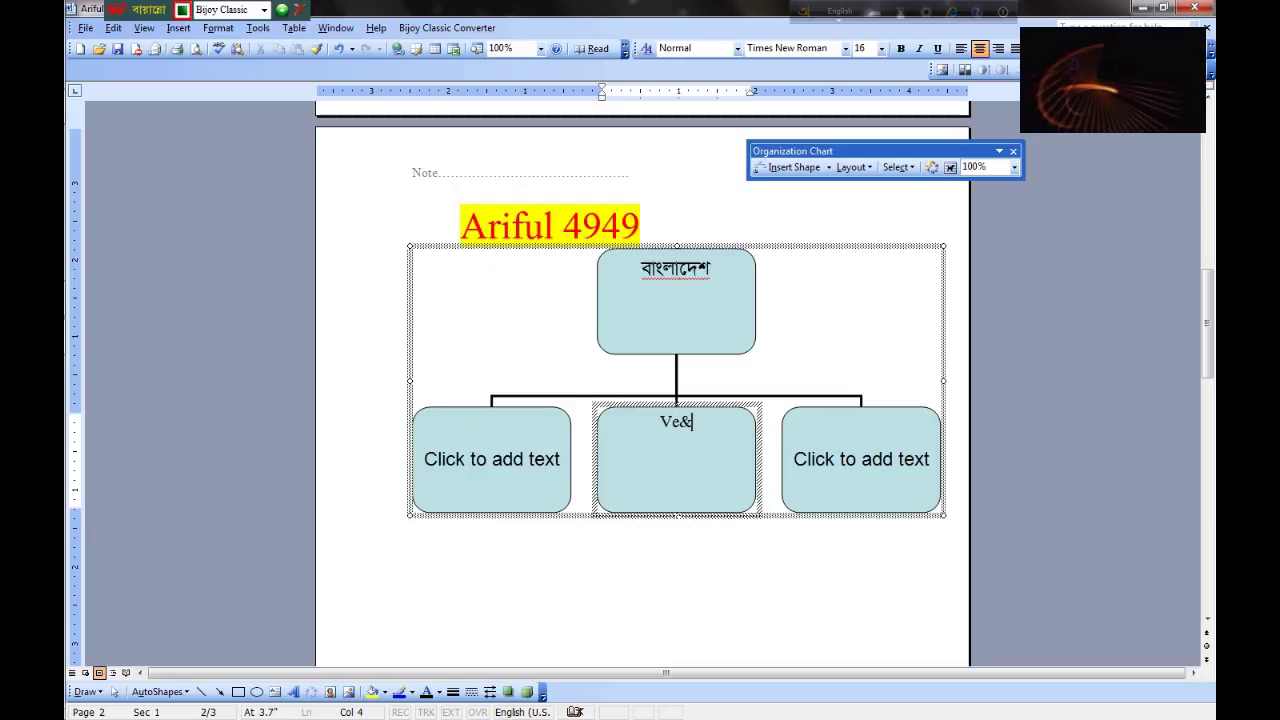
click(887, 460)
text(KnRe)
click(500, 449)
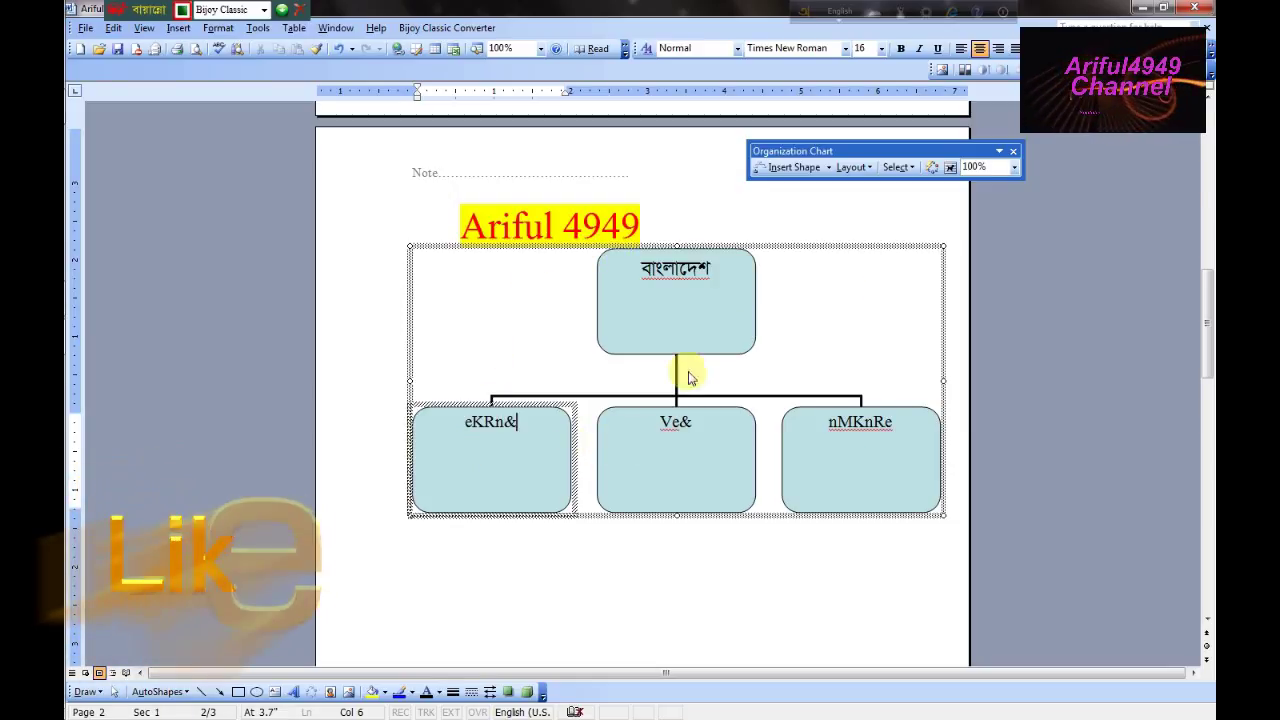
click(933, 249)
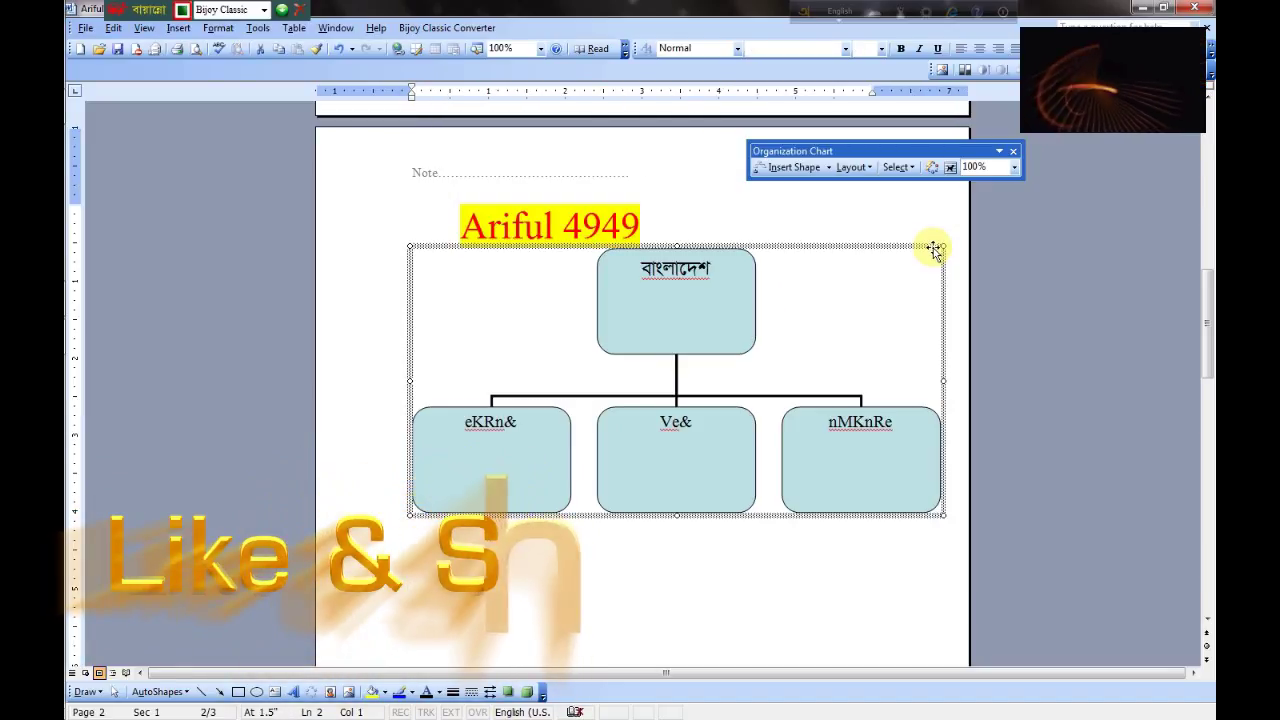
Delete the organization chart and expand the Insert menu to show all items
key(Delete)
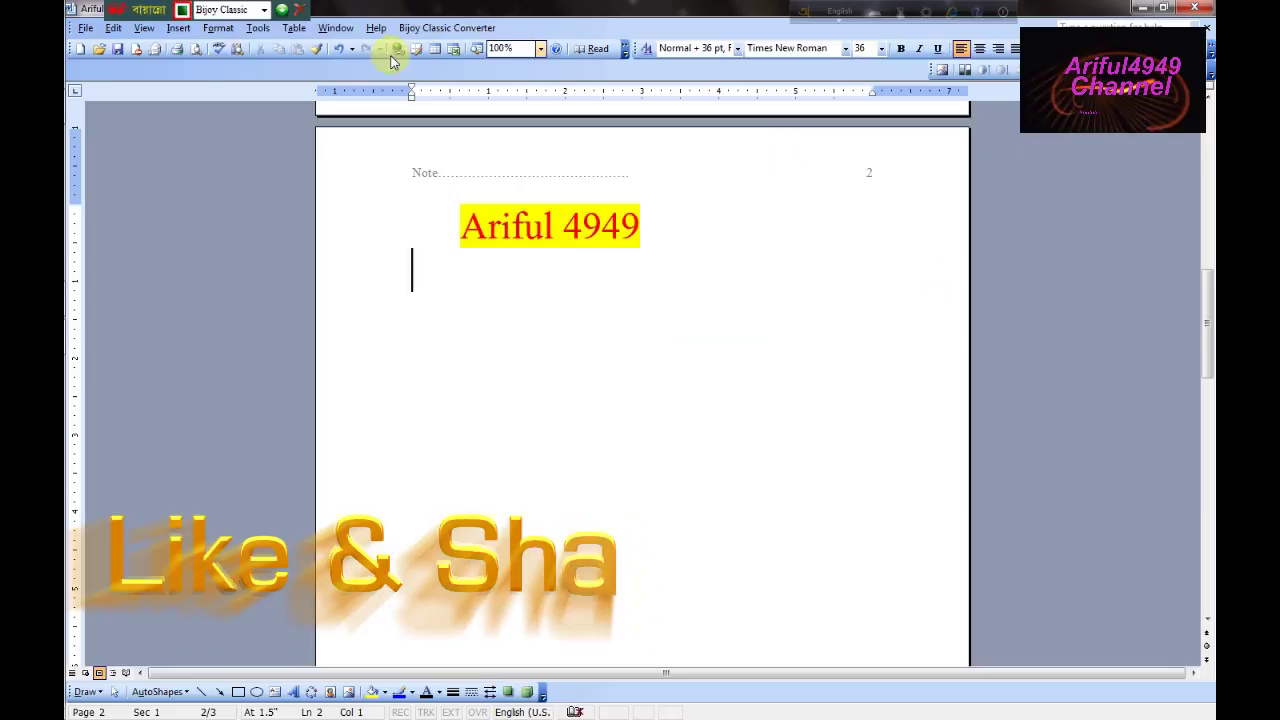
click(178, 27)
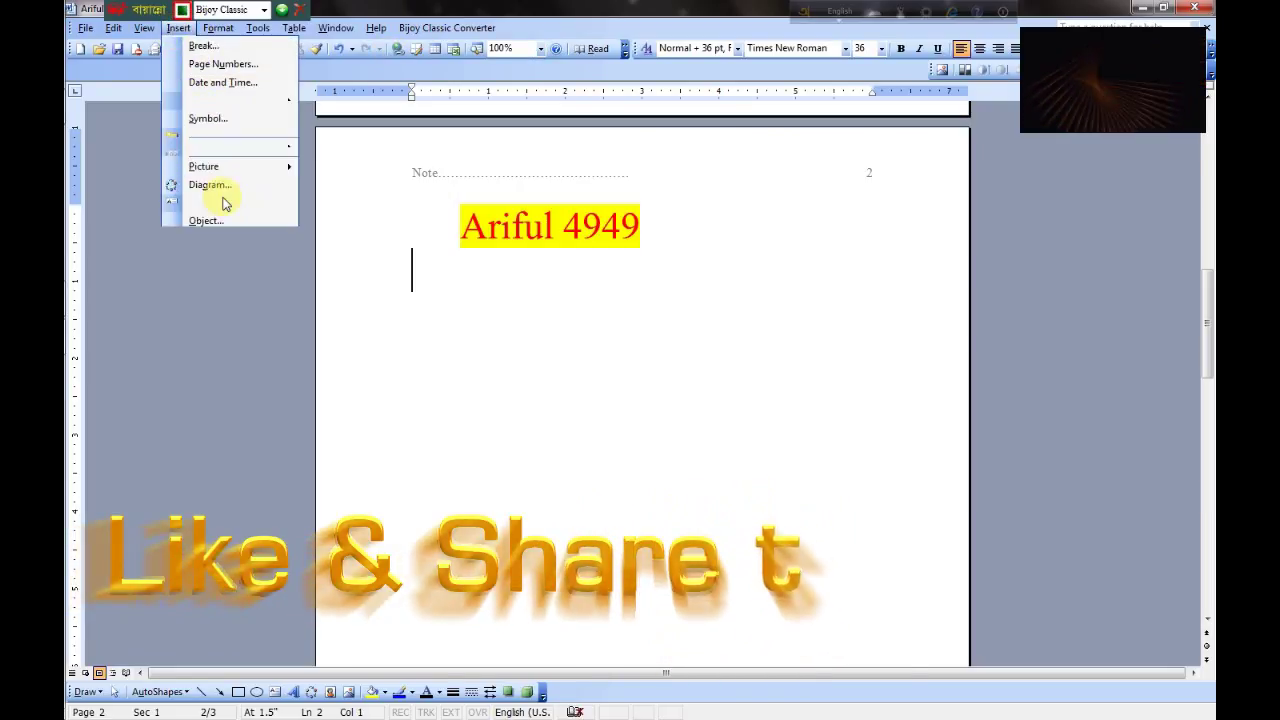
click(225, 194)
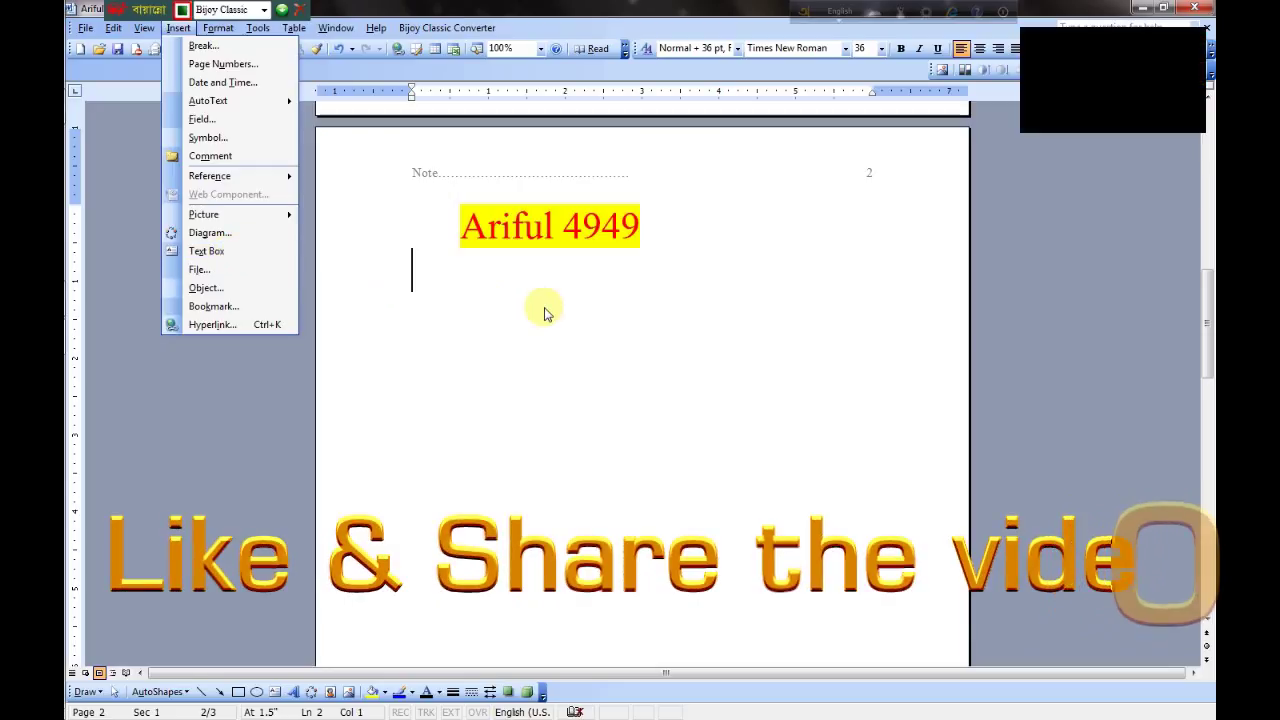
scroll(578, 338, down, 8)
scroll(623, 337, down, 4)
scroll(634, 346, down, 4)
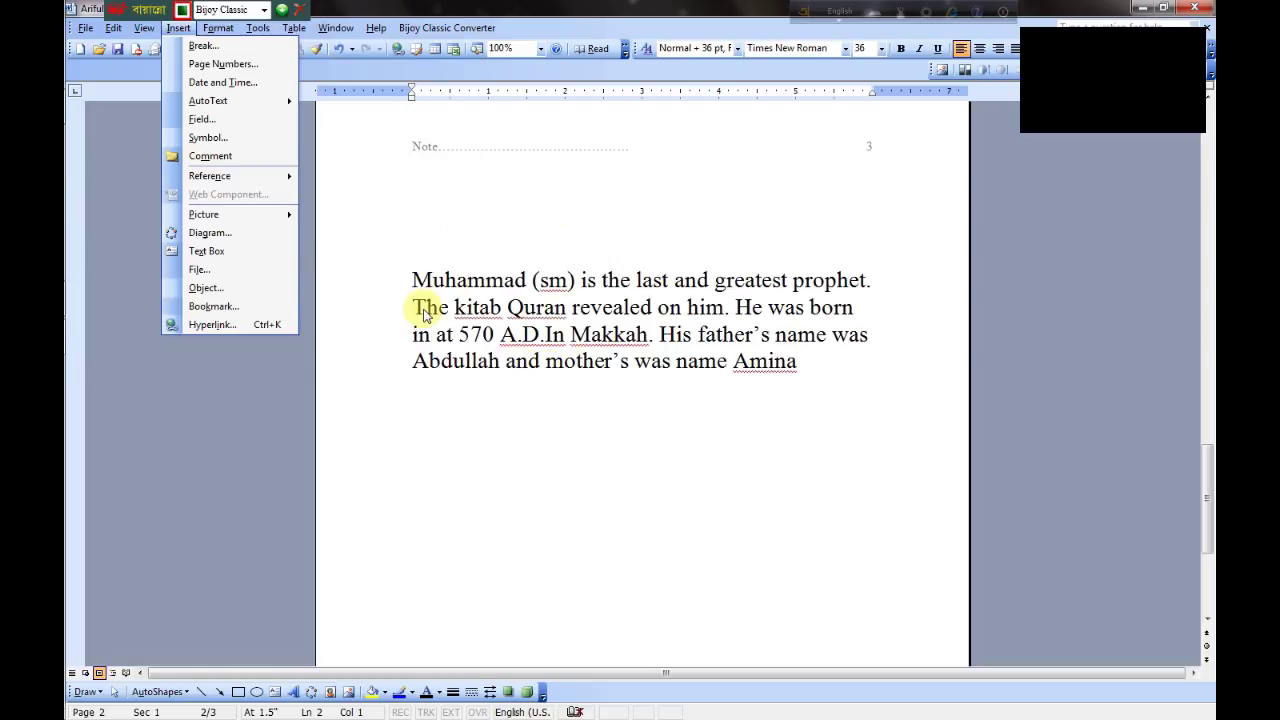
Draw a text box in the drawing canvas below 'Ariful 4949' and move it up
click(210, 251)
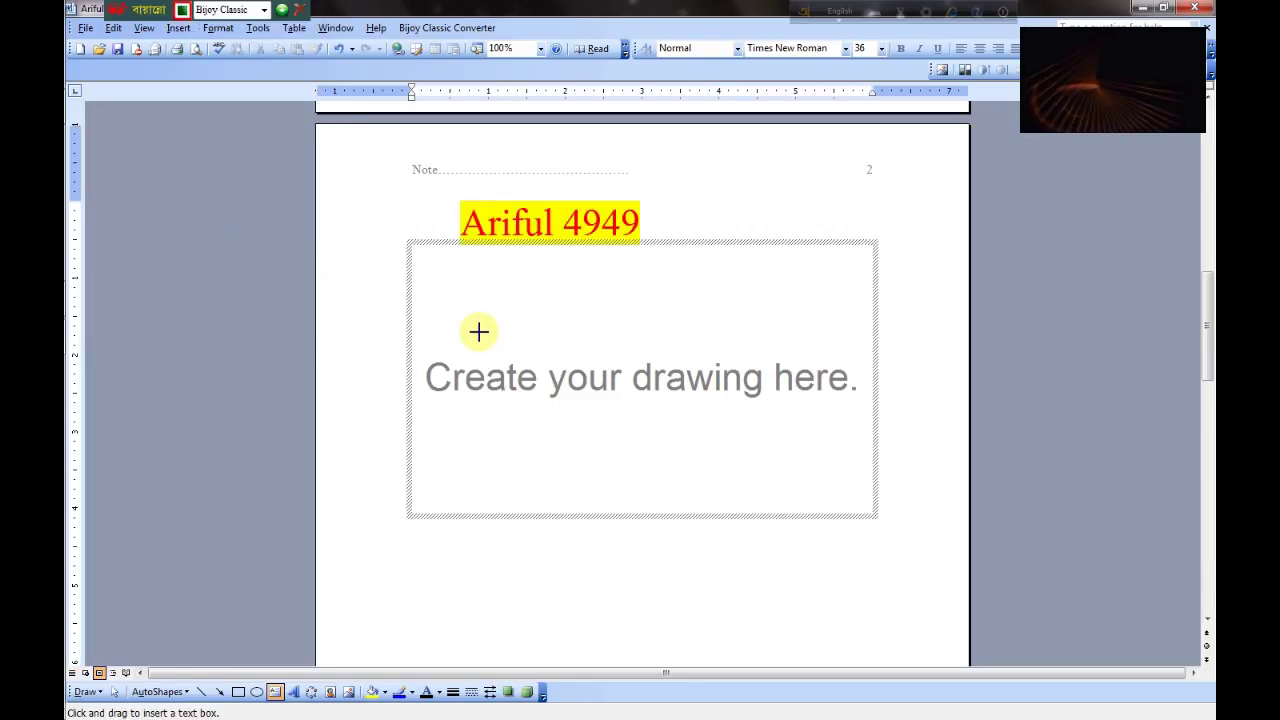
mouse_move(468, 313)
mouse_down()
mouse_move(755, 447)
mouse_move(806, 494)
mouse_up()
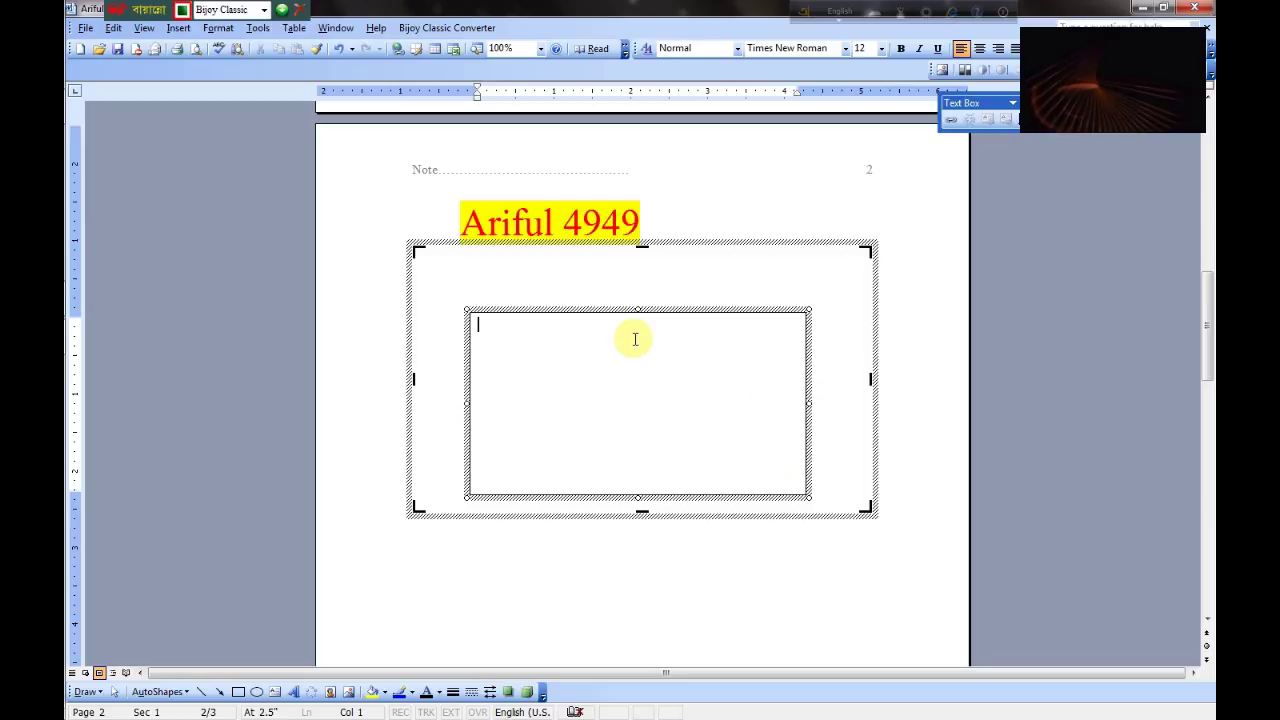
click(849, 251)
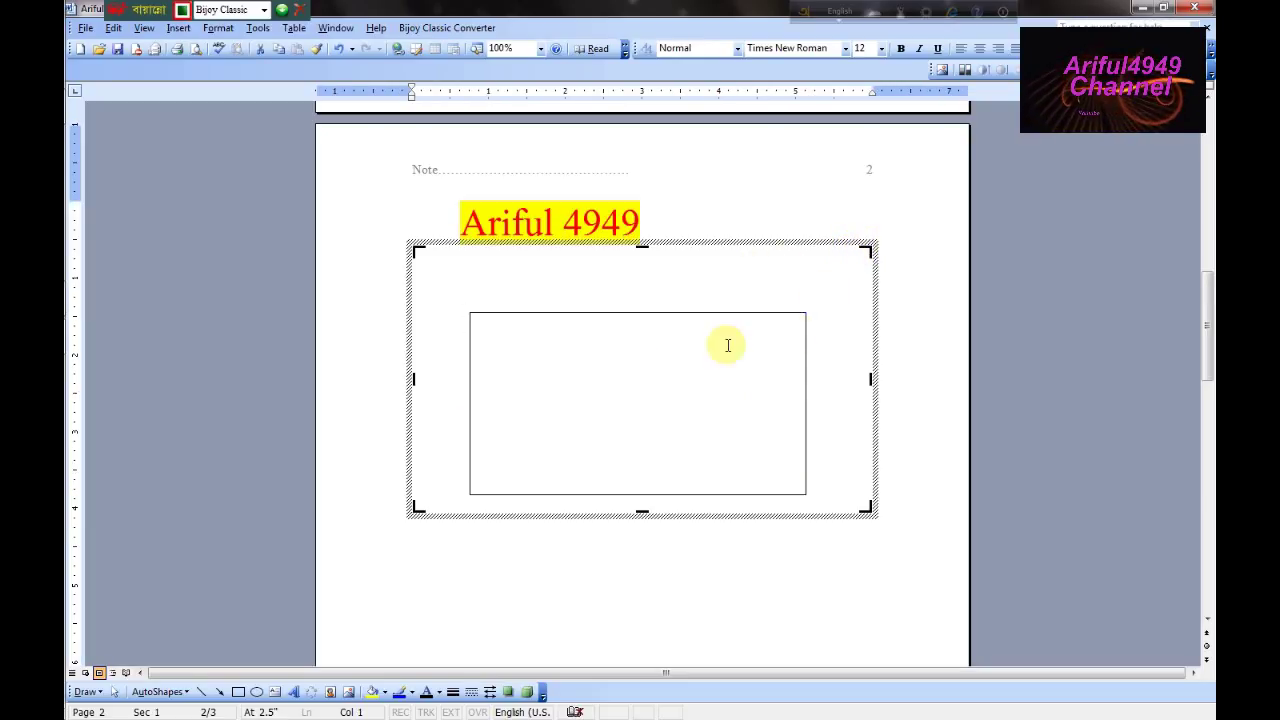
click(493, 362)
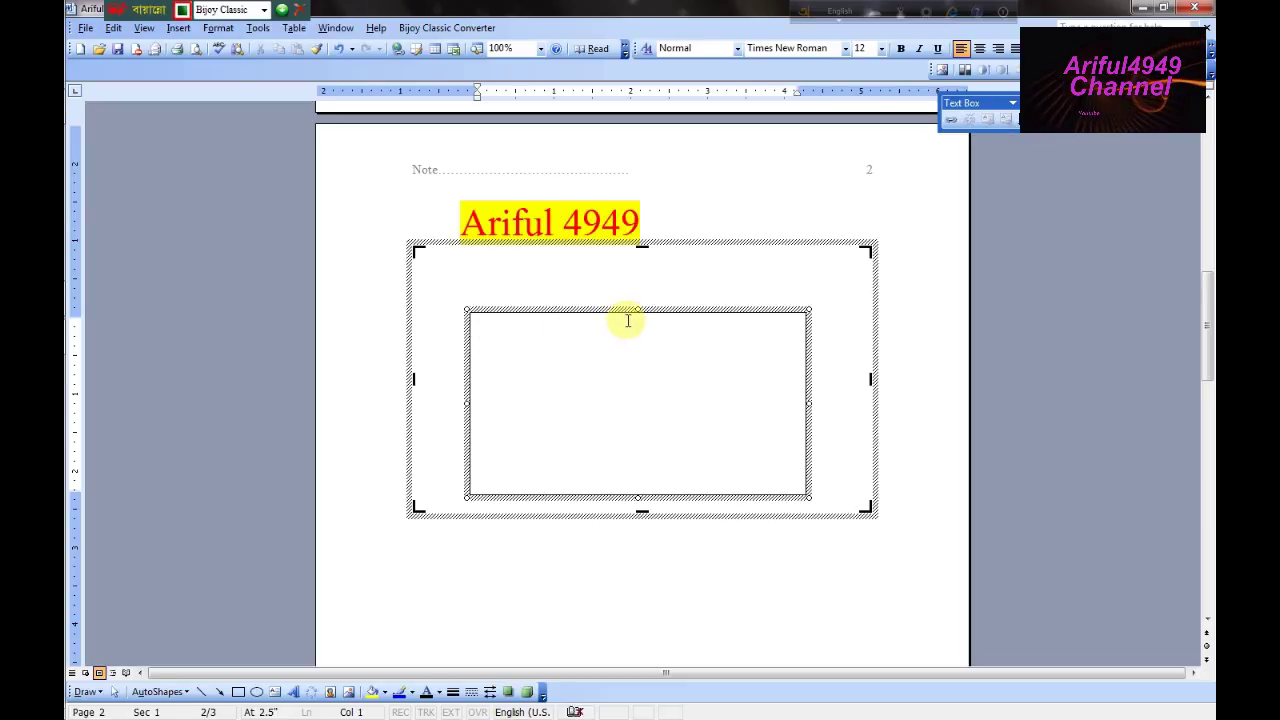
drag(631, 312, 630, 283)
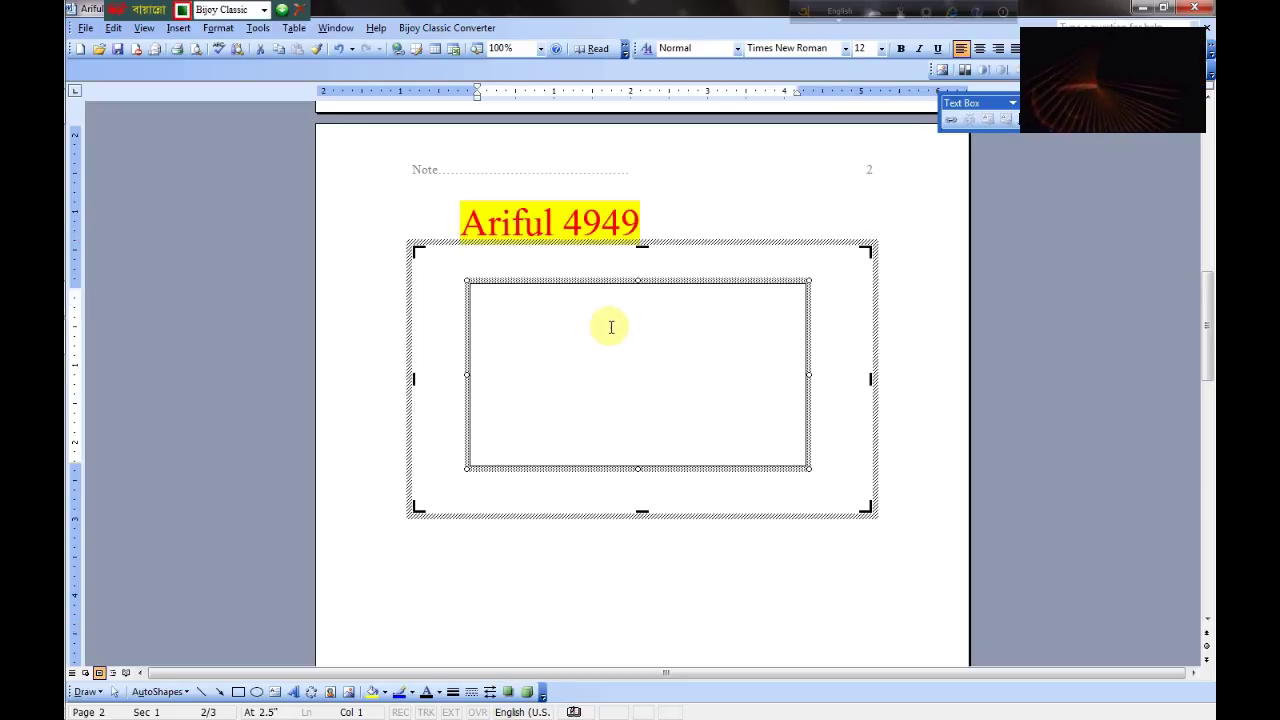
Leave the header, get back into the text box, type its first character, and bring up the font list
double_click(760, 172)
double_click(546, 320)
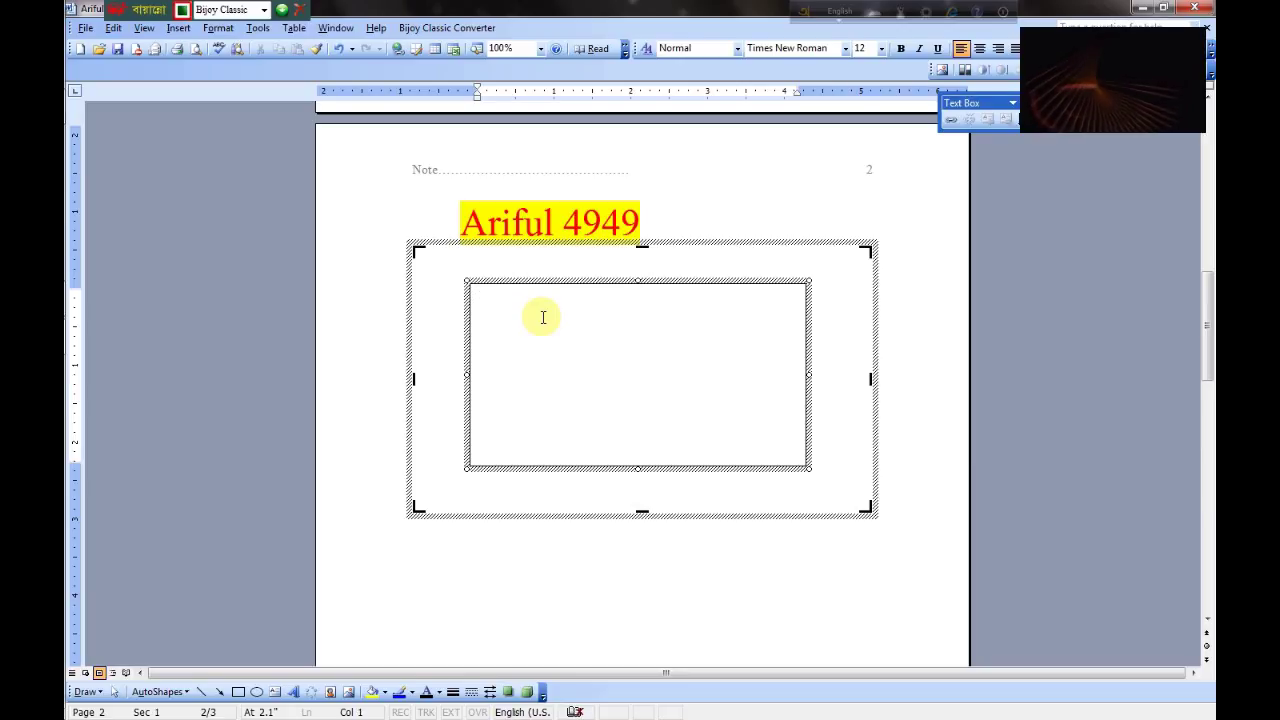
text(&)
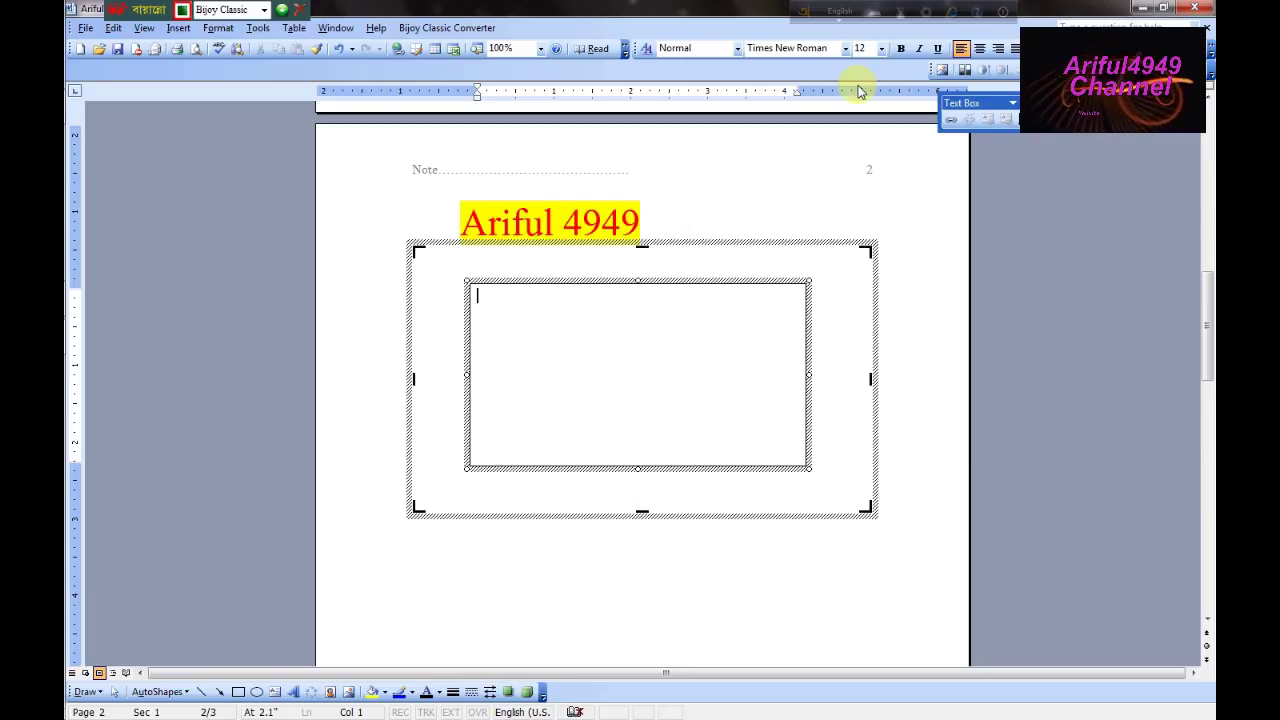
click(845, 48)
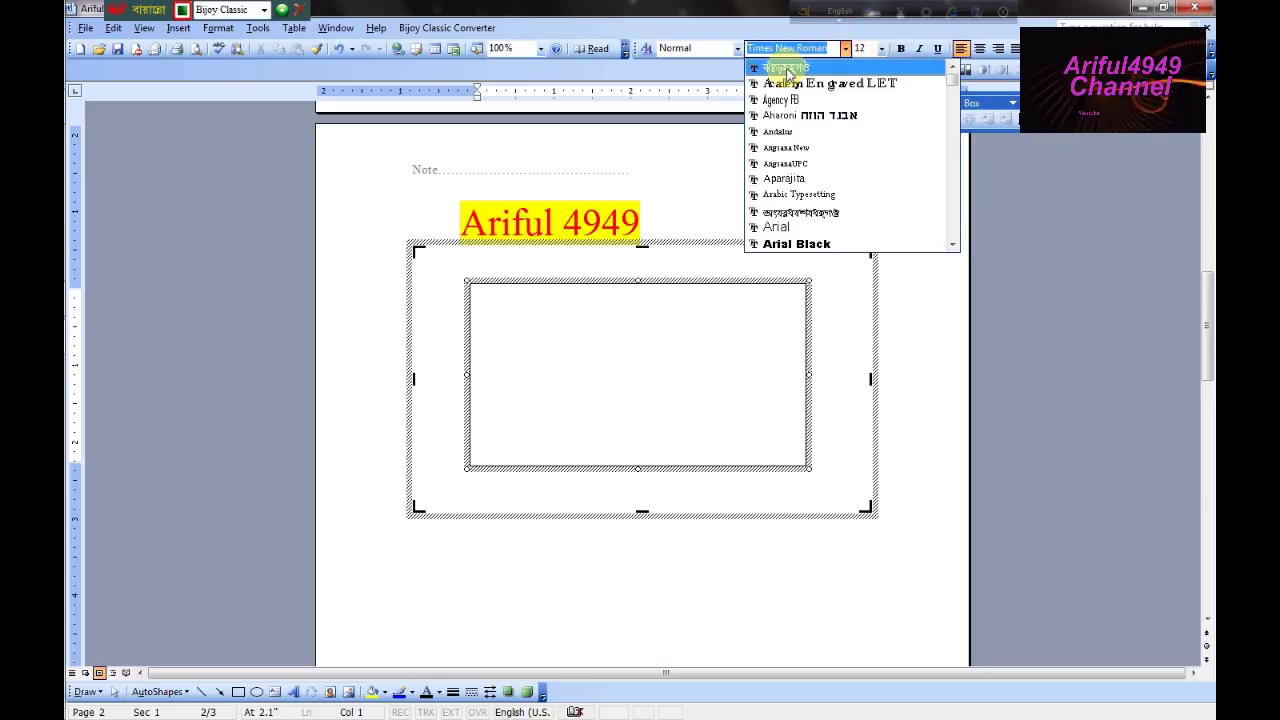
Type 'আমার দেশের মাটি সোনার চেয়ে খাটি' in SutonnyMJ inside the text box
click(787, 68)
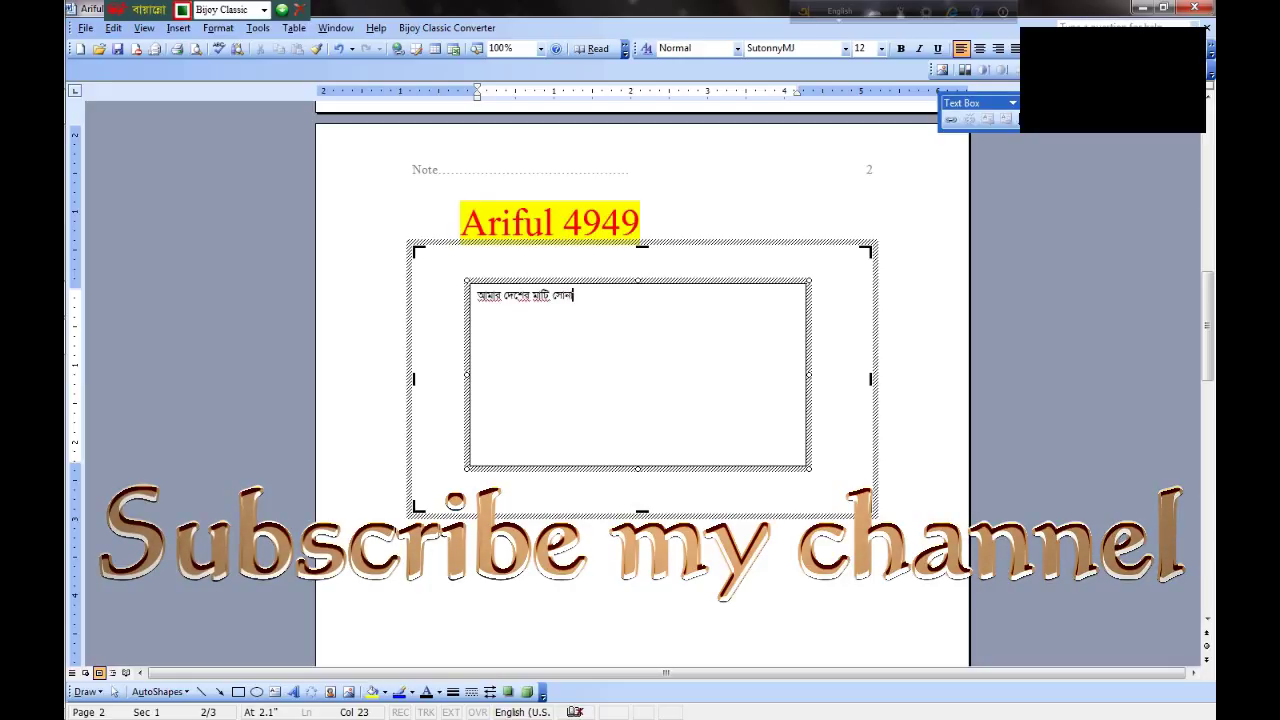
text(cl)
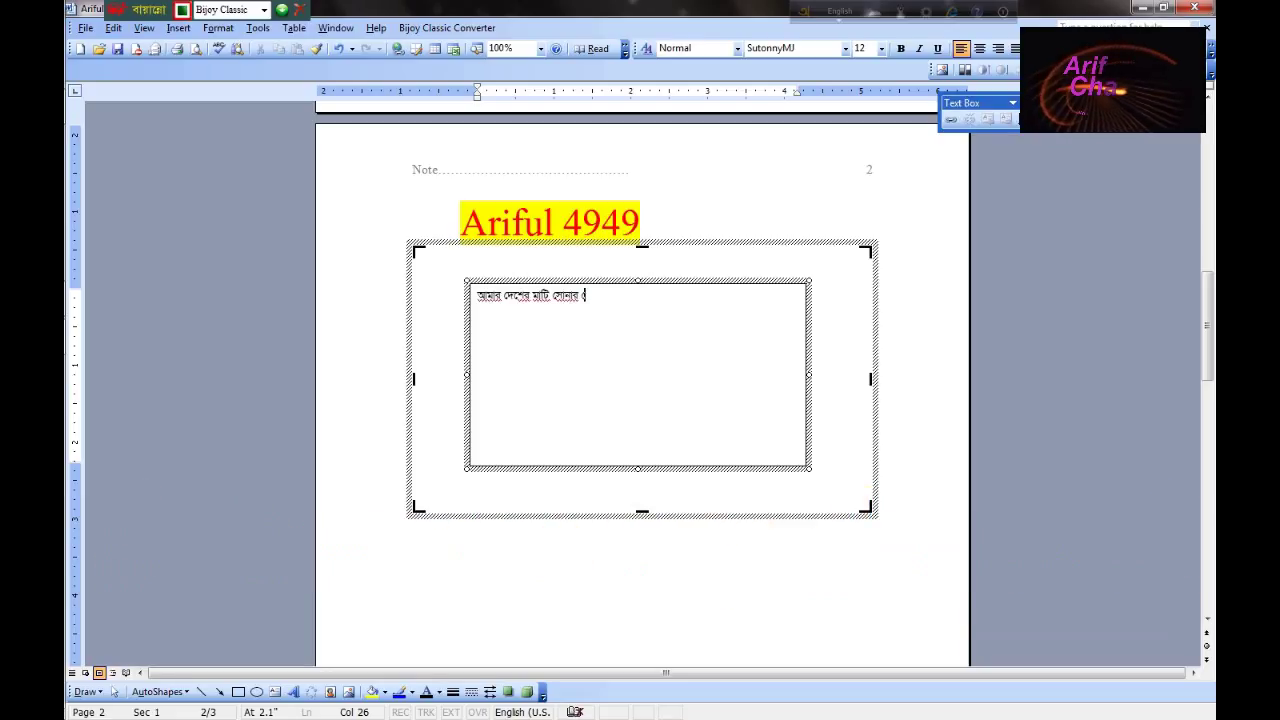
text(m)
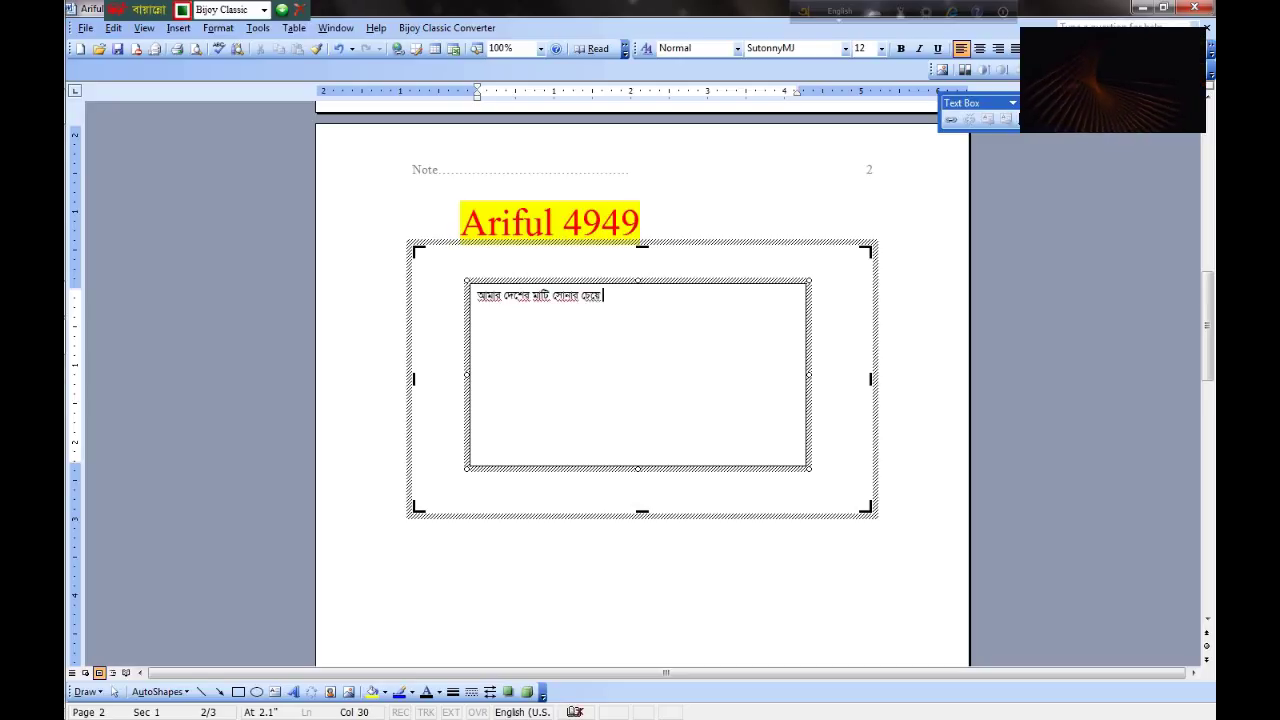
text( Jf)
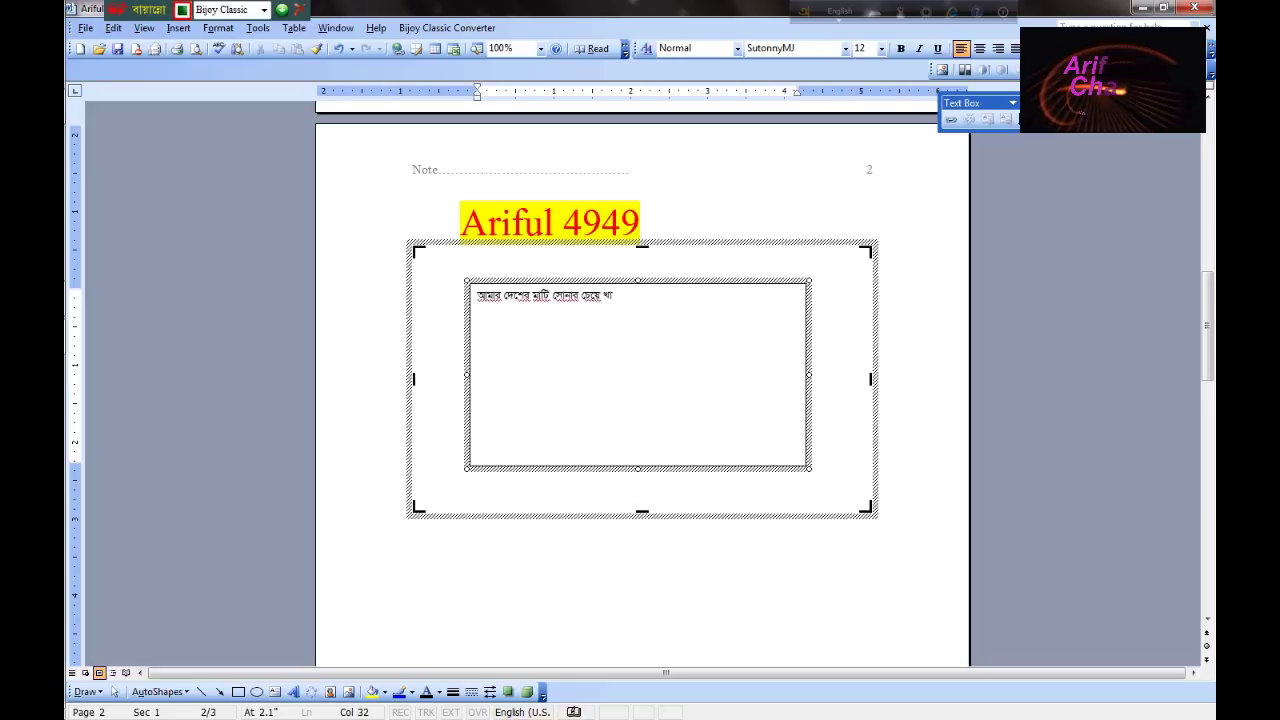
text(U)
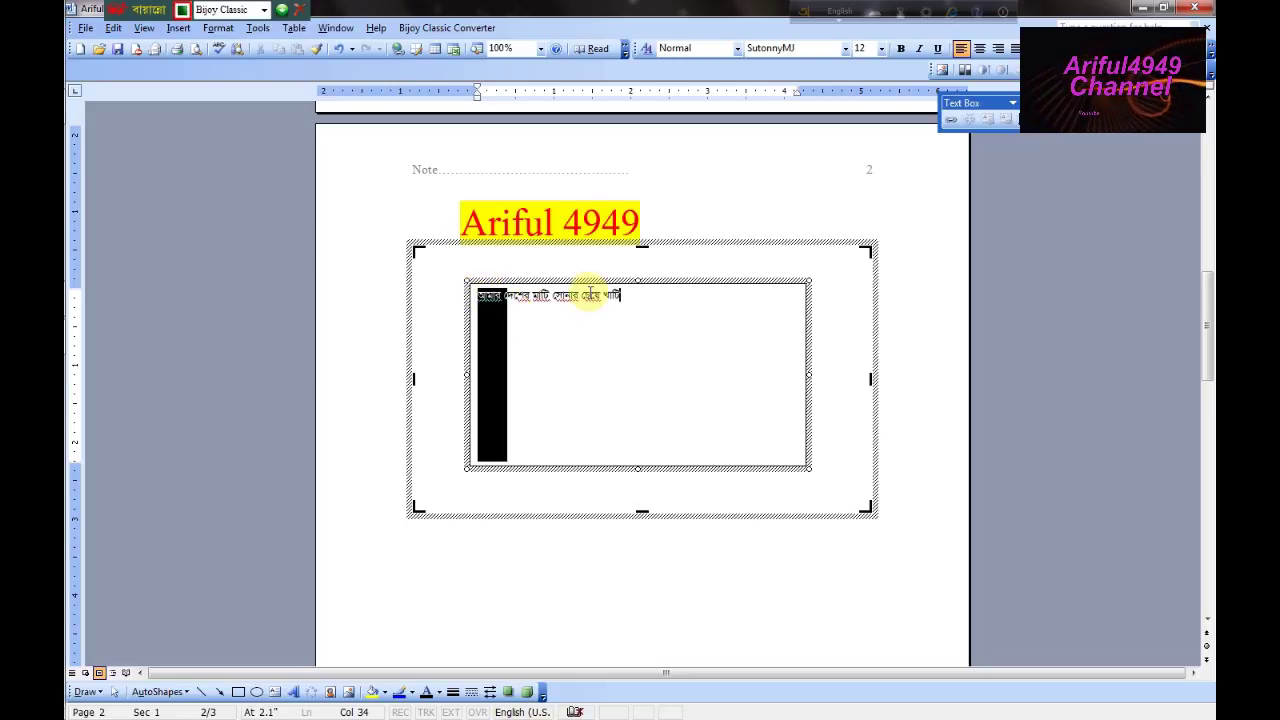
Make the Bengali line in the text box size 20
drag(479, 292, 630, 295)
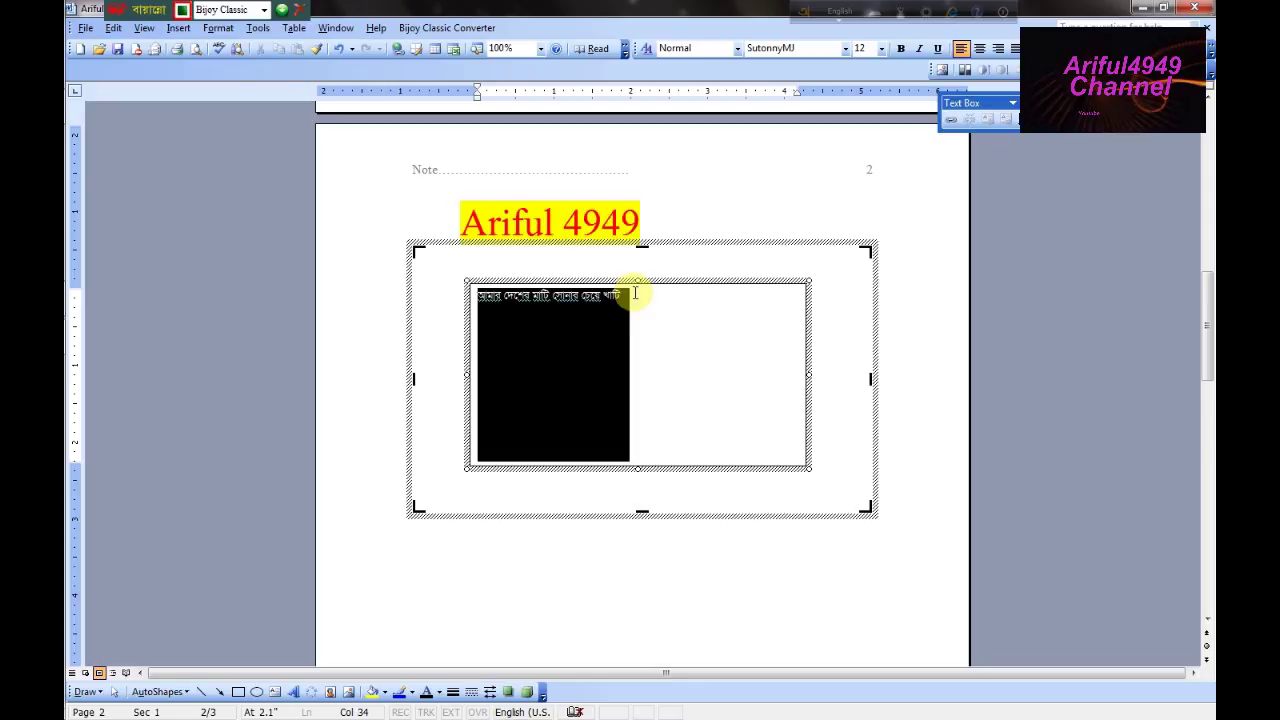
click(881, 48)
click(864, 166)
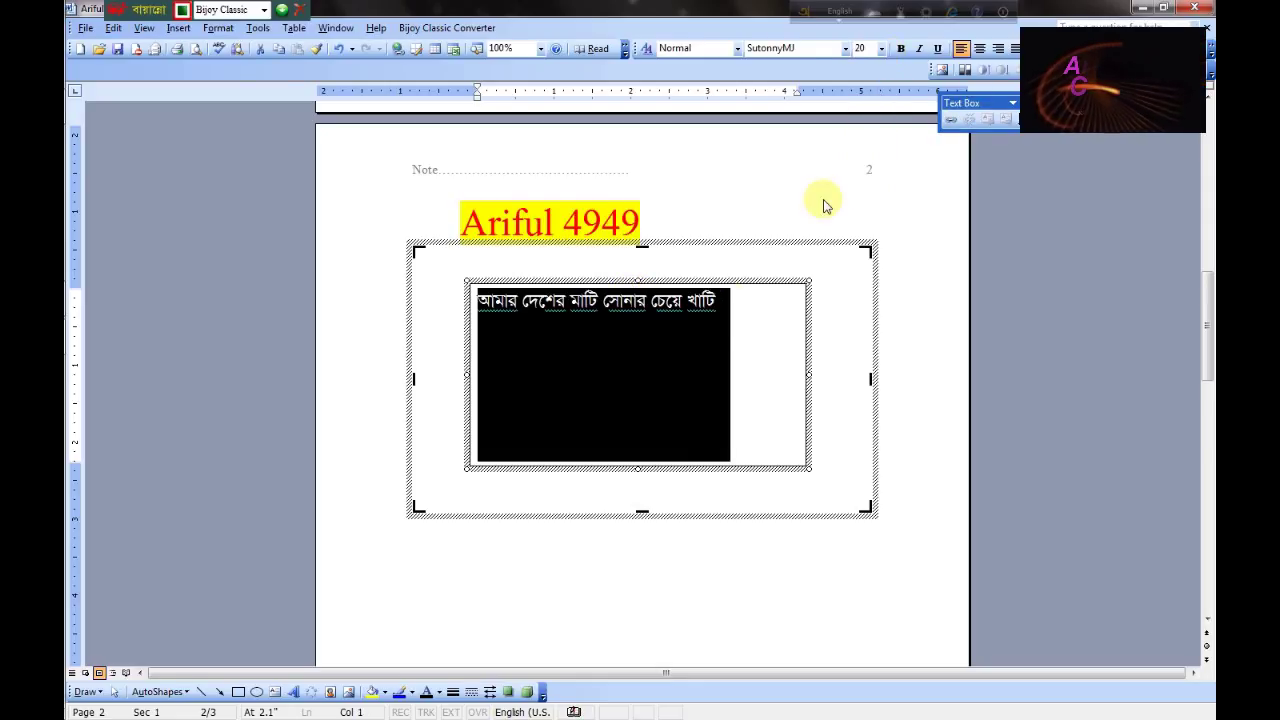
click(745, 298)
Copy the line and paste it until the text box holds six copies
mouse_move(730, 304)
mouse_down()
mouse_move(449, 297)
mouse_move(486, 297)
mouse_move(472, 300)
mouse_up()
right_click(490, 298)
click(545, 330)
click(752, 335)
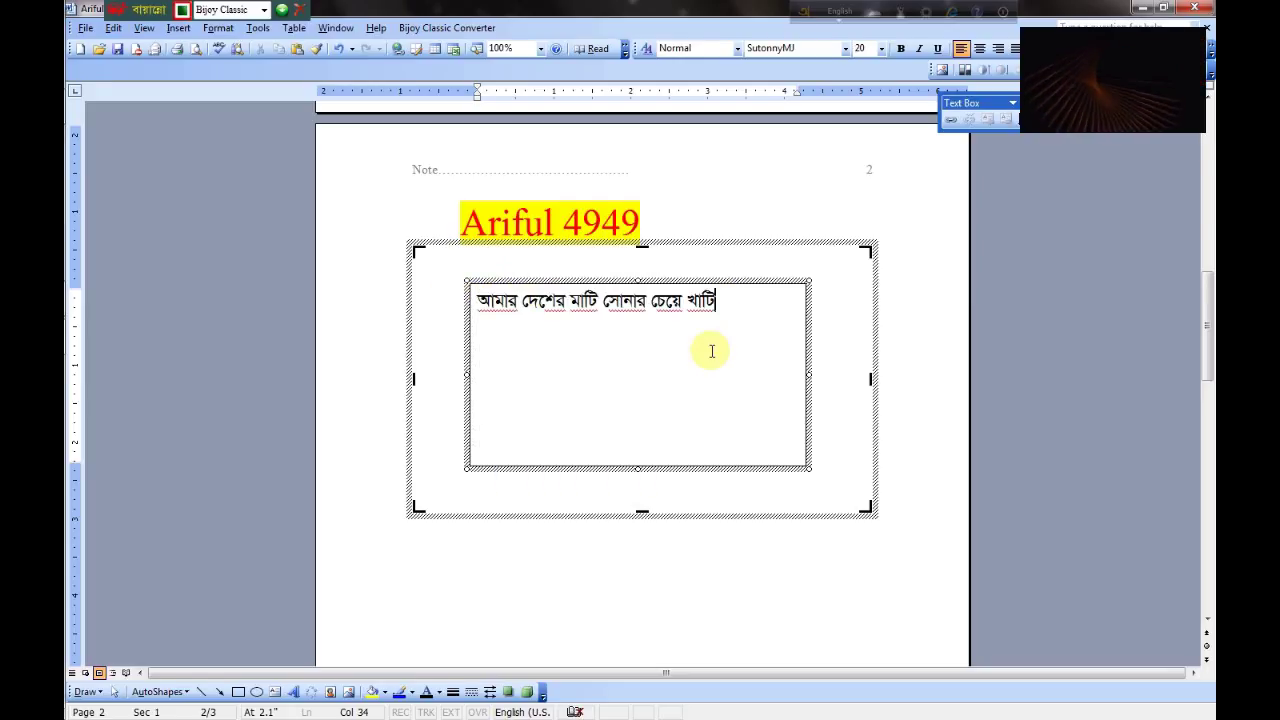
key(Return)
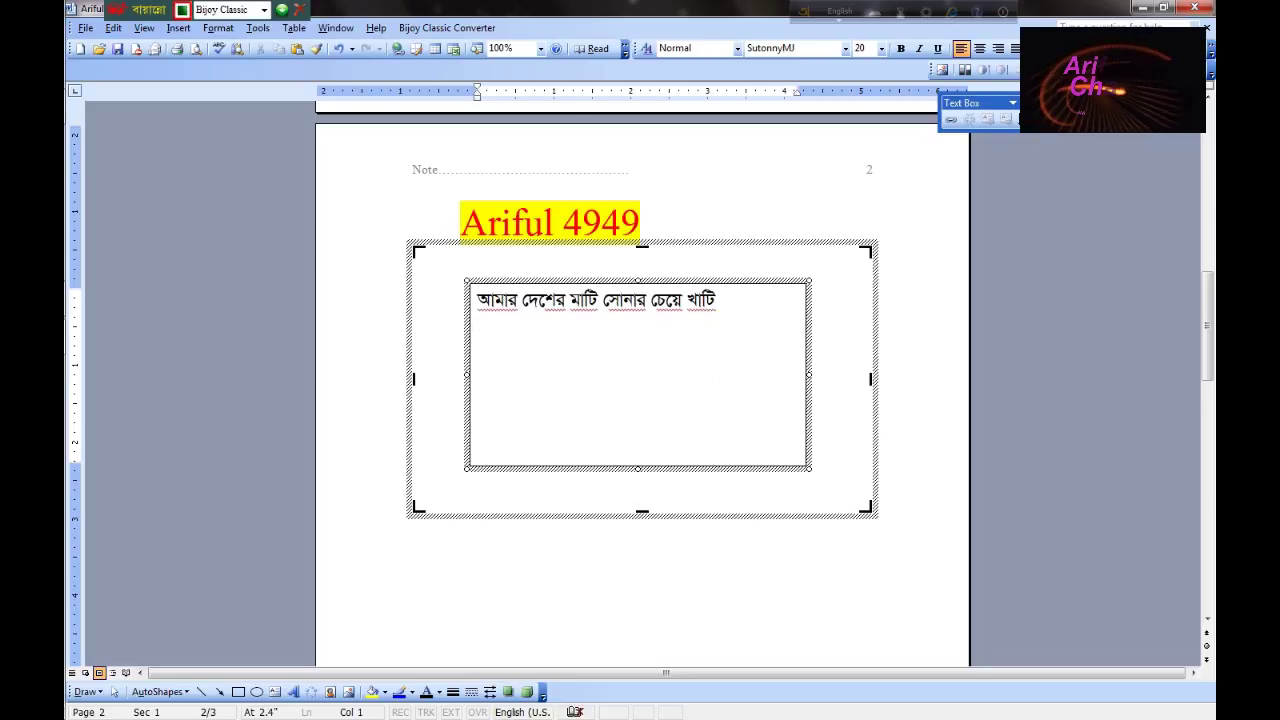
key(ctrl+v)
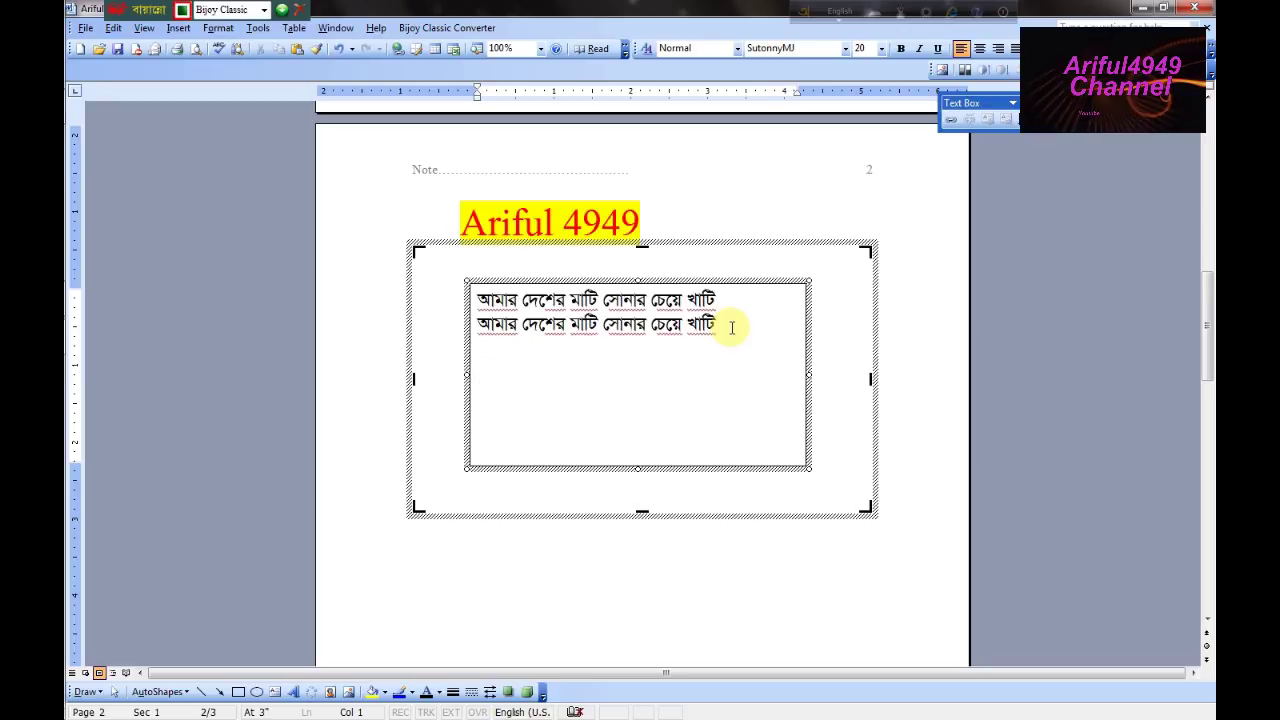
key(ctrl+v)
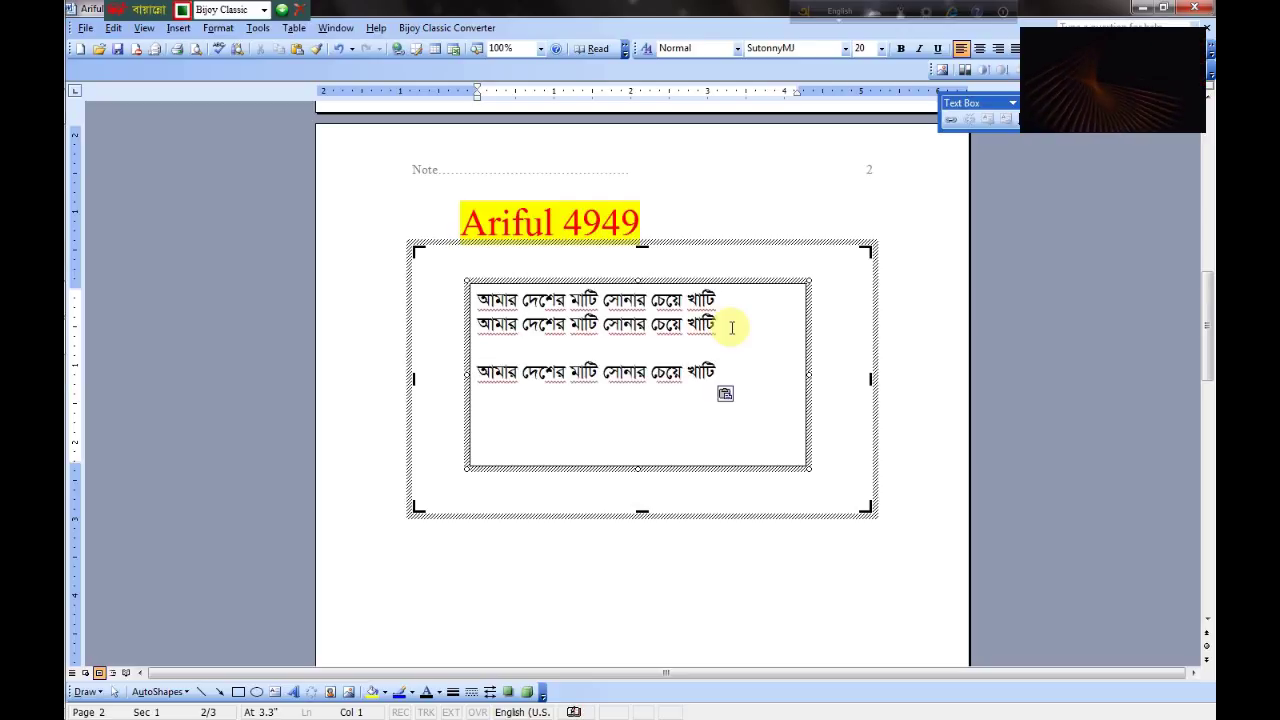
key(ctrl+v)
key(ctrl+v)
key(ctrl+v)
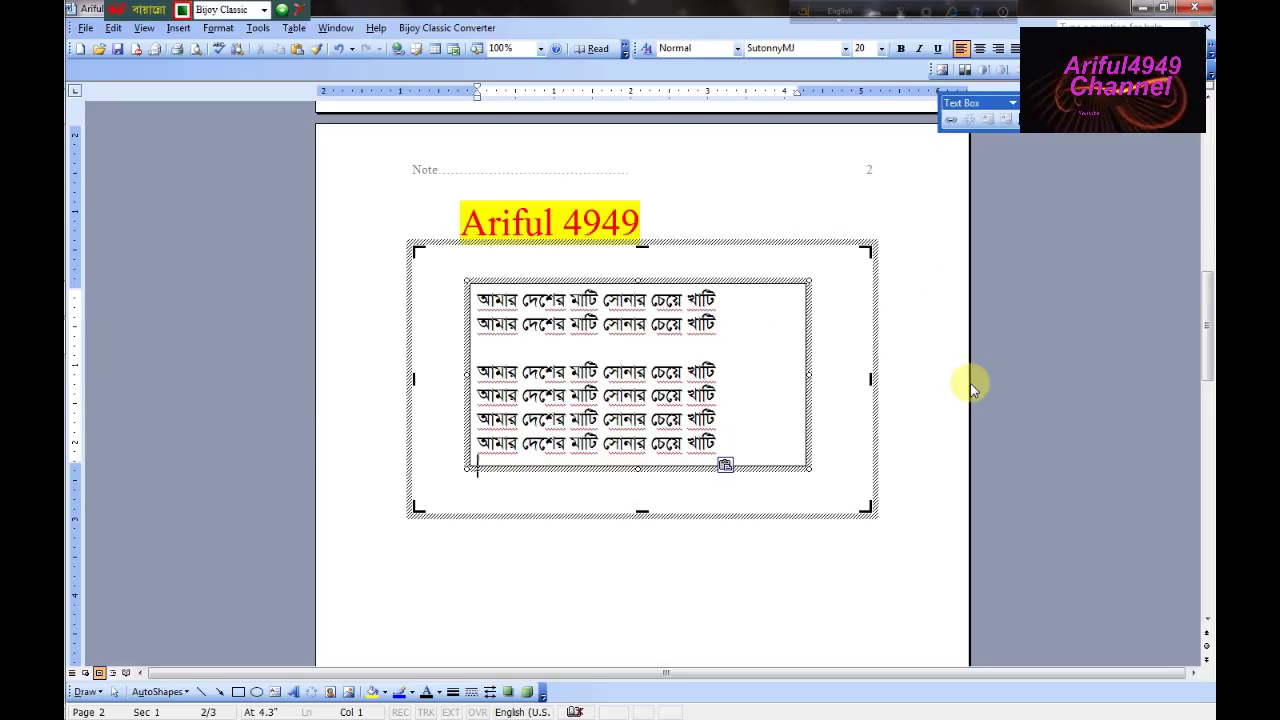
click(688, 596)
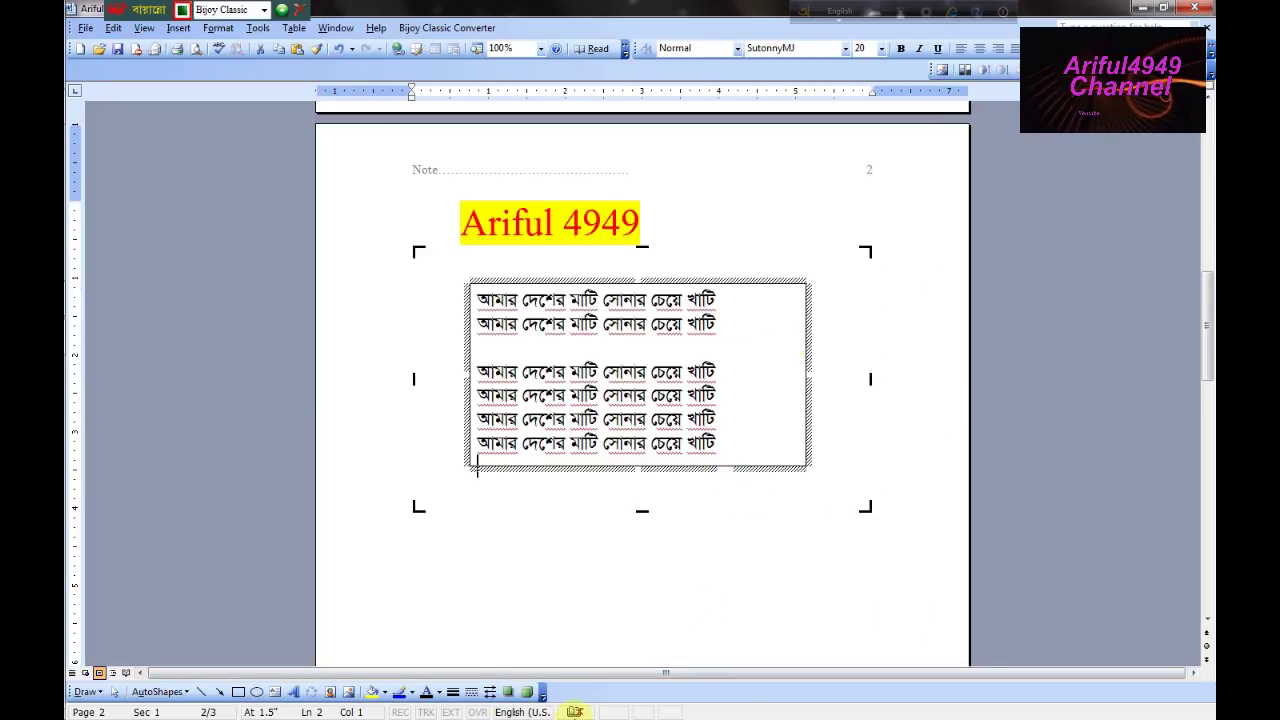
click(430, 599)
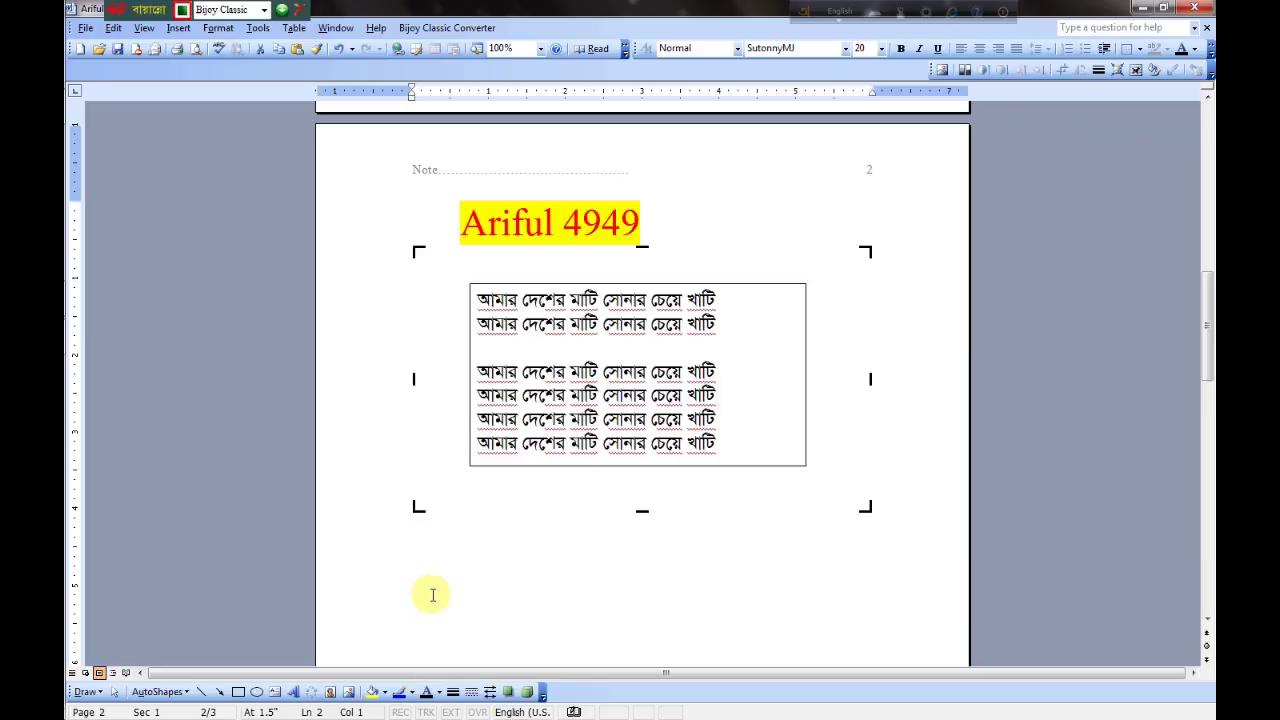
Paste the Bengali line four times below the text box, two copies per line
click(432, 595)
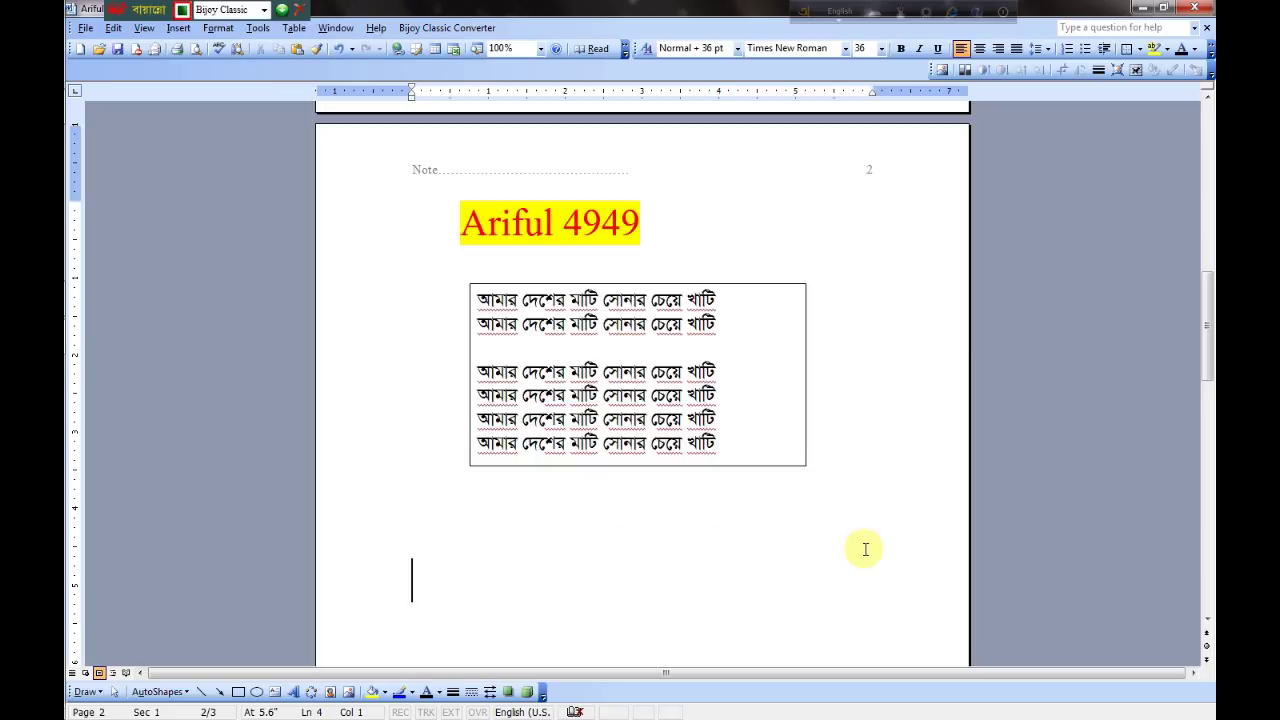
key(ctrl+v)
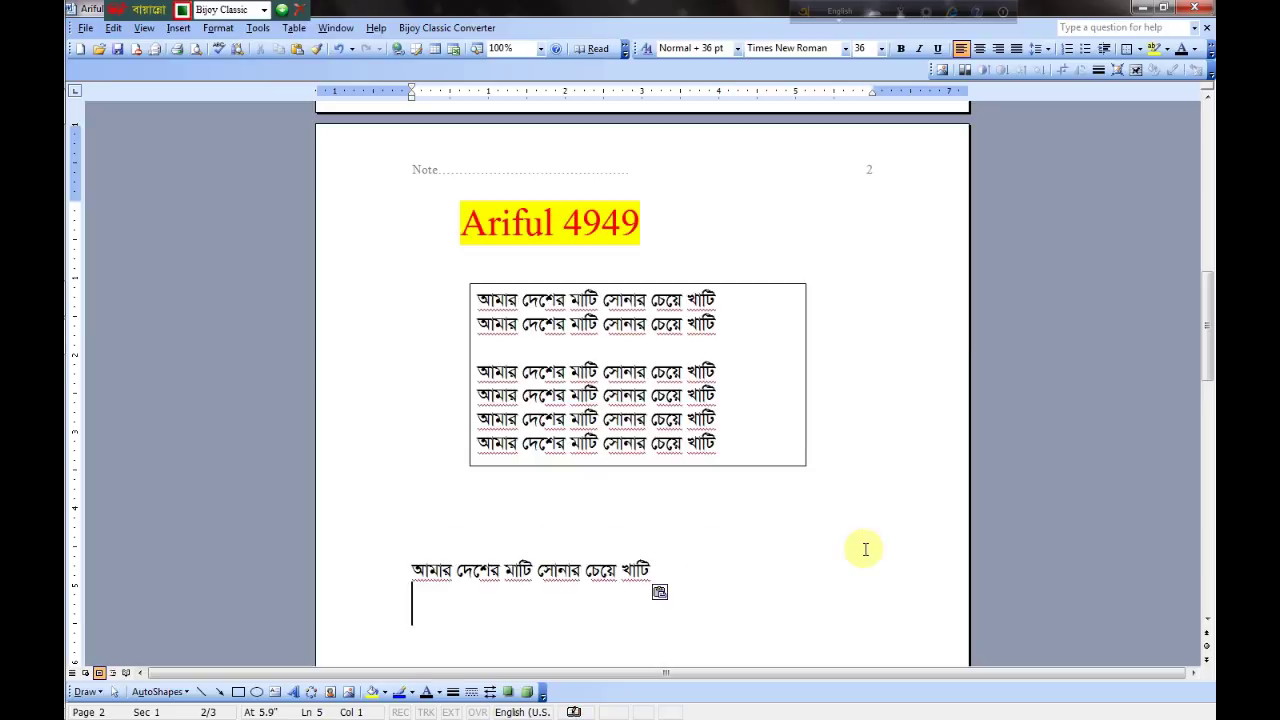
click(674, 569)
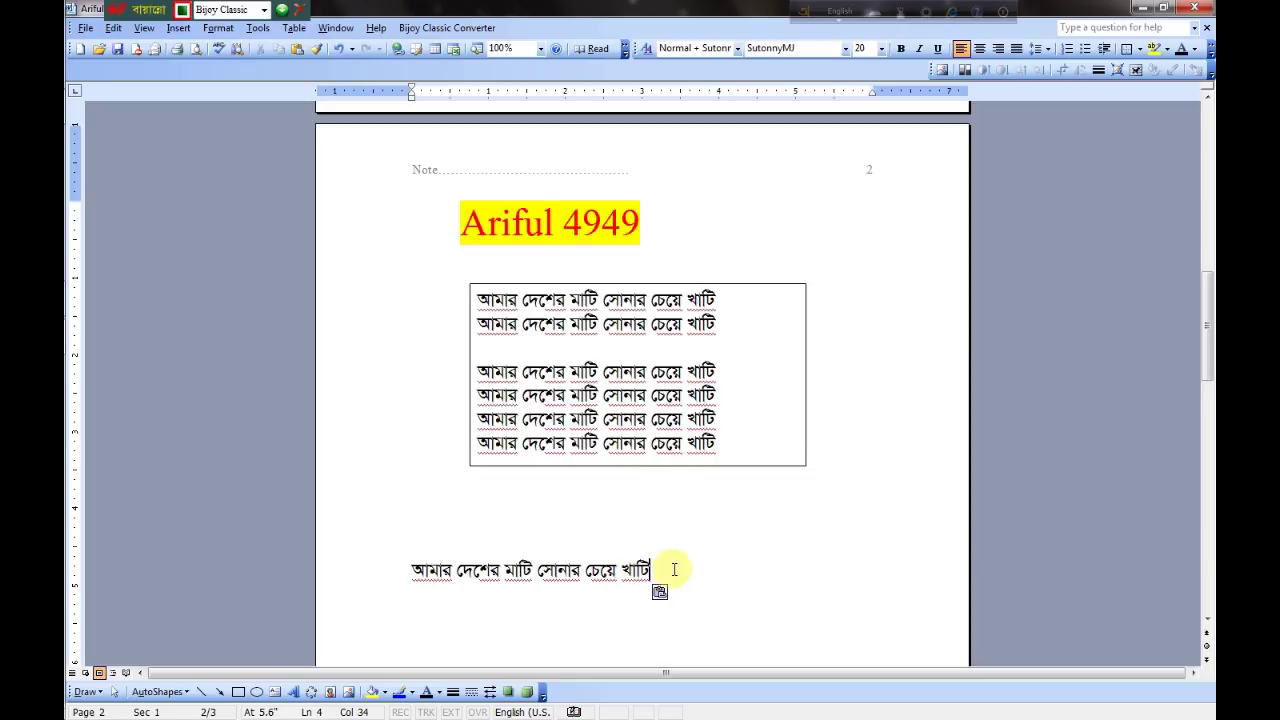
key(ctrl+v)
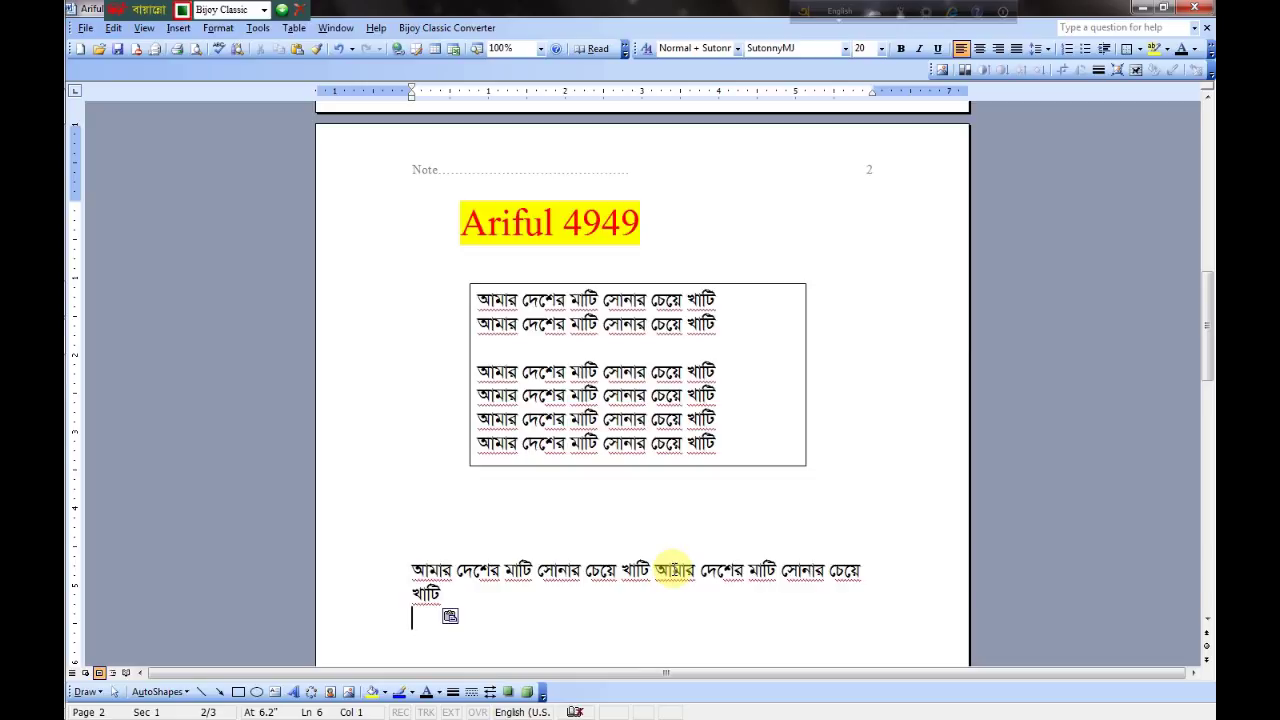
key(ctrl+v)
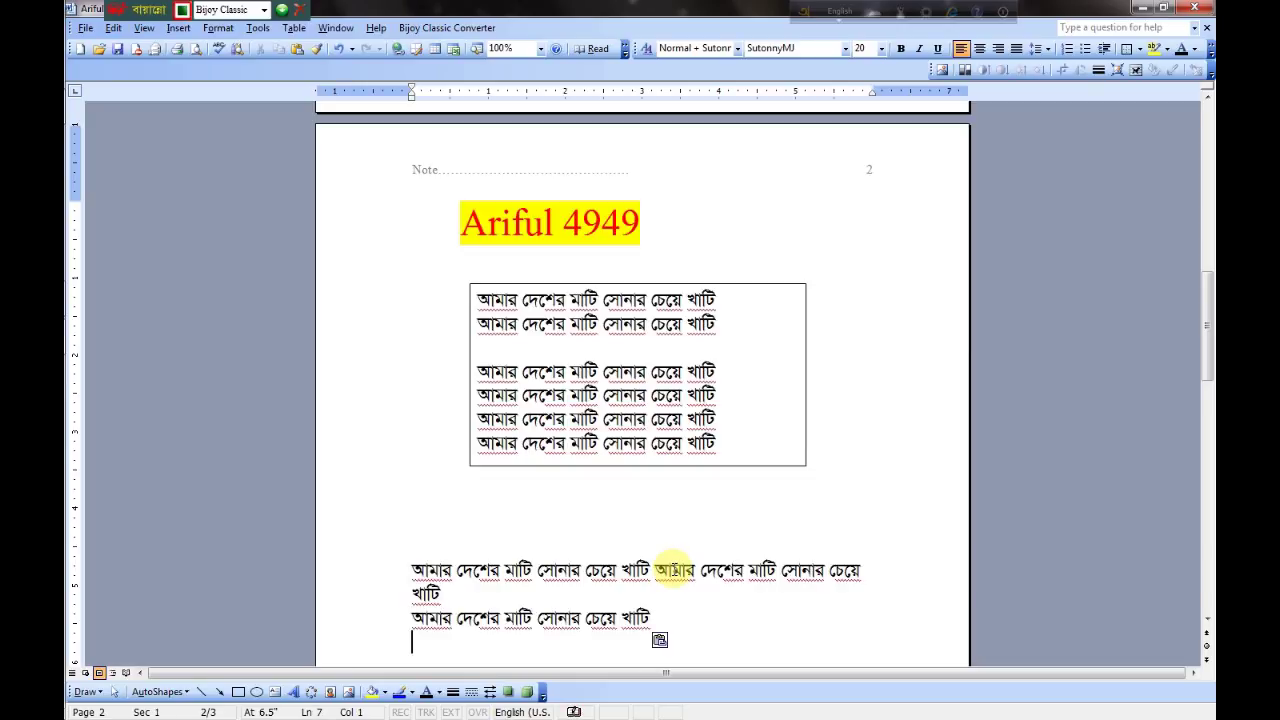
click(667, 624)
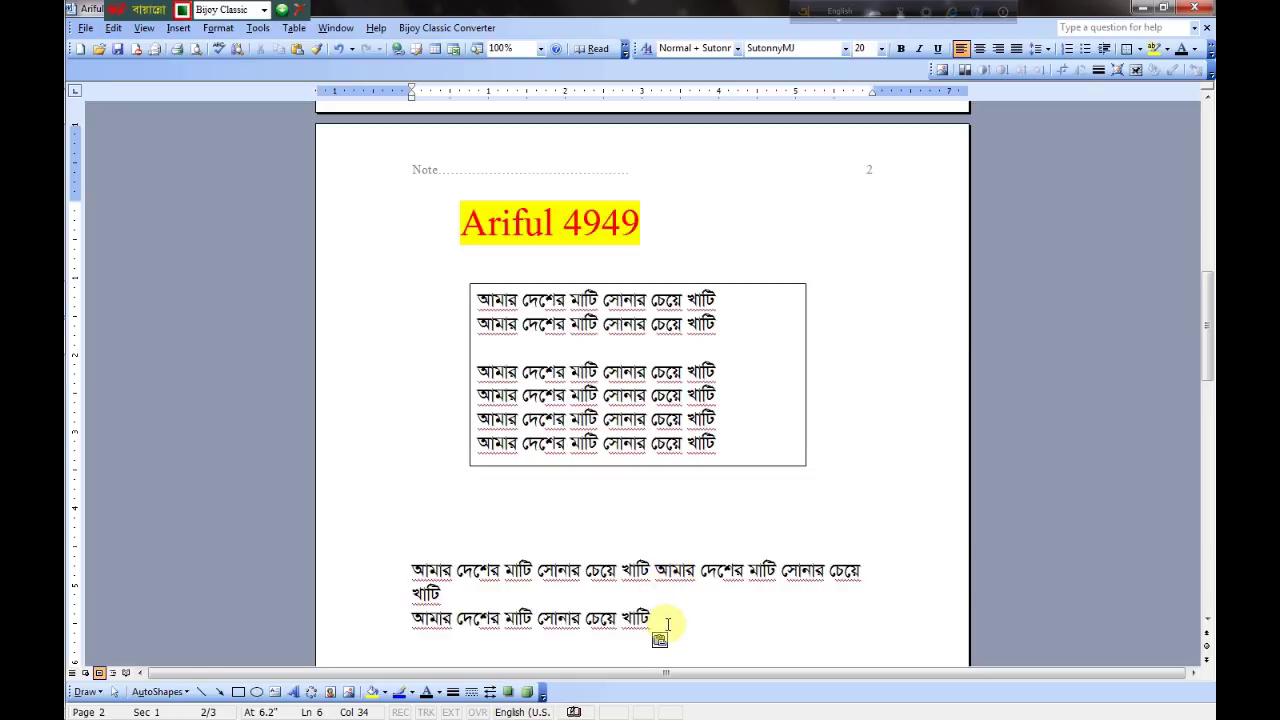
key(ctrl+v)
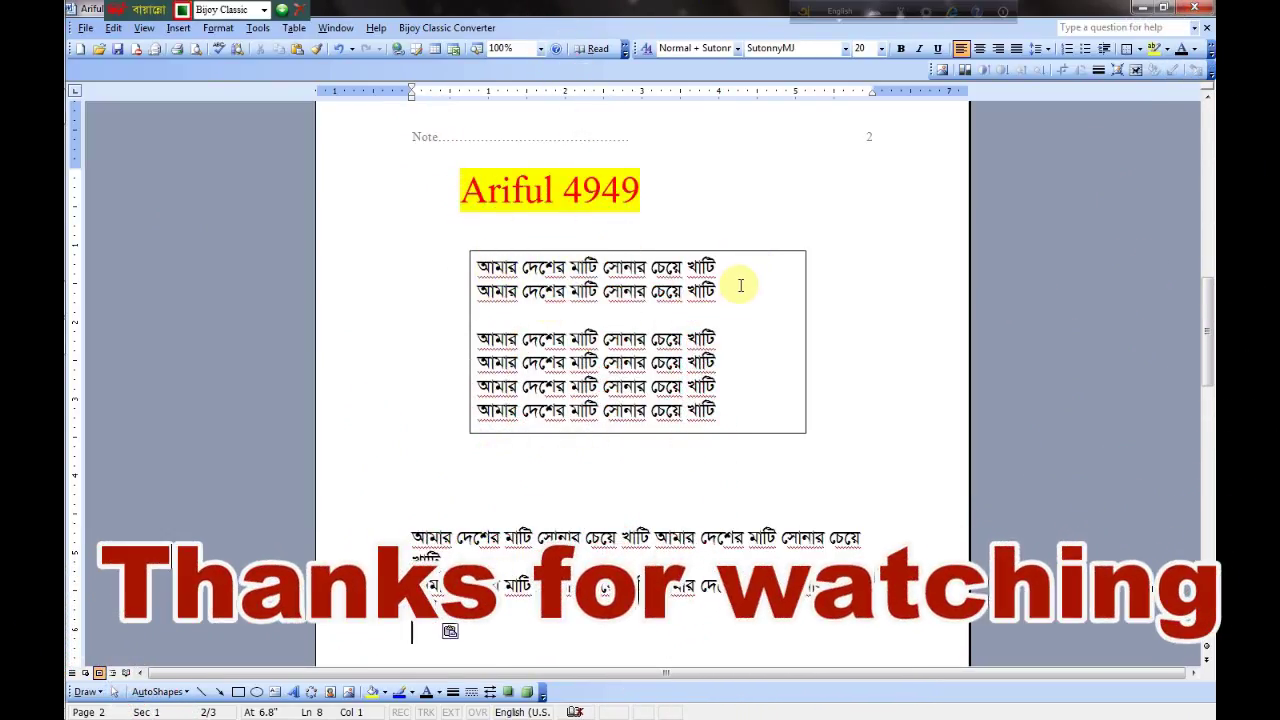
scroll(664, 290, down, 5)
scroll(664, 292, up, 3)
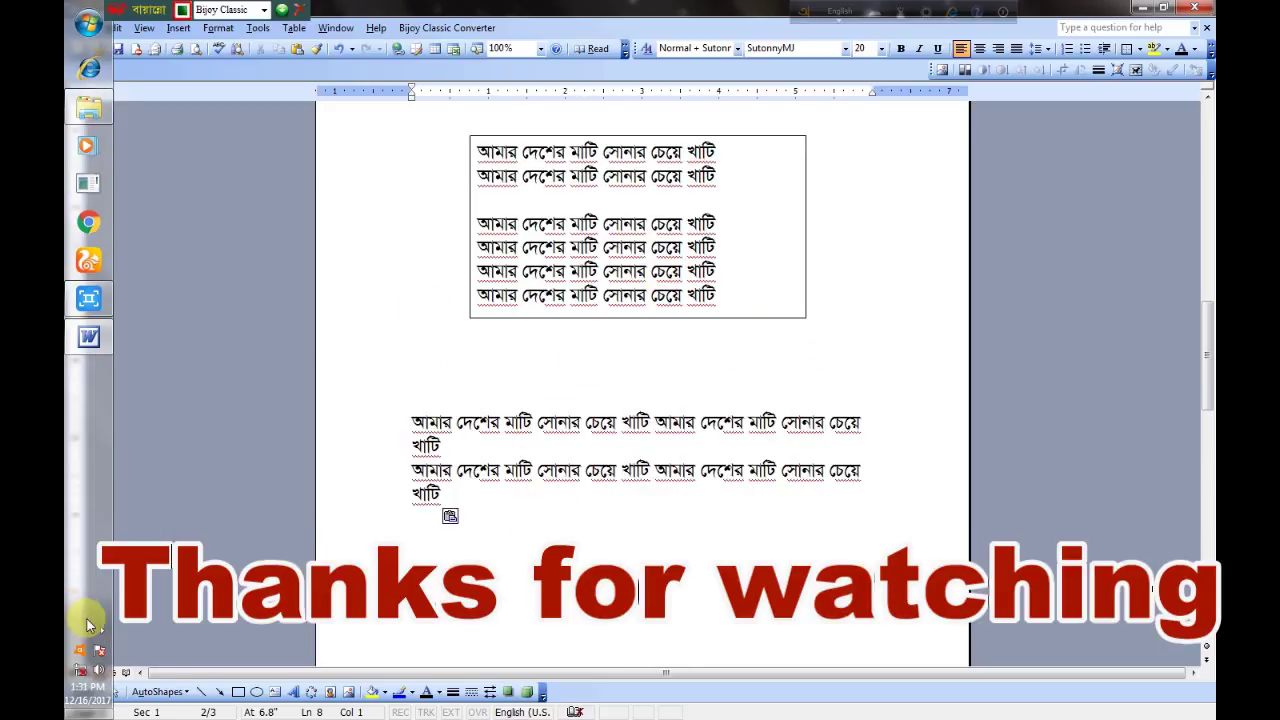
click(101, 628)
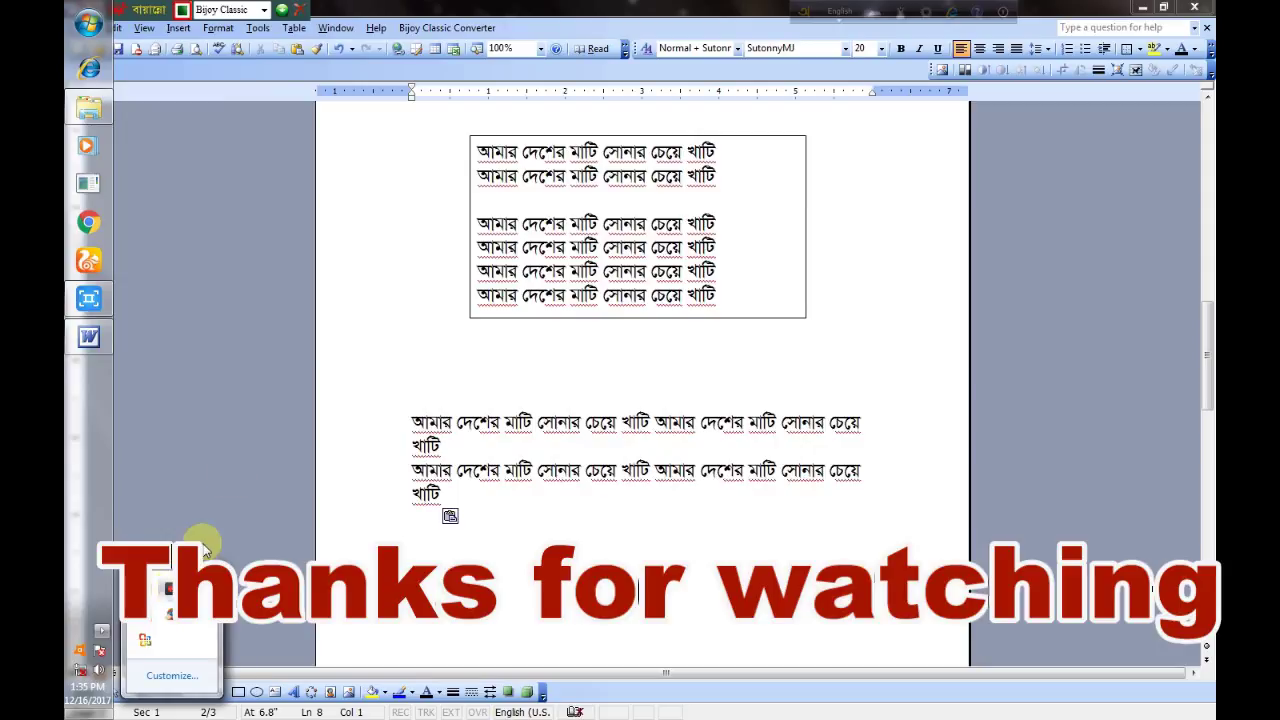
click(255, 460)
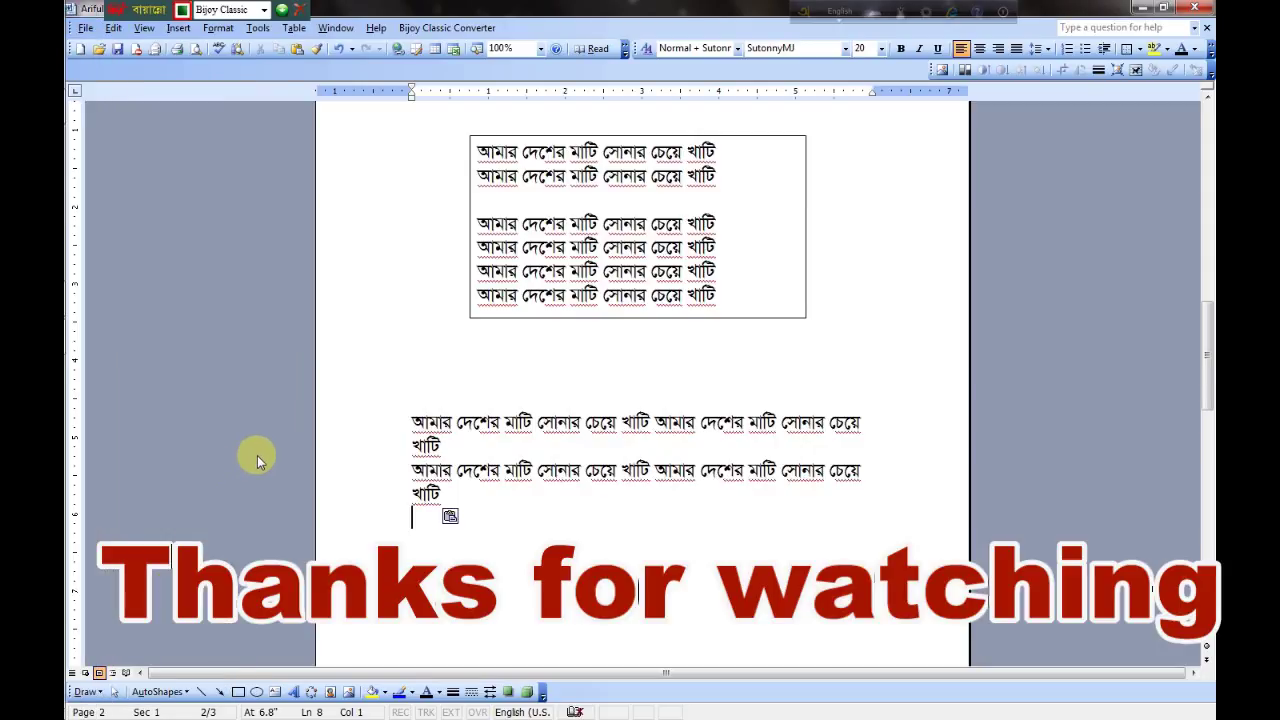